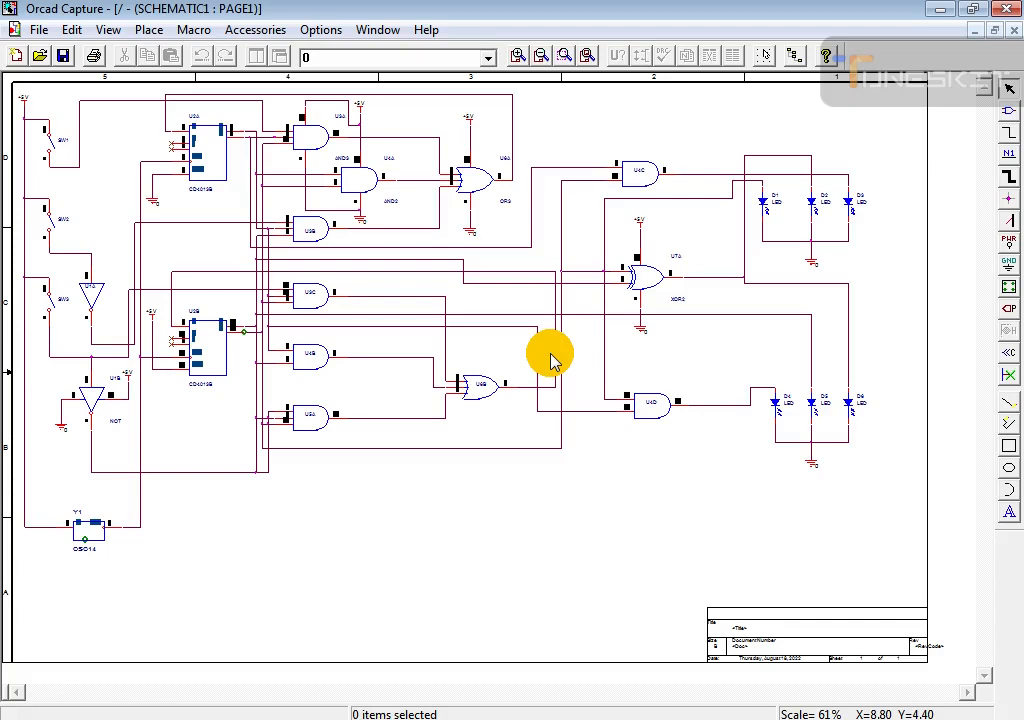
# Step: Preview the AND2_3 gate among the Design Cache parts and close the part placement dialog without placing anything
pyautogui.click(1011, 119)
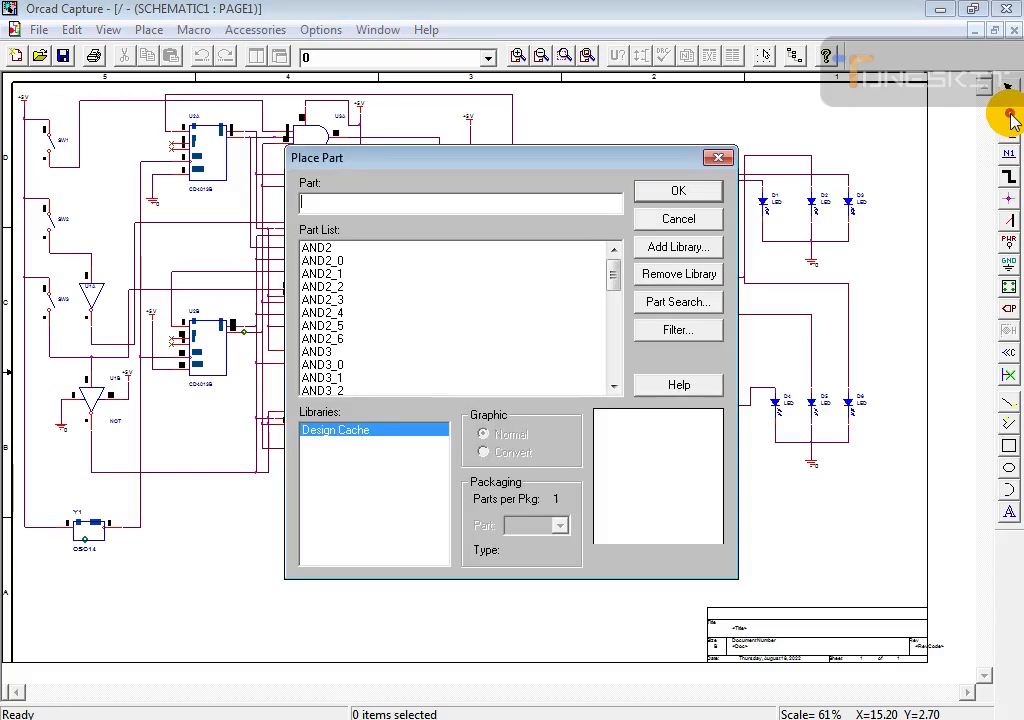
pyautogui.click(402, 302)
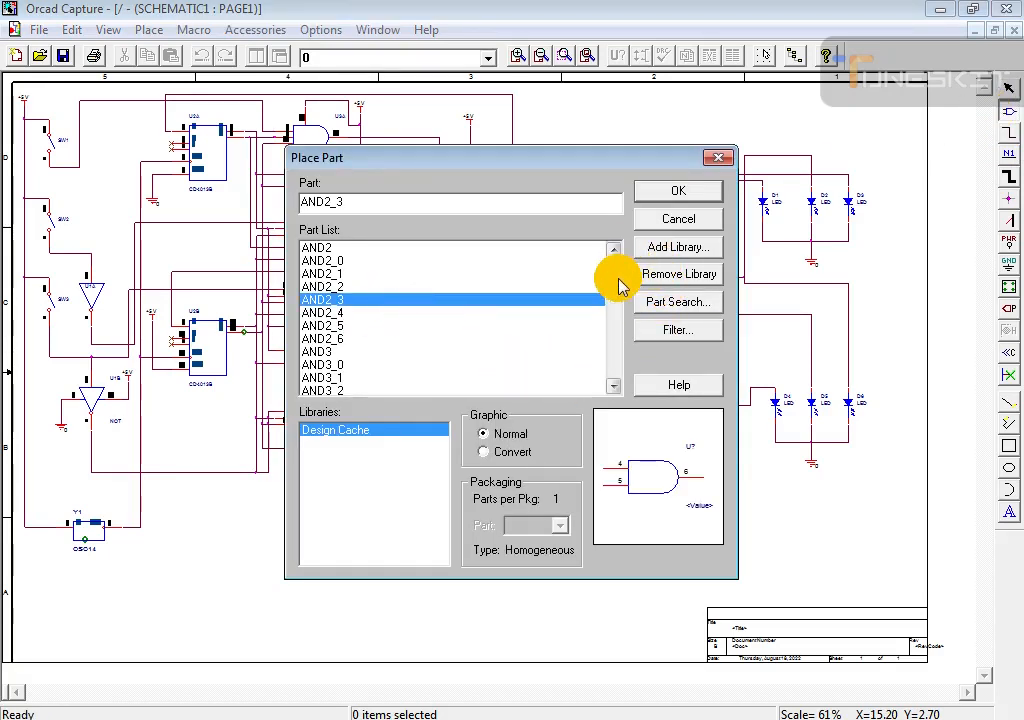
pyautogui.moveTo(617, 279); pyautogui.dragTo(487, 309)
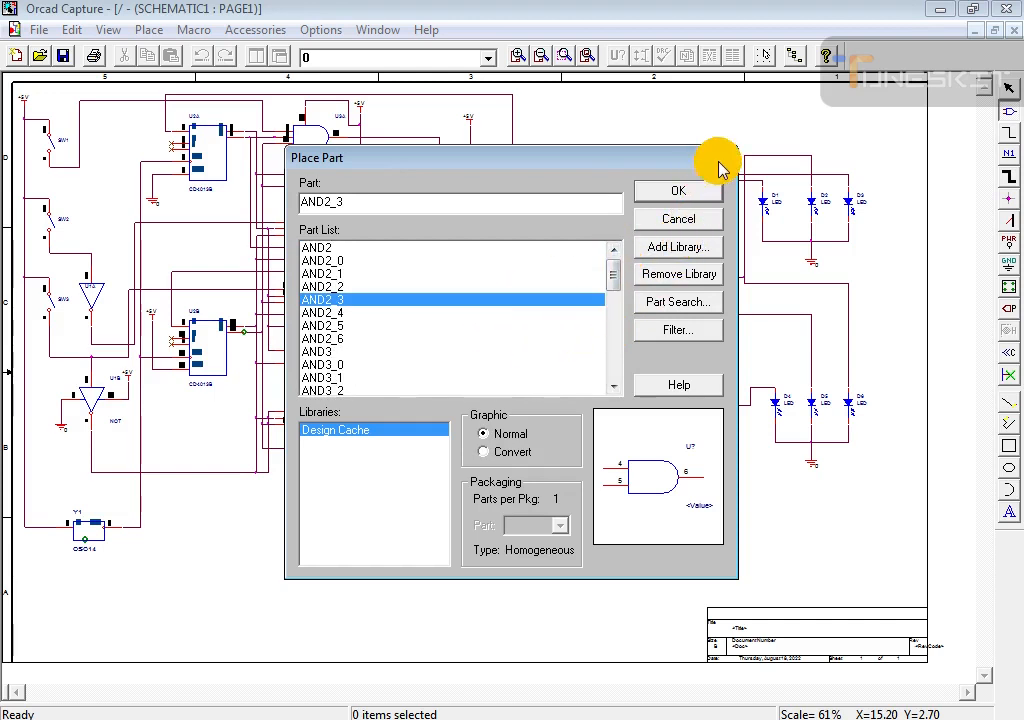
pyautogui.click(692, 192)
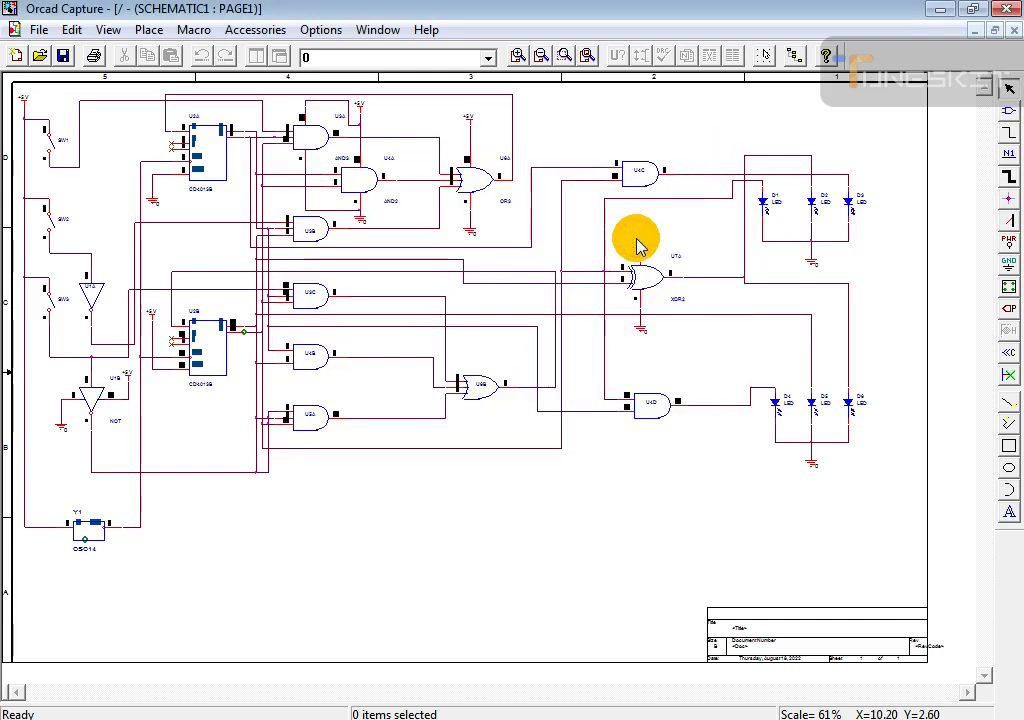
pyautogui.click(638, 240)
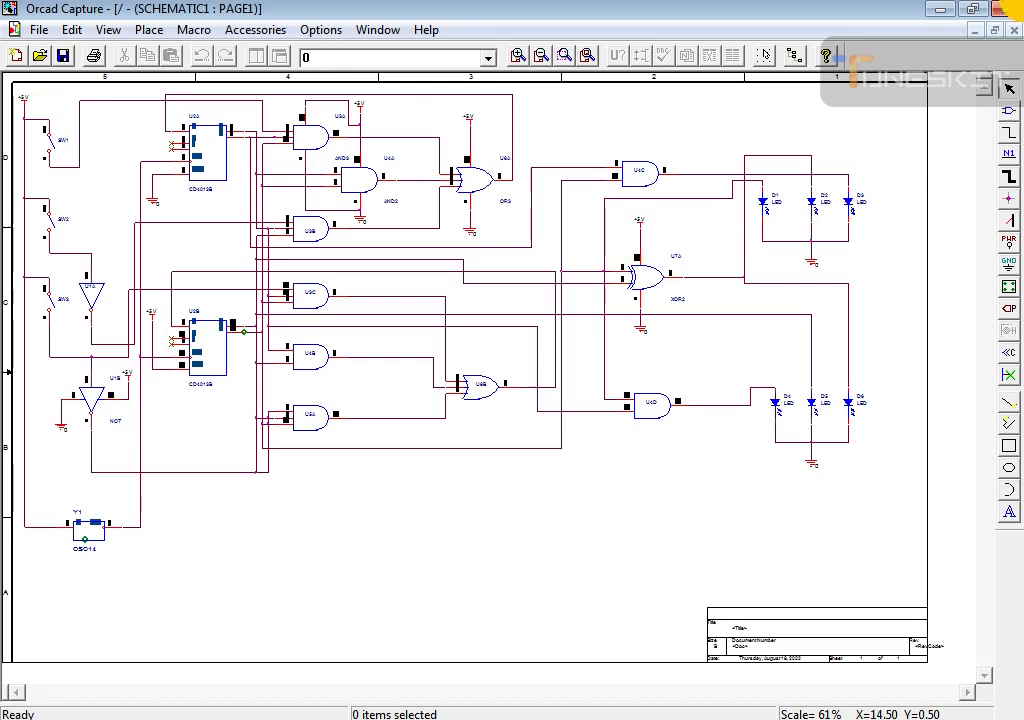
# Step: Minimize the schematic window and launch Layout Plus from the OrCAD 10.3 program group
pyautogui.click(946, 10)
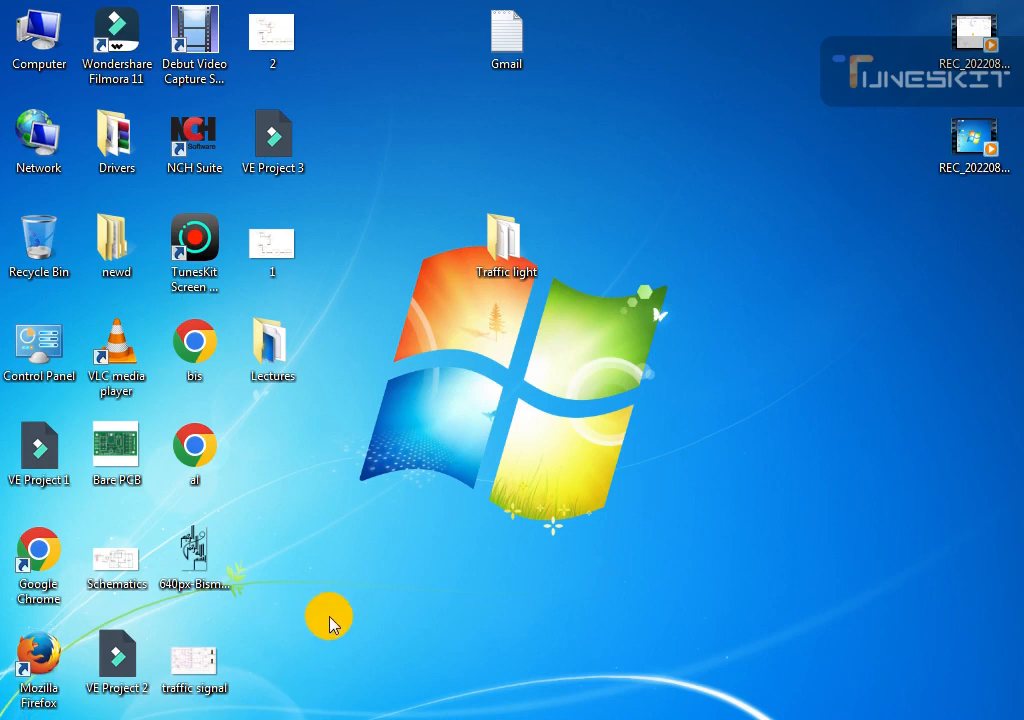
pyautogui.click(22, 718)
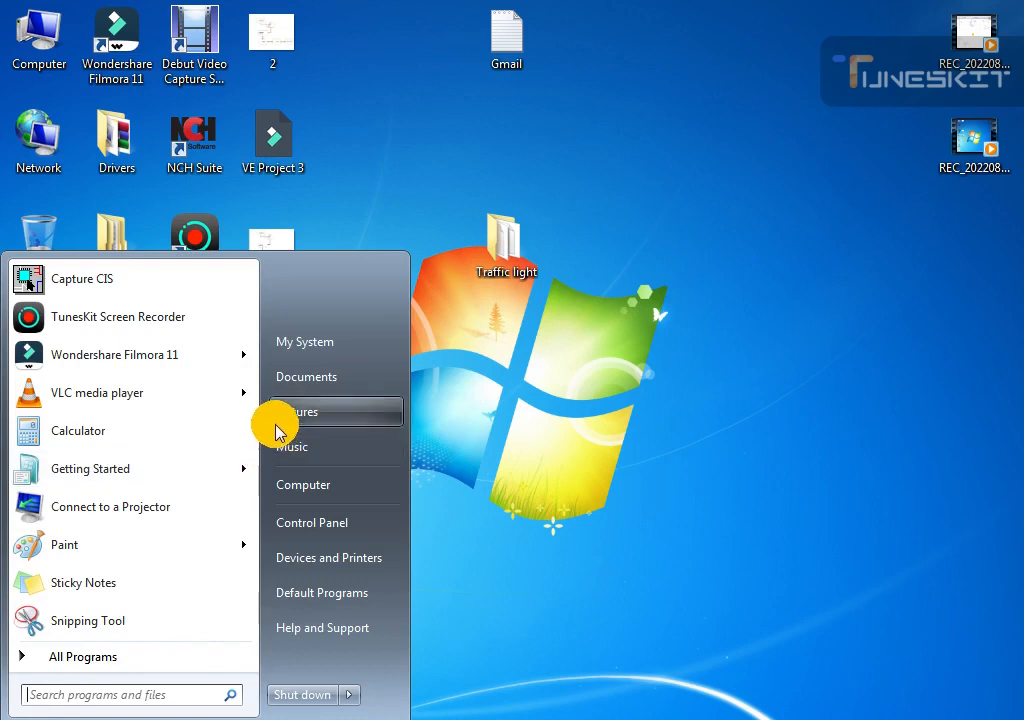
pyautogui.click(150, 660)
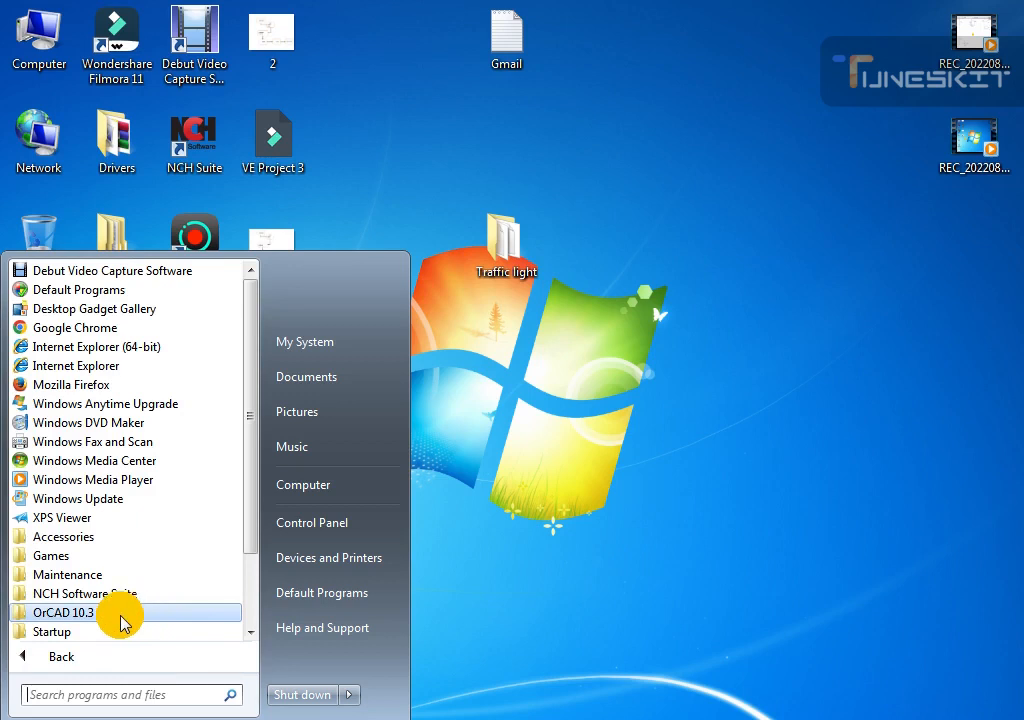
pyautogui.click(120, 618)
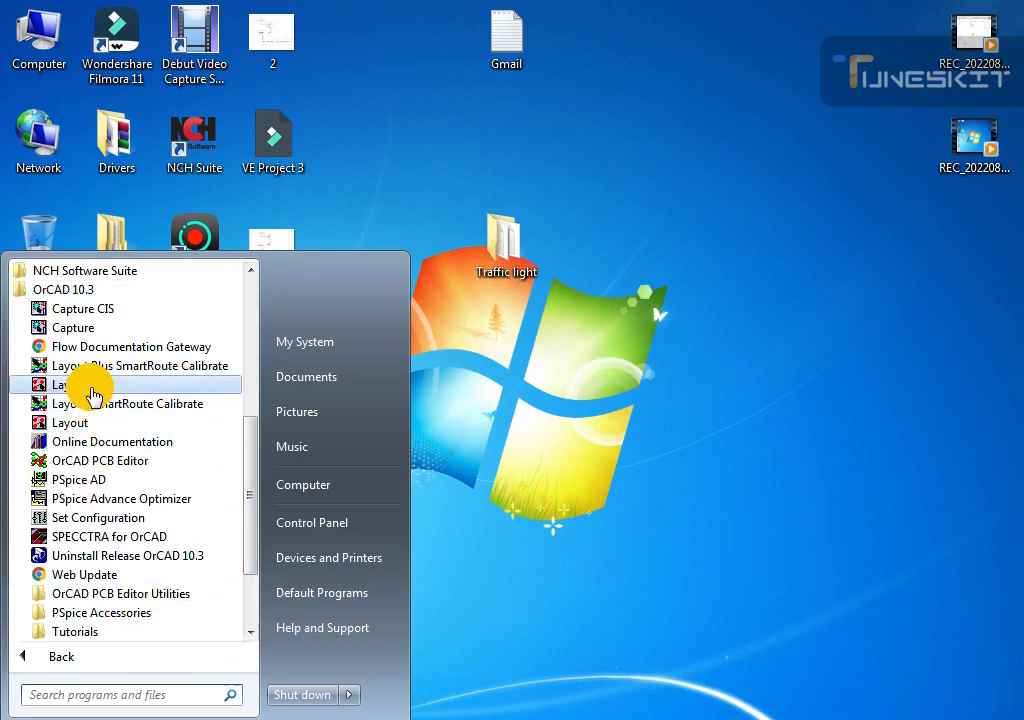
pyautogui.click(91, 390)
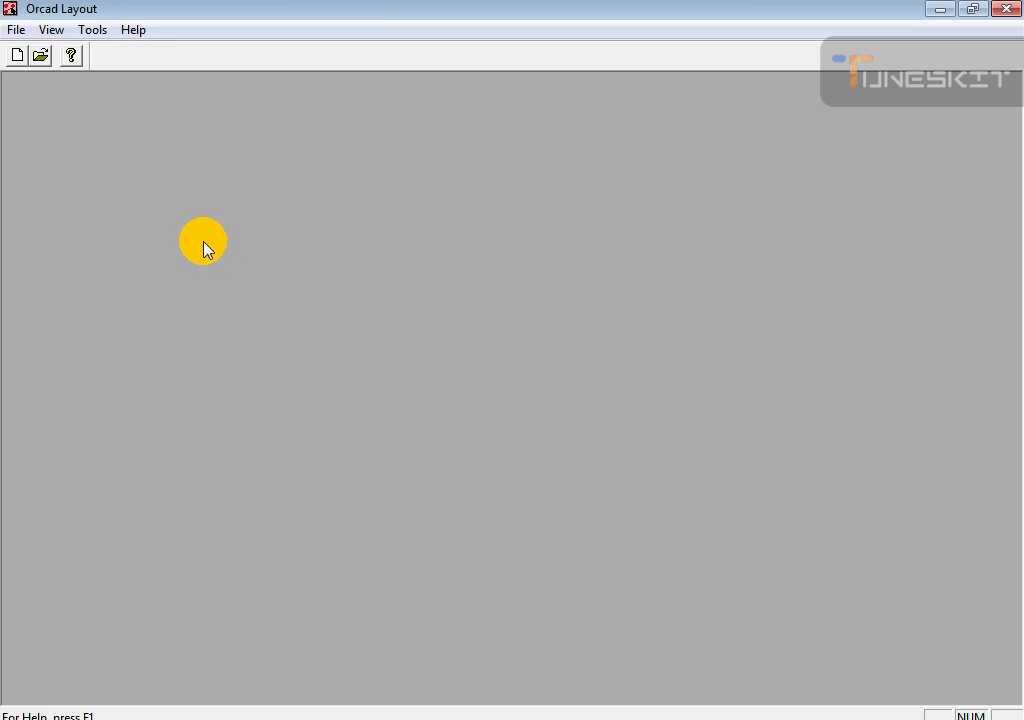
# Step: Open the Library Manager in Layout Plus, agreeing to overwrite the existing LOG file
pyautogui.click(93, 31)
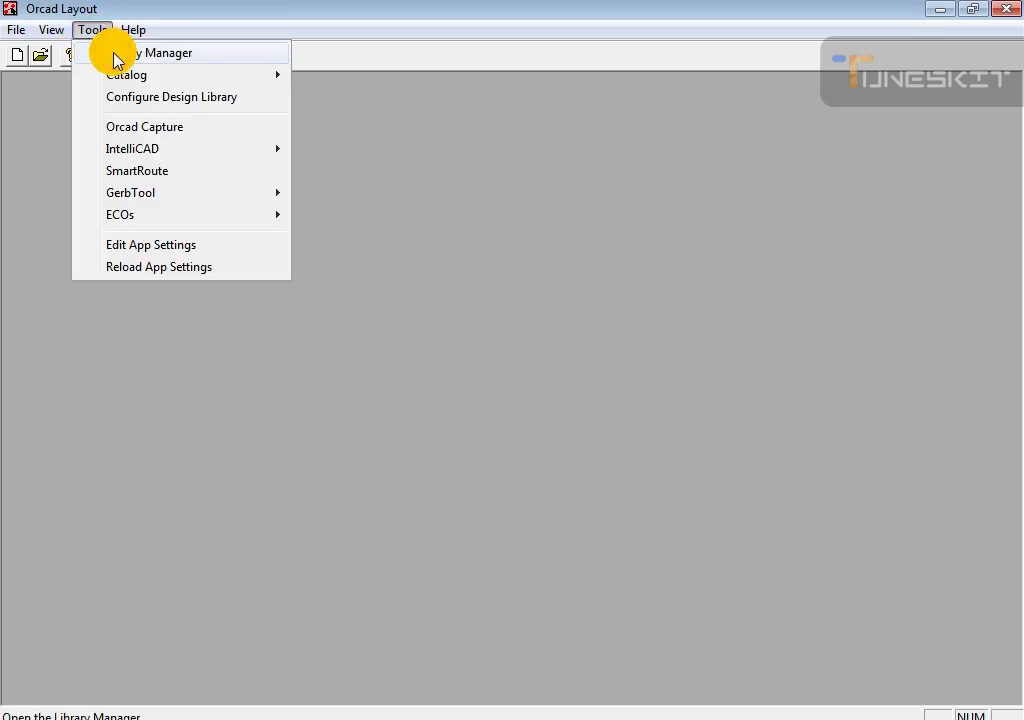
pyautogui.click(140, 53)
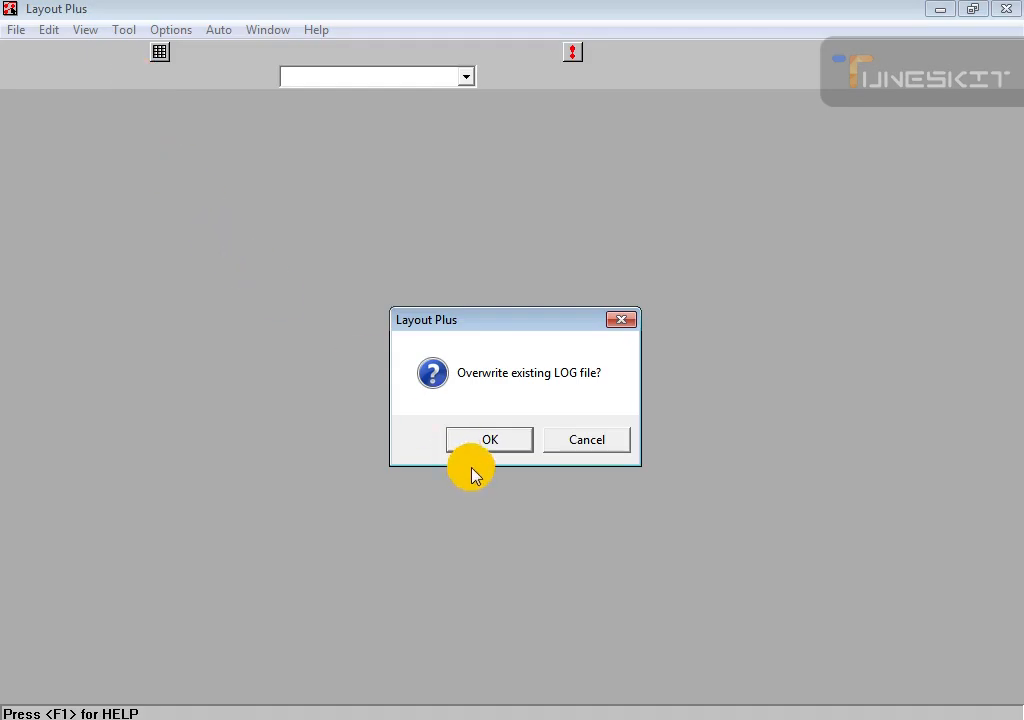
pyautogui.click(487, 443)
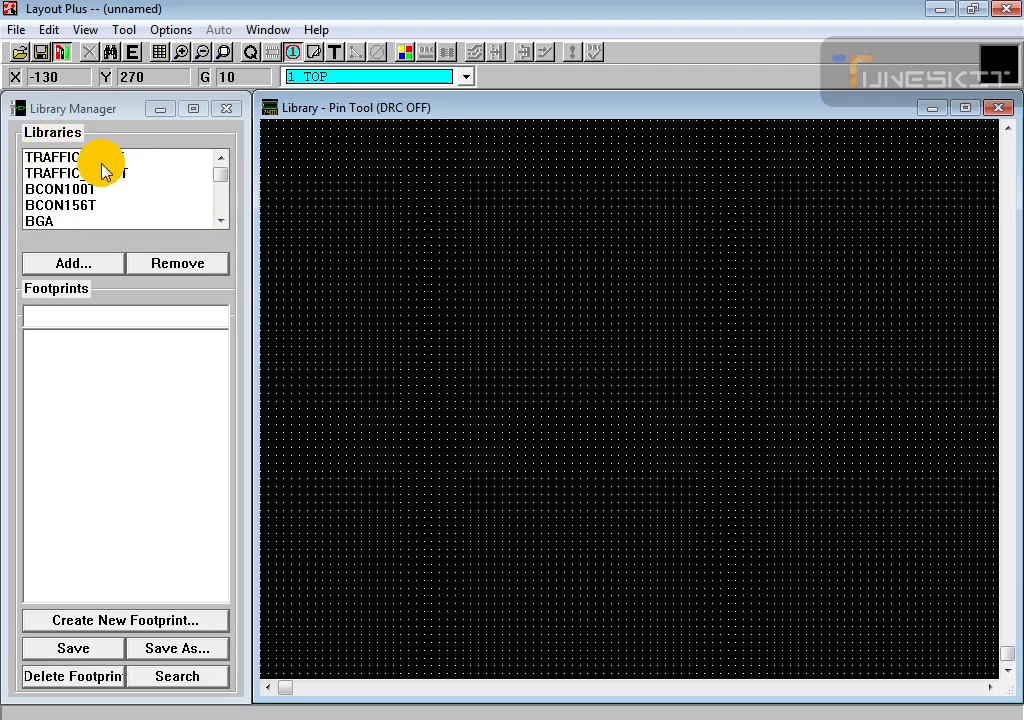
# Step: Preview several footprints of the BGA library, including BGA10M_1.00/100/B.60/W11.00, BGA11M_1.27/121/B.76/W15.00 and BGA14M_1.27/196/B.76/W19.00
pyautogui.scroll(-5, 220, 222)
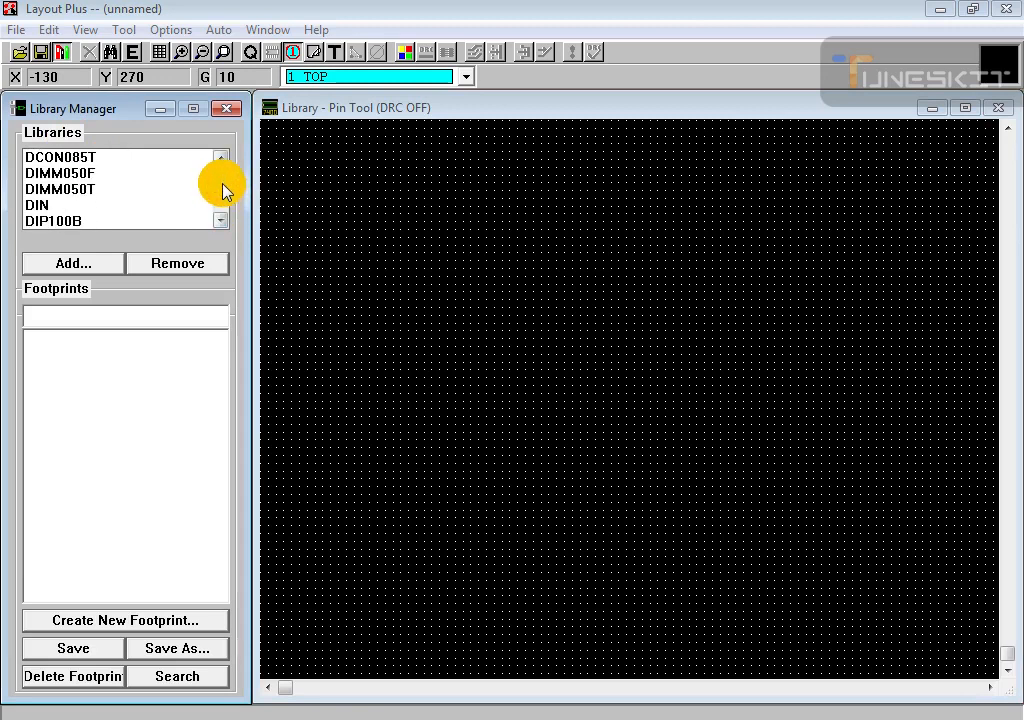
pyautogui.moveTo(222, 184)
pyautogui.mouseDown()
pyautogui.moveTo(222, 210)
pyautogui.moveTo(226, 181)
pyautogui.moveTo(208, 187)
pyautogui.mouseUp()
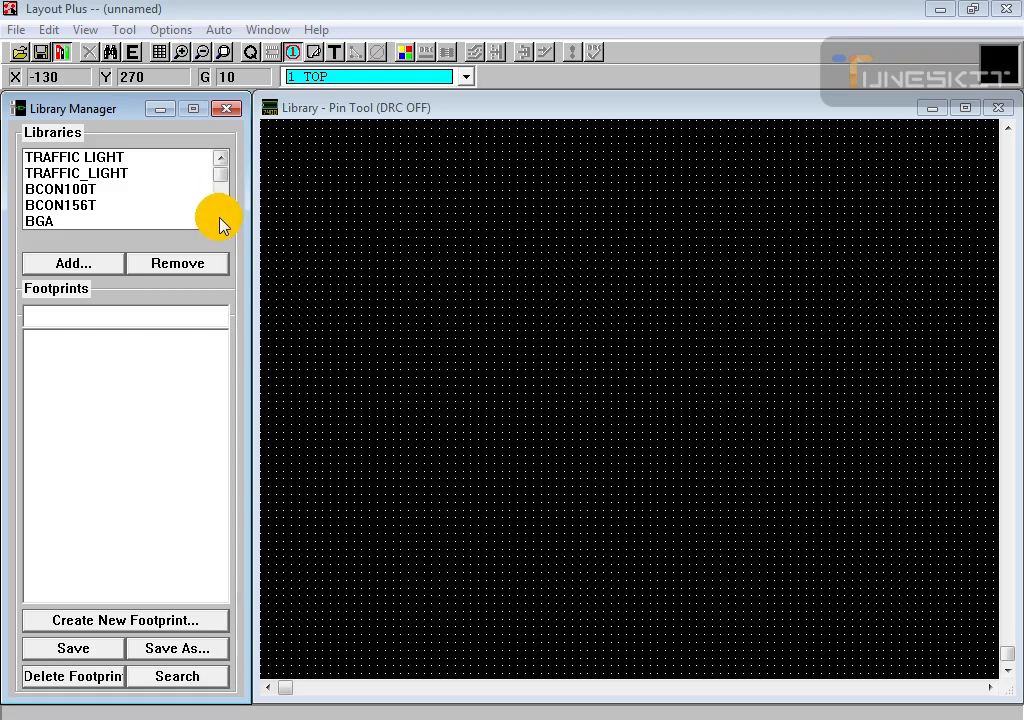
pyautogui.click(427, 304)
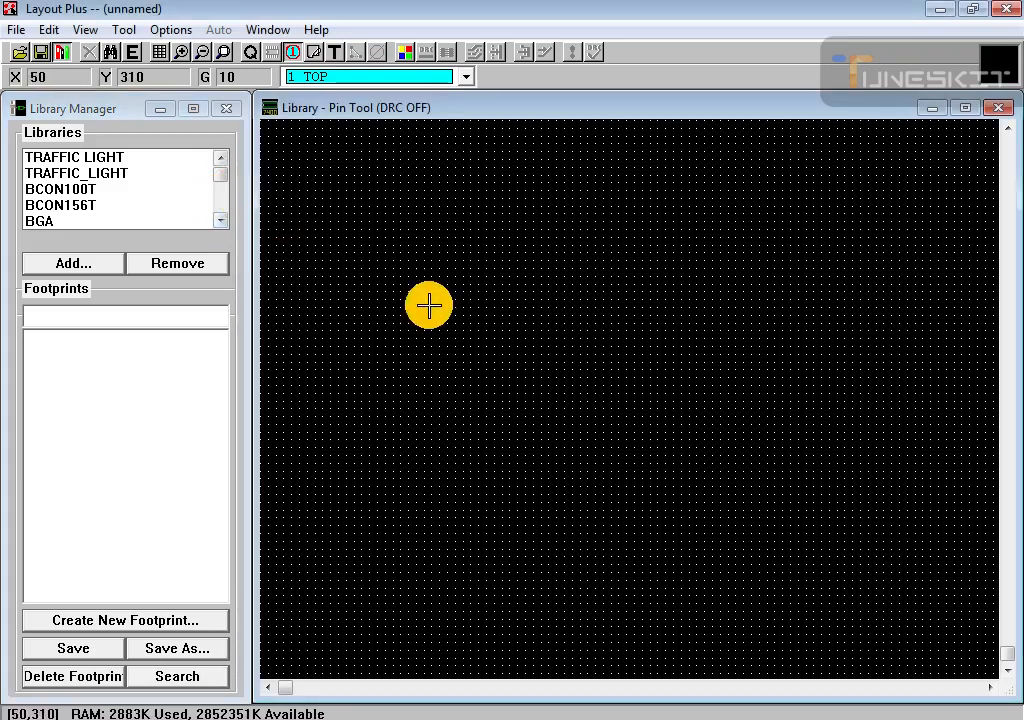
pyautogui.click(311, 165)
pyautogui.click(665, 440)
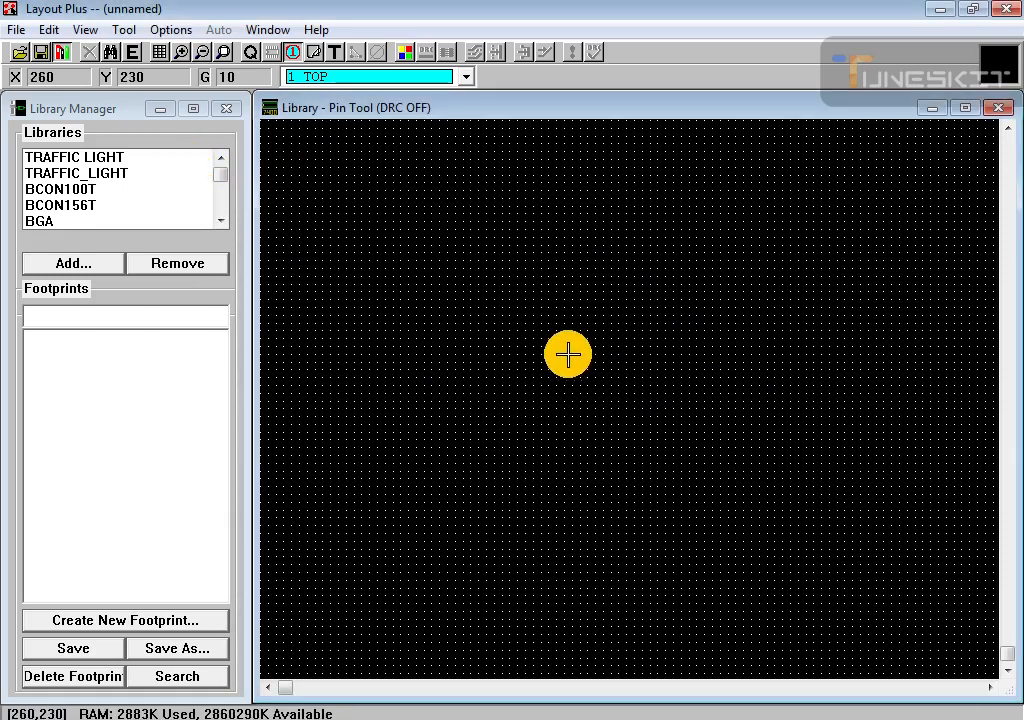
pyautogui.click(52, 224)
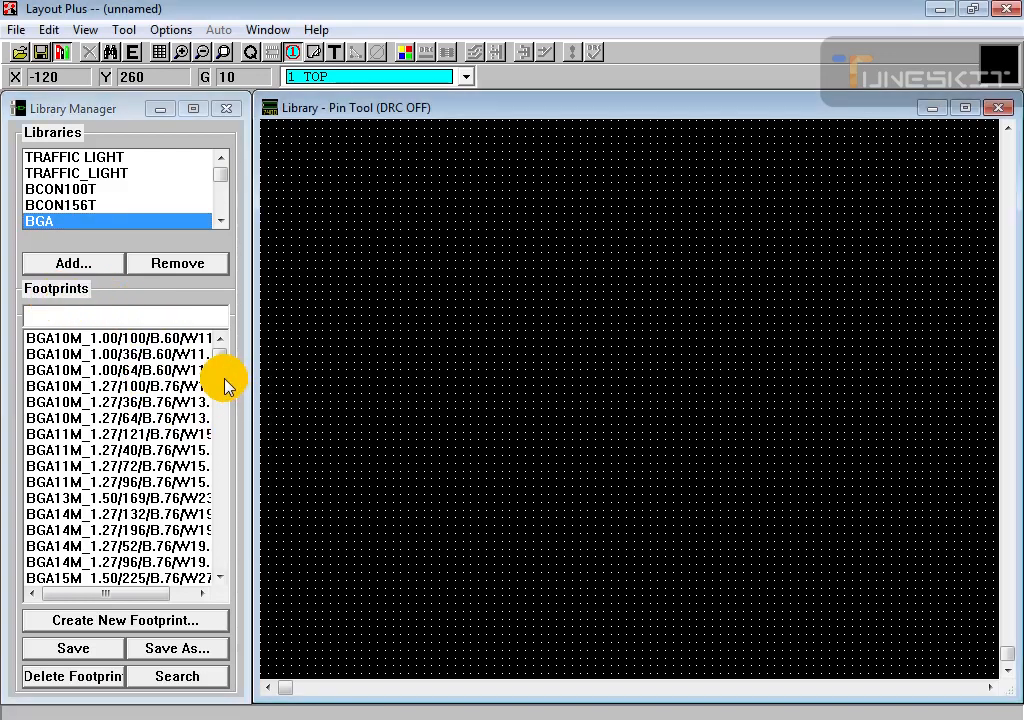
pyautogui.moveTo(224, 381)
pyautogui.mouseDown()
pyautogui.moveTo(206, 551)
pyautogui.moveTo(226, 360)
pyautogui.mouseUp()
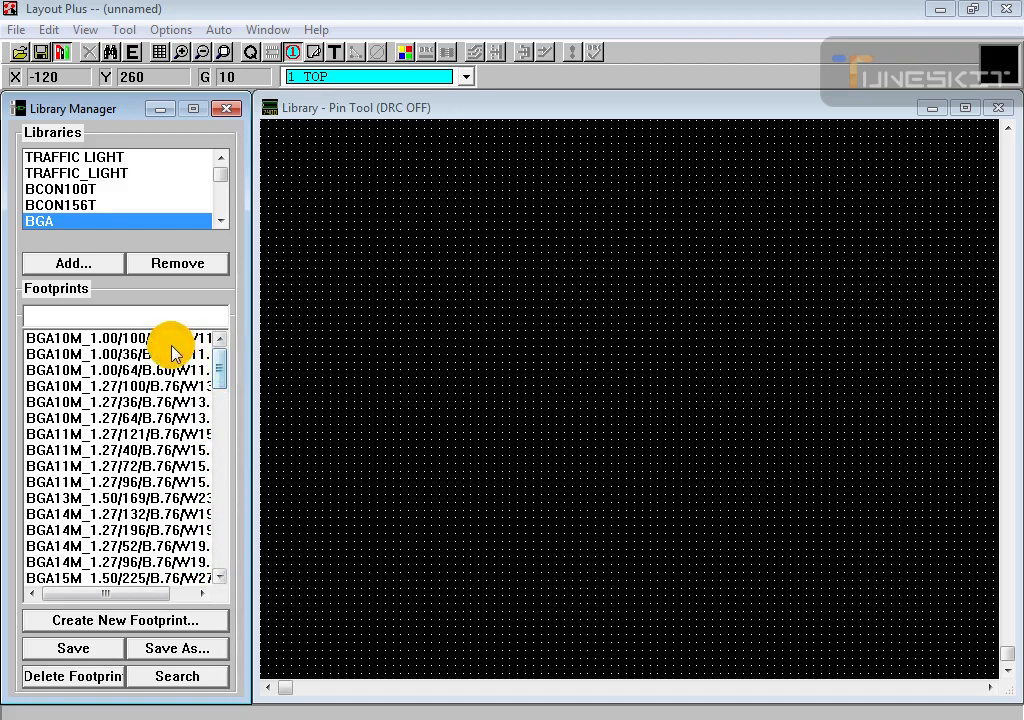
pyautogui.click(100, 340)
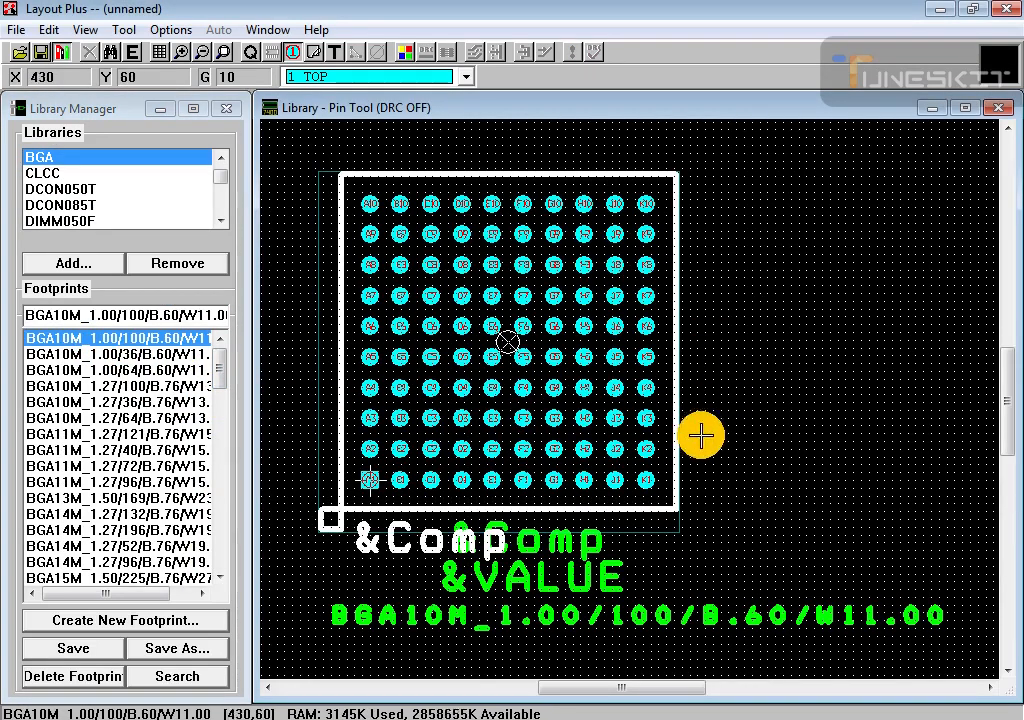
pyautogui.click(176, 436)
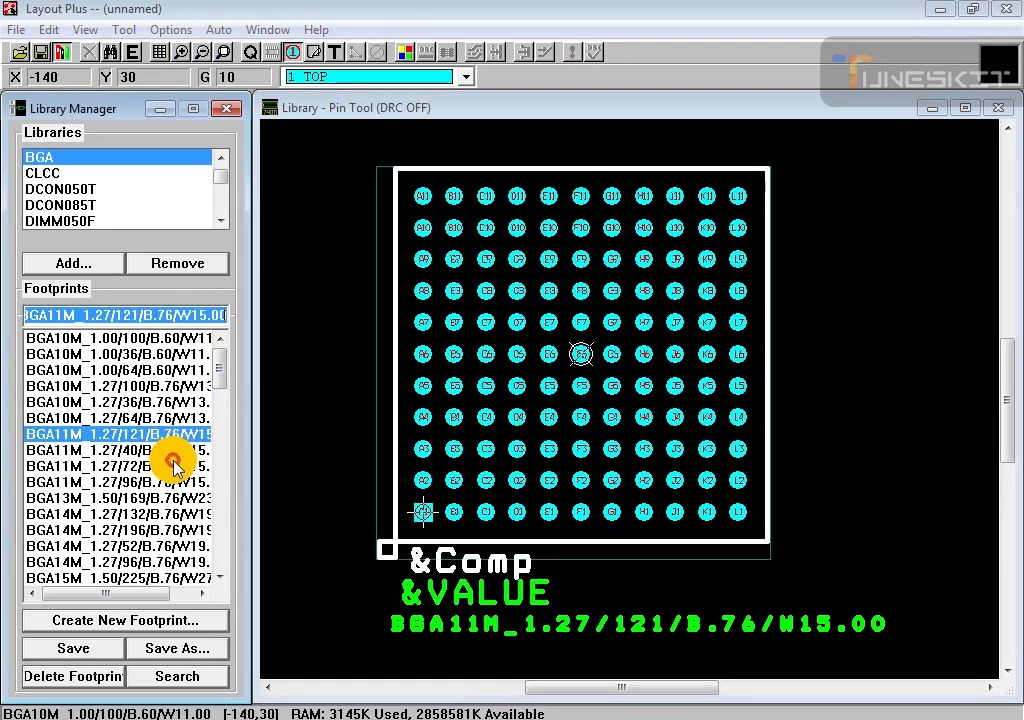
pyautogui.click(155, 498)
pyautogui.click(151, 529)
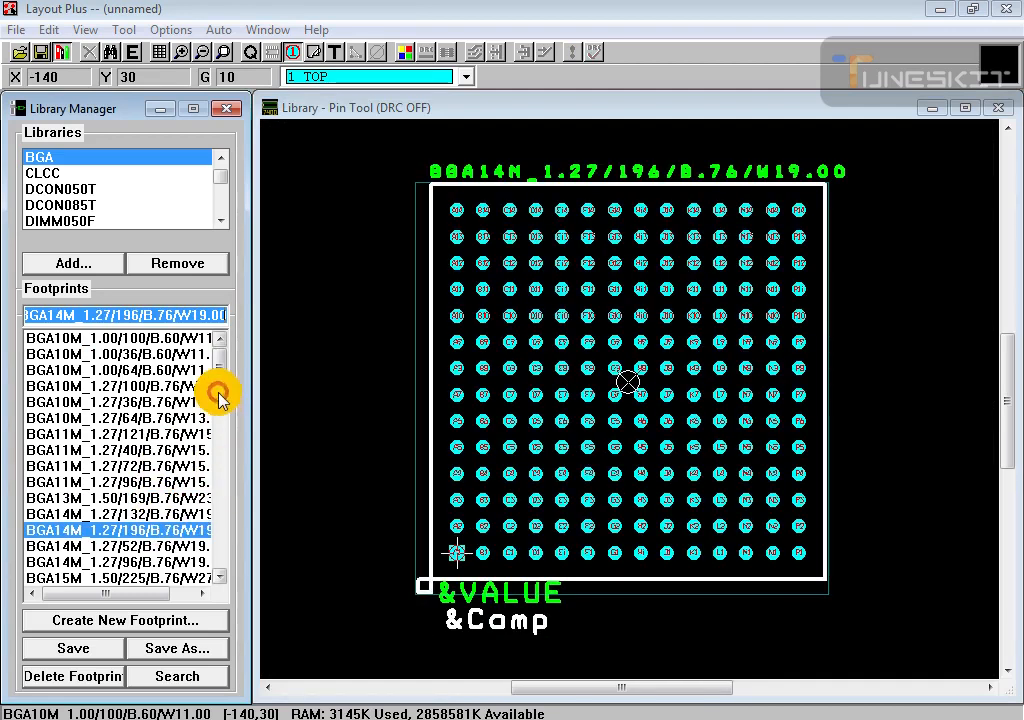
pyautogui.moveTo(220, 384); pyautogui.dragTo(206, 347)
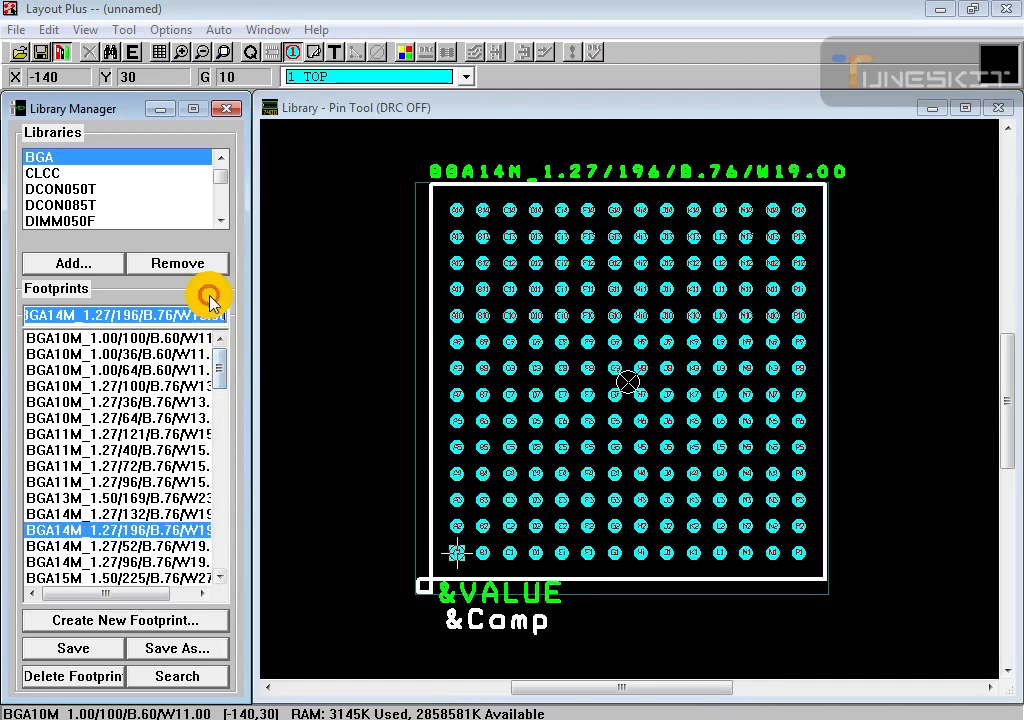
# Step: Preview footprints of the DIMM050T library, including DIMM.050/VS/TM/136, DIMM.050/VS/TM/160 and DIMM.050/VS2/TM/200X2
pyautogui.click(221, 222)
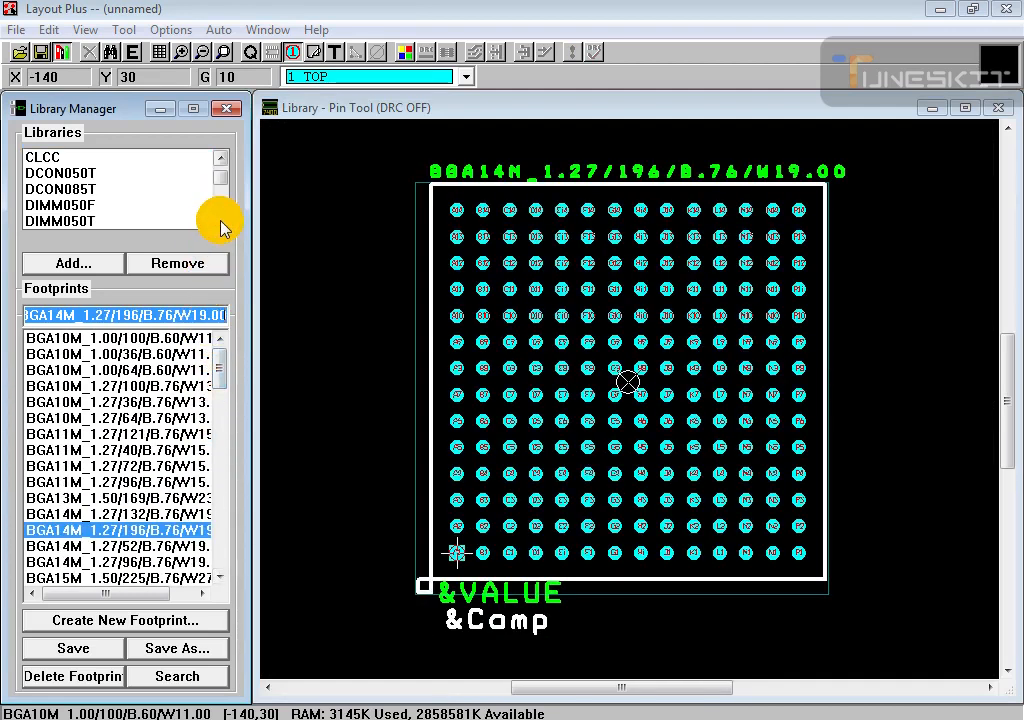
pyautogui.click(84, 221)
pyautogui.click(121, 369)
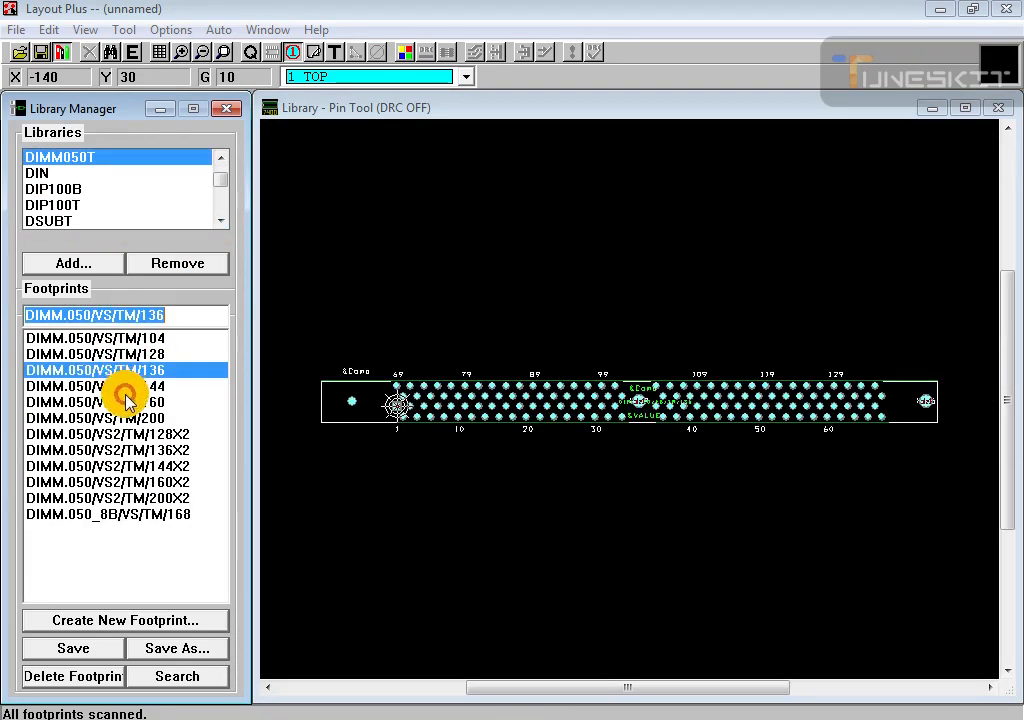
pyautogui.click(112, 402)
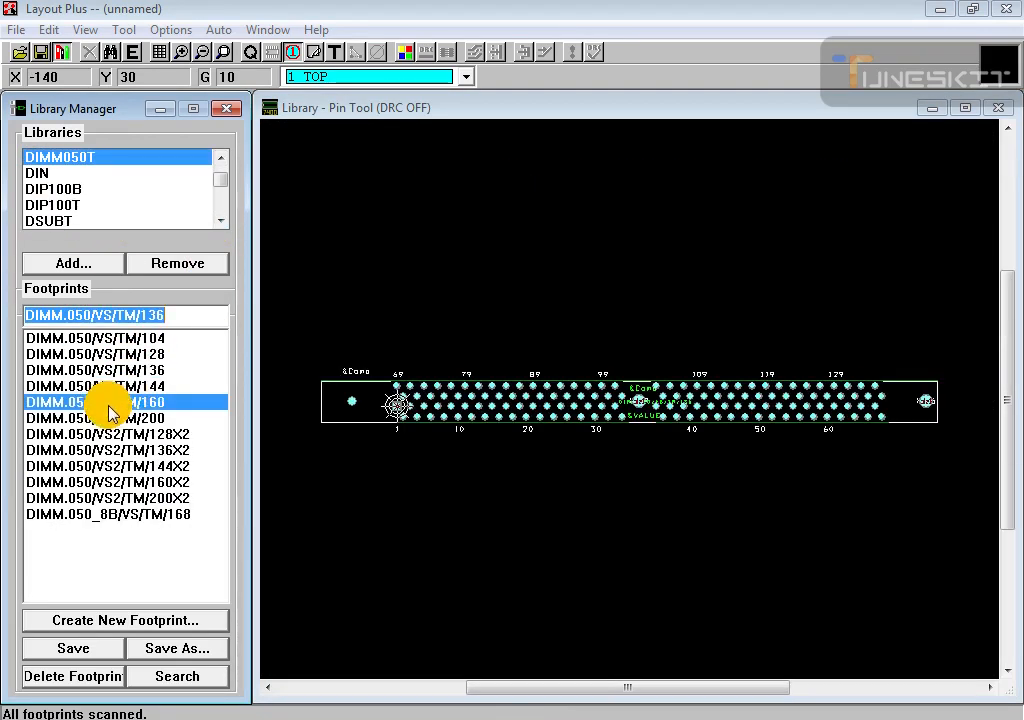
pyautogui.click(101, 465)
pyautogui.click(104, 497)
# Step: Look through the list of available footprint libraries and return to the DIMM and DIP entries
pyautogui.scroll(-5, 69, 190)
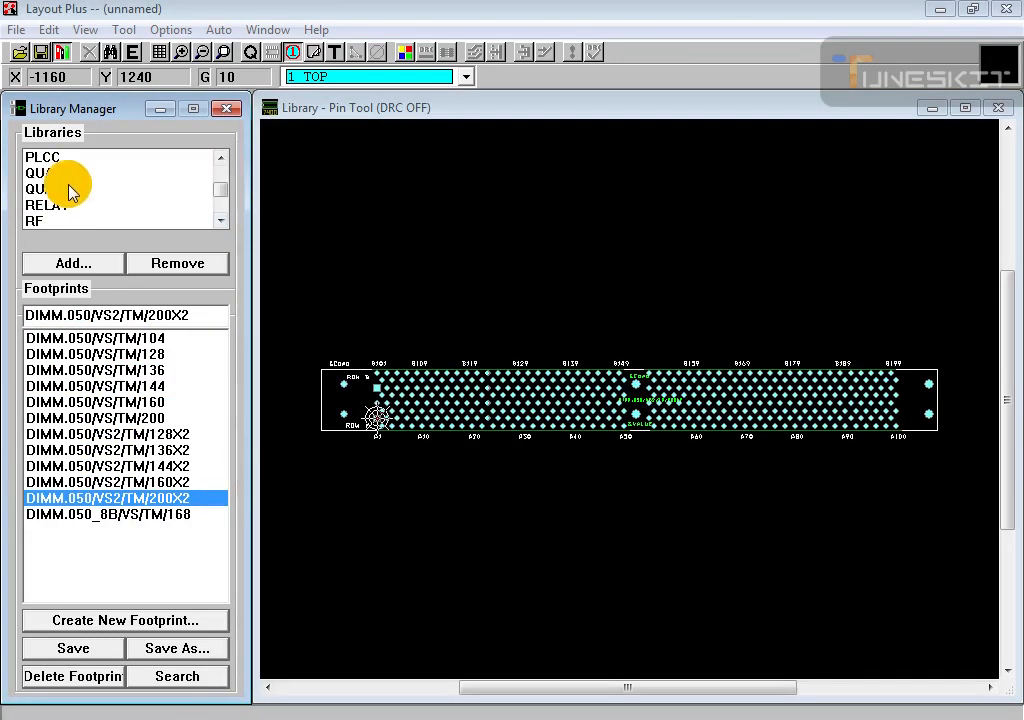
pyautogui.scroll(-4, 222, 222)
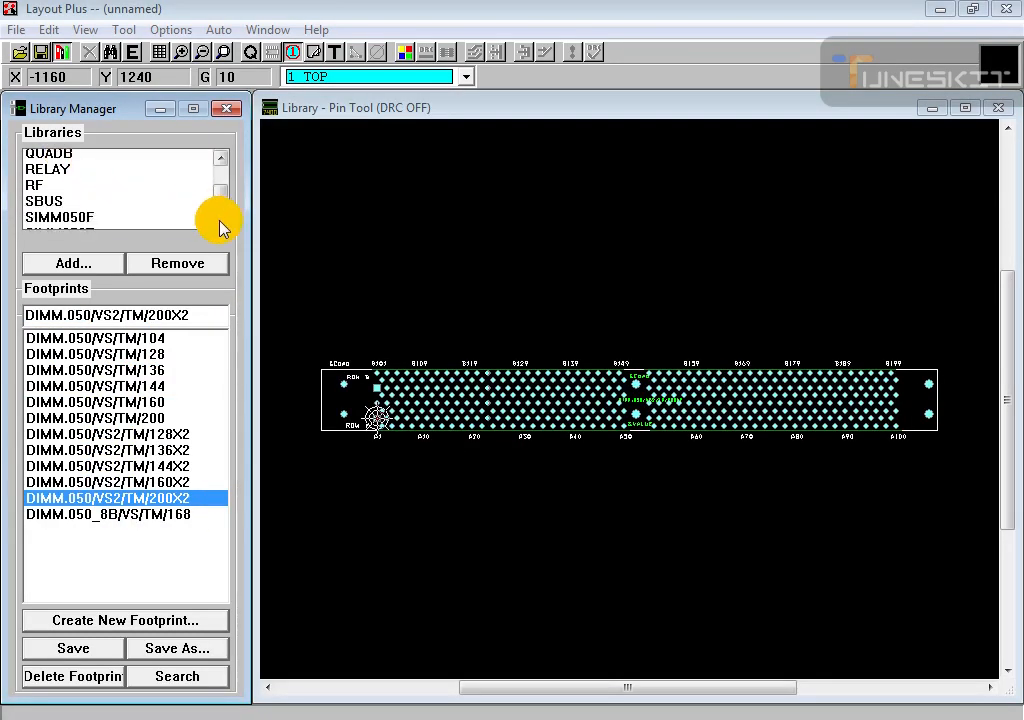
pyautogui.scroll(-6, 222, 228)
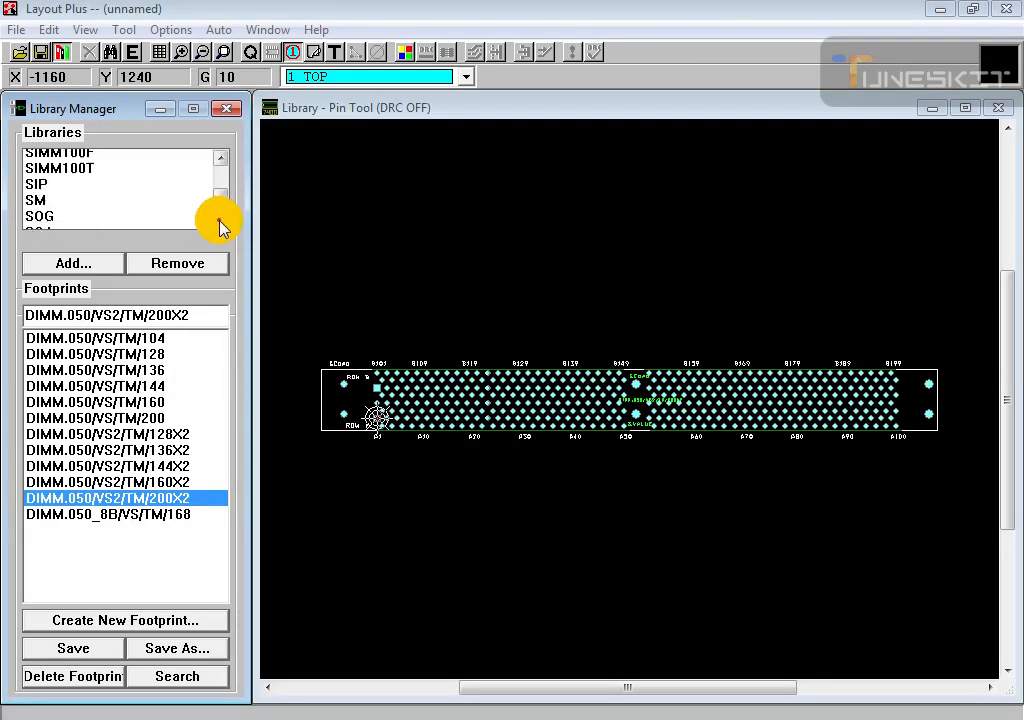
pyautogui.scroll(-5, 222, 225)
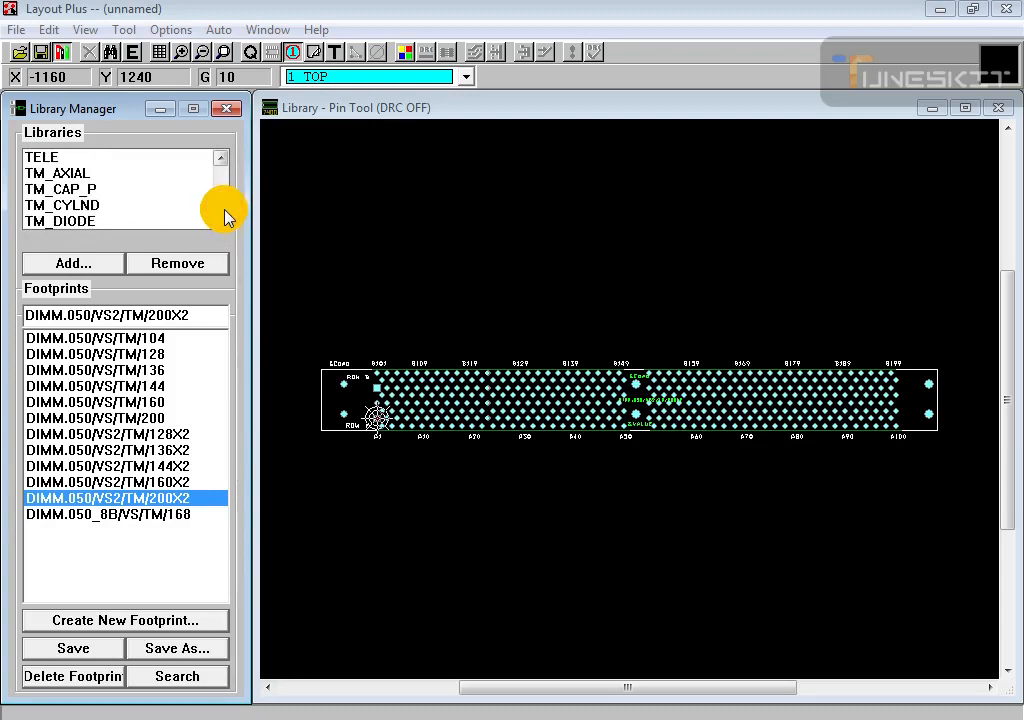
pyautogui.scroll(15, 226, 207)
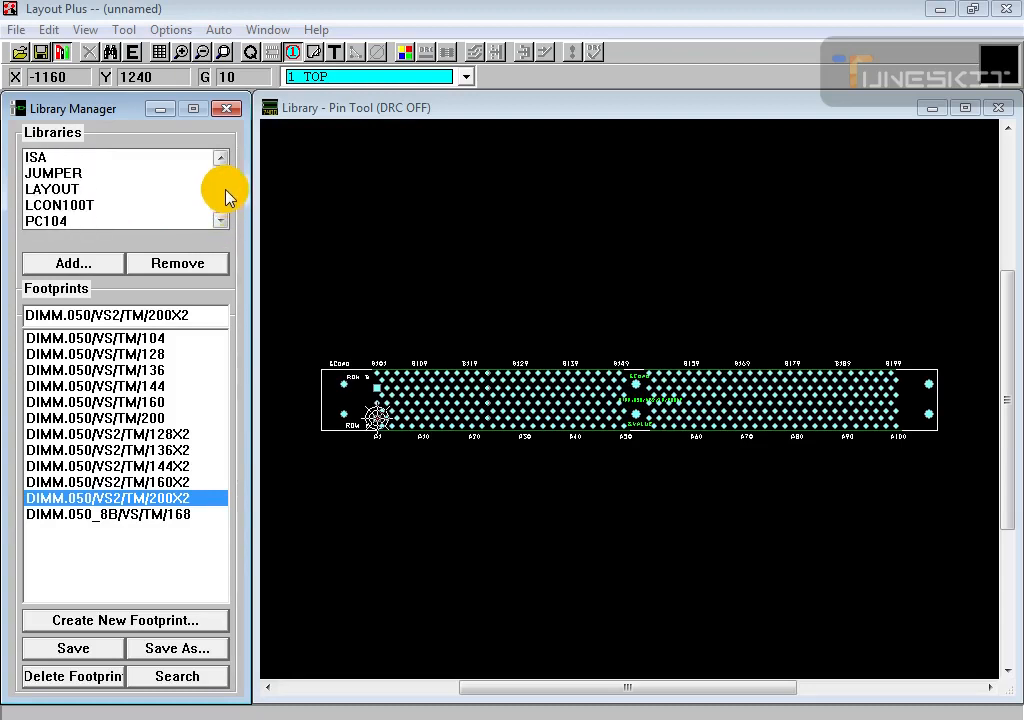
pyautogui.scroll(3, 226, 192)
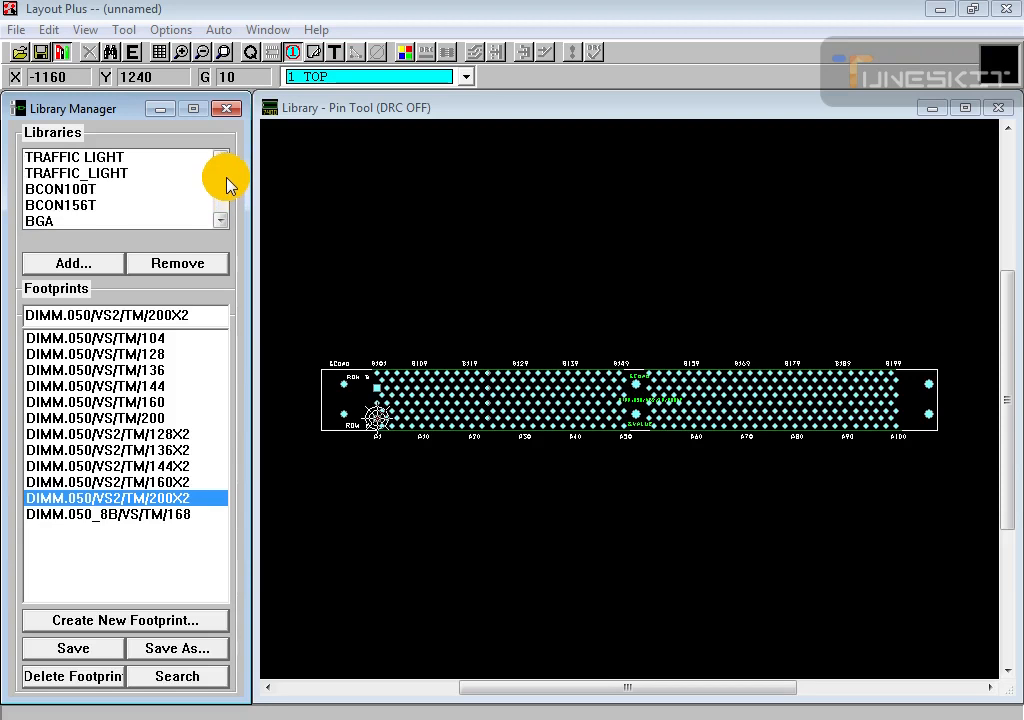
pyautogui.scroll(-2, 220, 215)
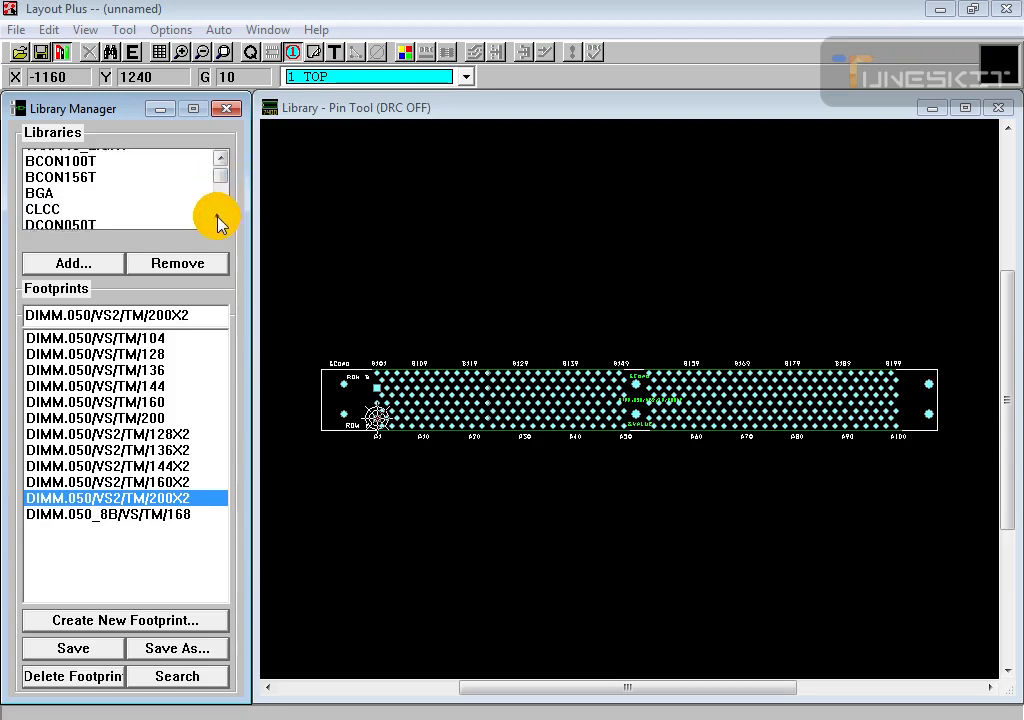
pyautogui.scroll(-5, 220, 224)
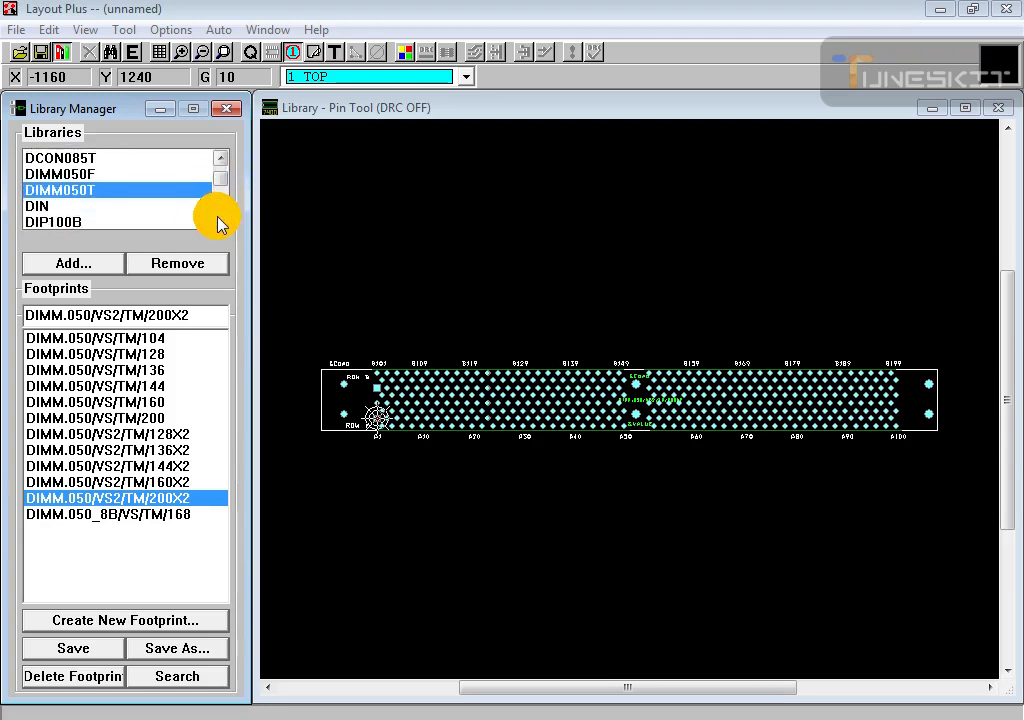
pyautogui.scroll(-1, 220, 224)
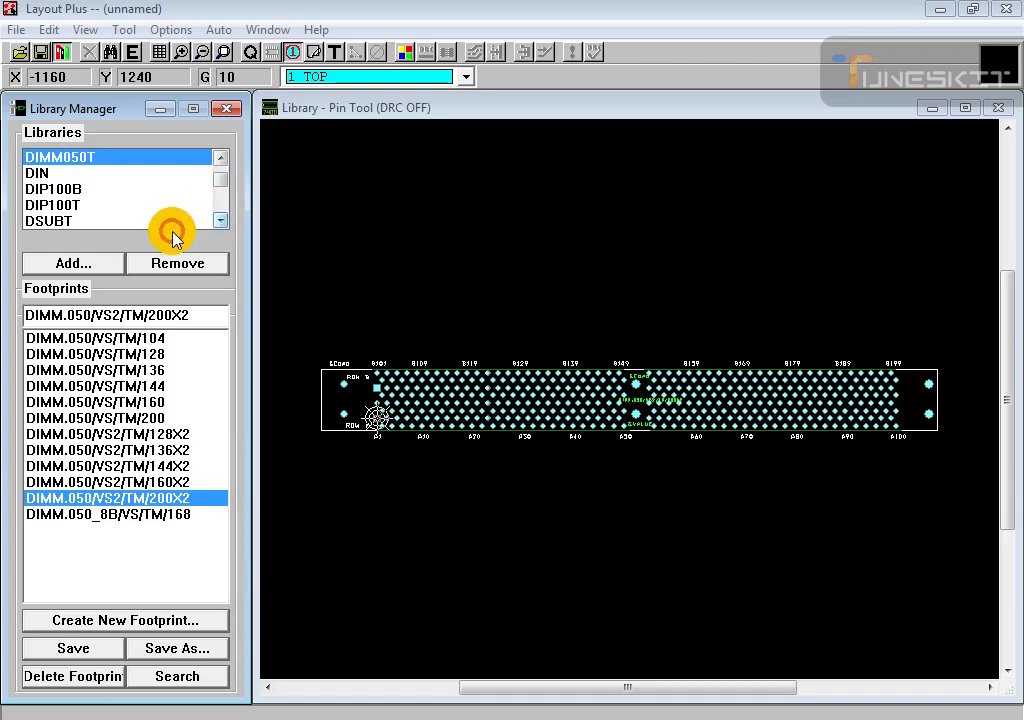
# Step: Preview footprints of the DIP100T library, including DIP.100/14/W.300/L.700, DIP.100/14/W.300/L.800, DIP.100/14/W.300/L.850 and DIP.100/18/W.300/L.900
pyautogui.click(72, 208)
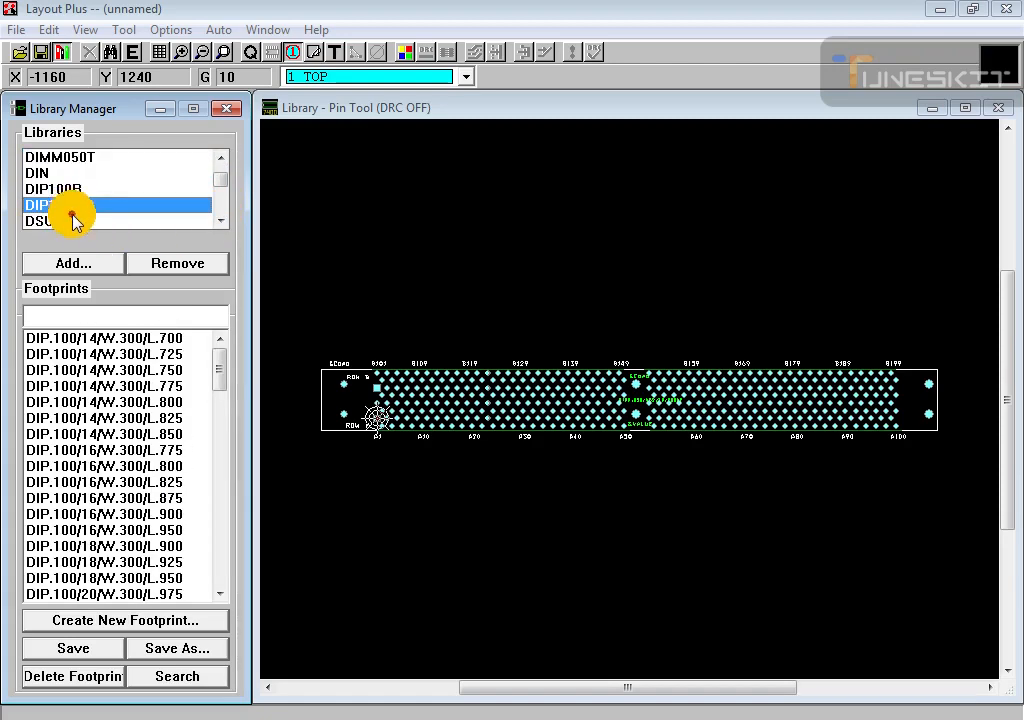
pyautogui.click(158, 340)
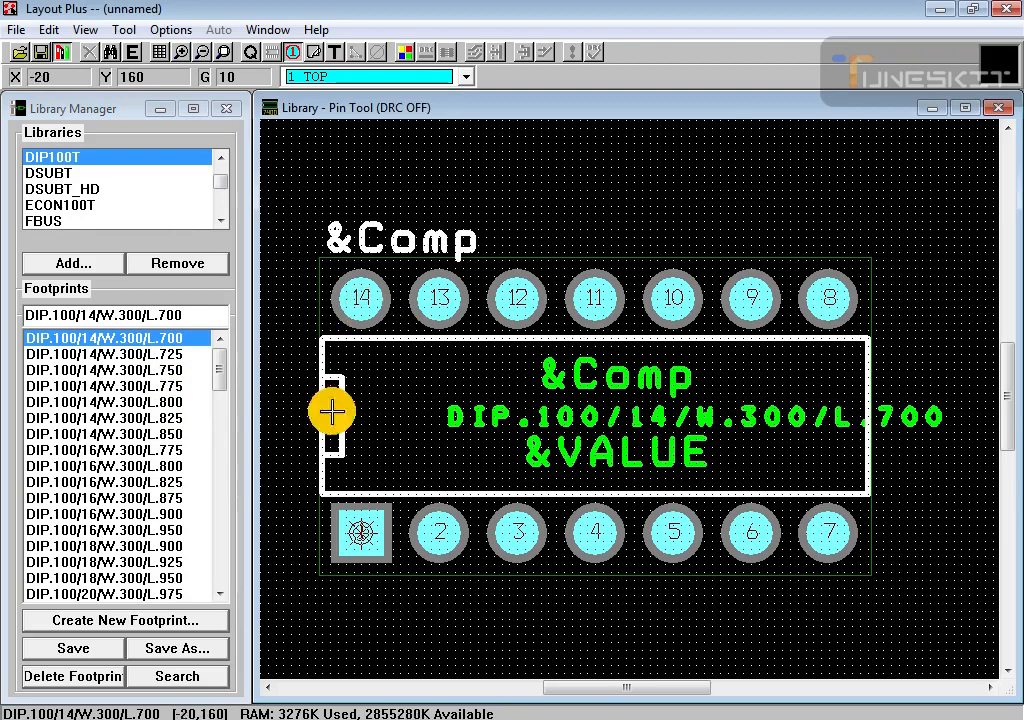
pyautogui.click(114, 401)
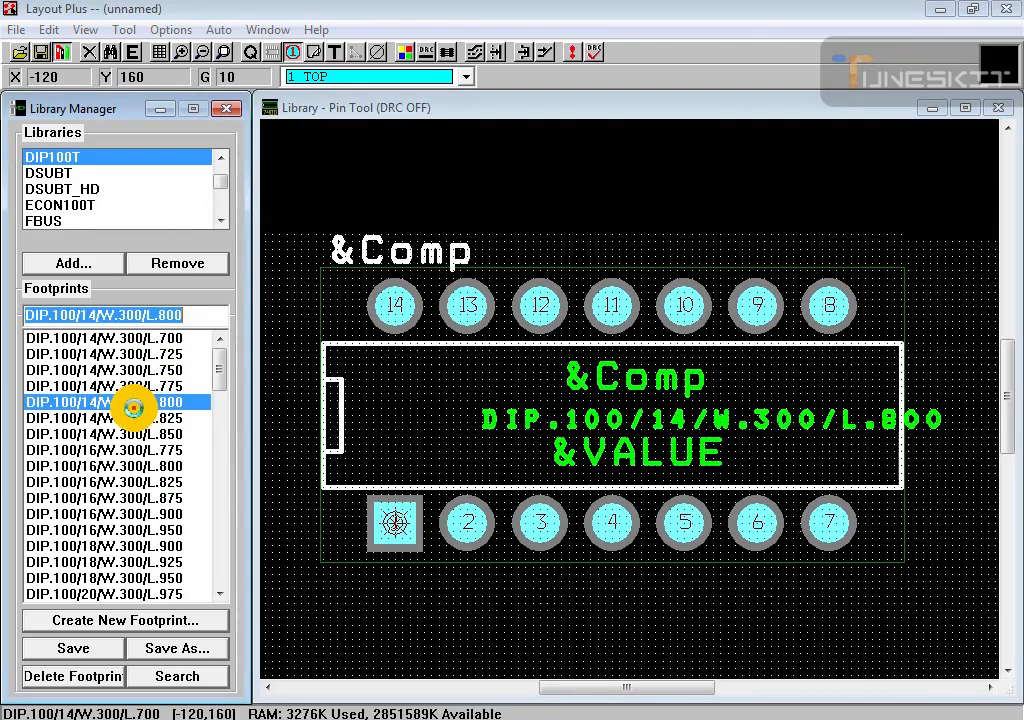
pyautogui.click(100, 433)
pyautogui.click(110, 514)
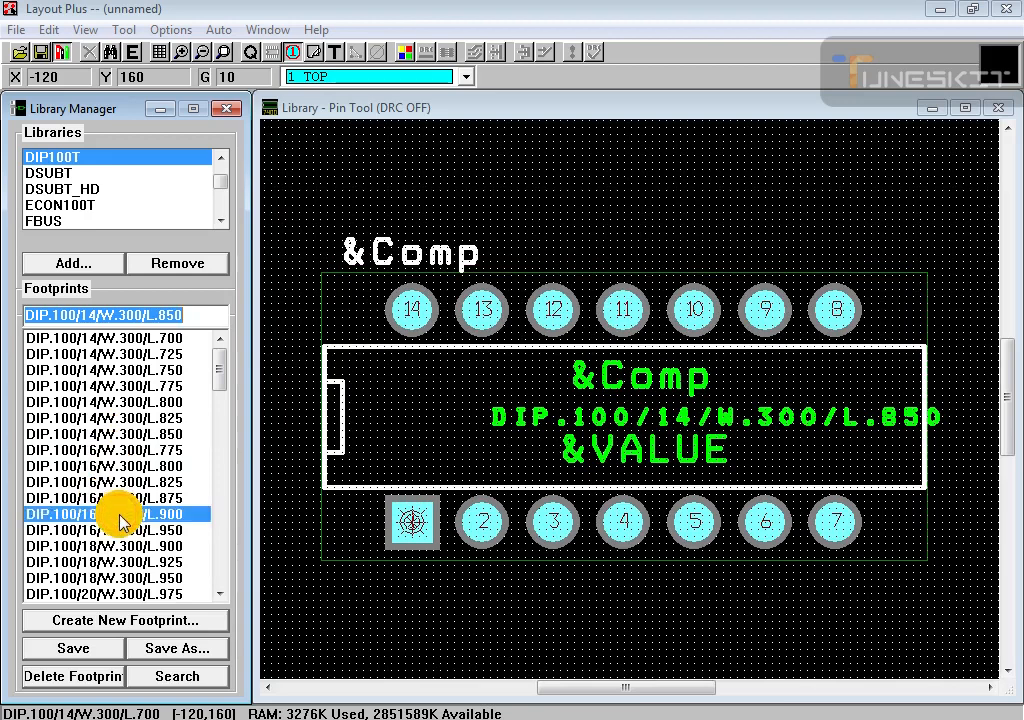
pyautogui.click(118, 546)
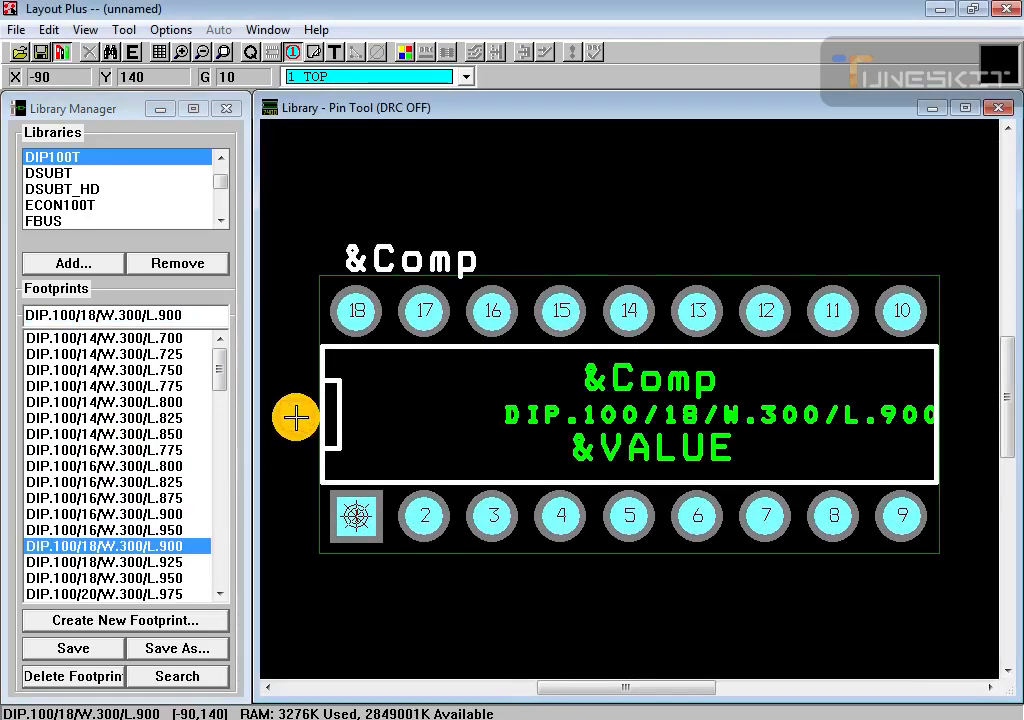
# Step: Compare the DIP100T footprints DIP.100/8/W.300/L.550 and DIP.100/64/W.900/L3.225, and return to DIP.100/14/W.300/L.700
pyautogui.moveTo(219, 384); pyautogui.dragTo(206, 583)
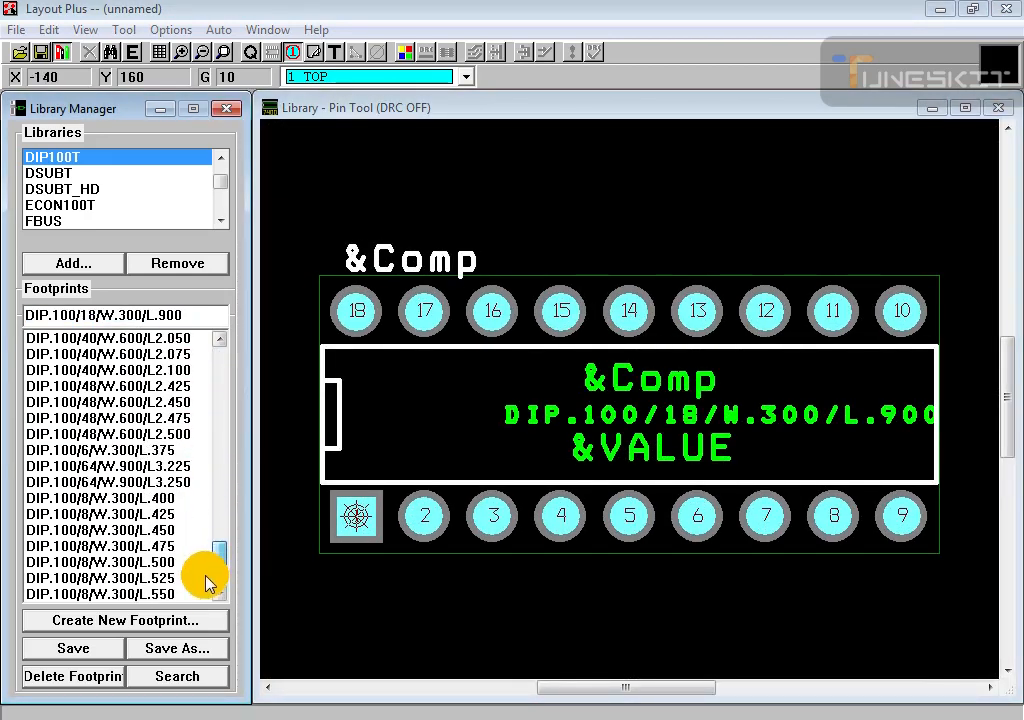
pyautogui.click(166, 594)
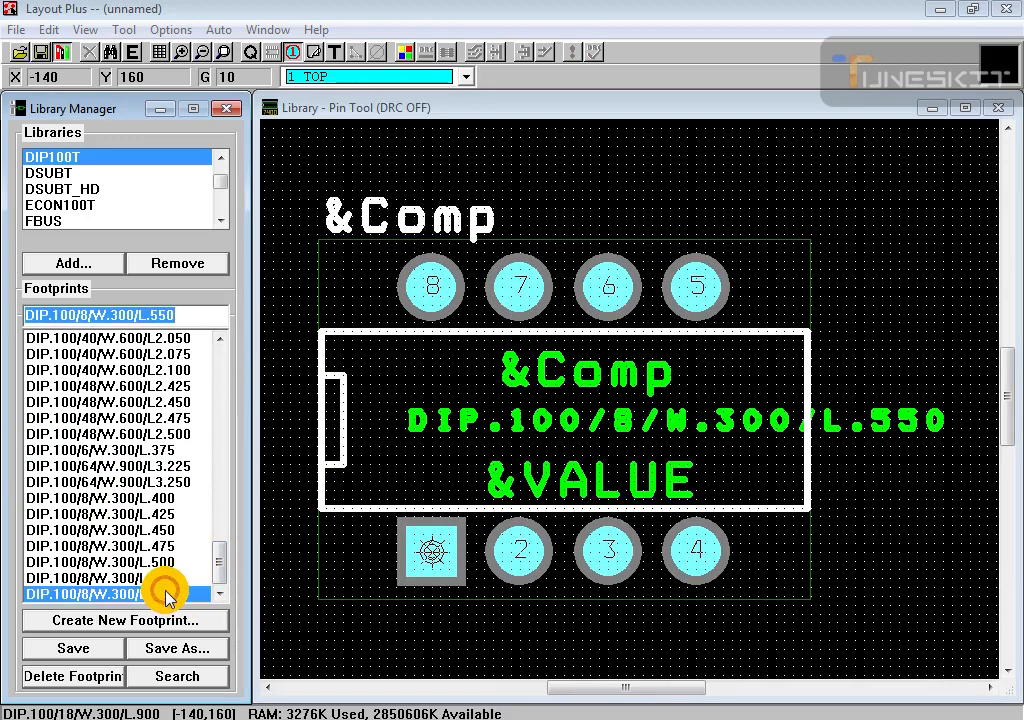
pyautogui.click(176, 467)
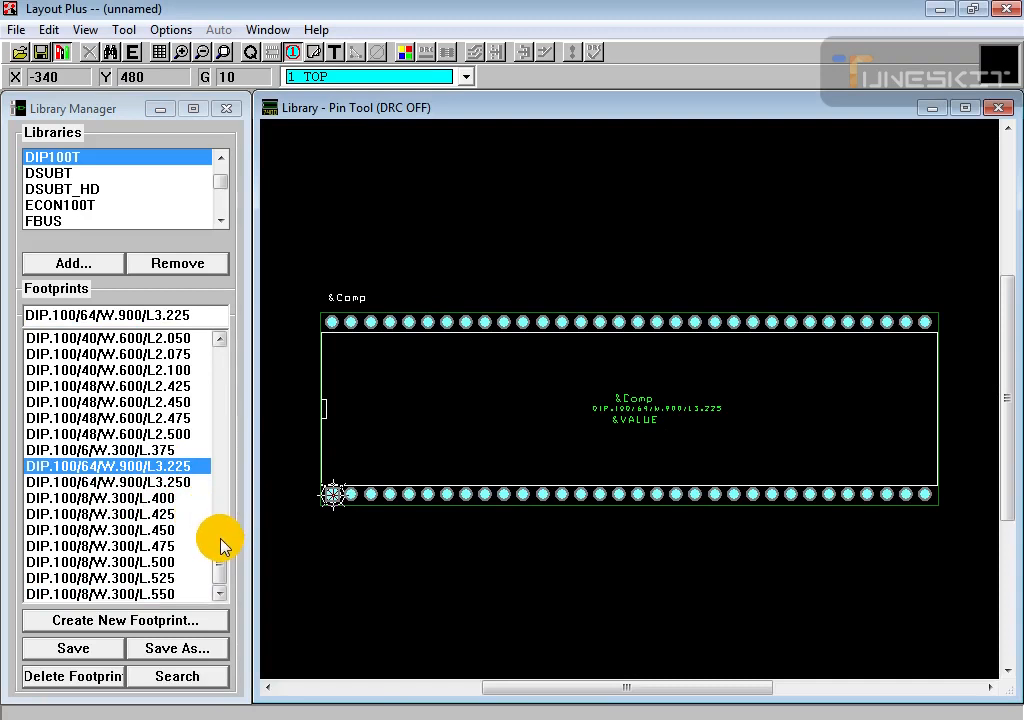
pyautogui.moveTo(221, 540); pyautogui.dragTo(240, 338)
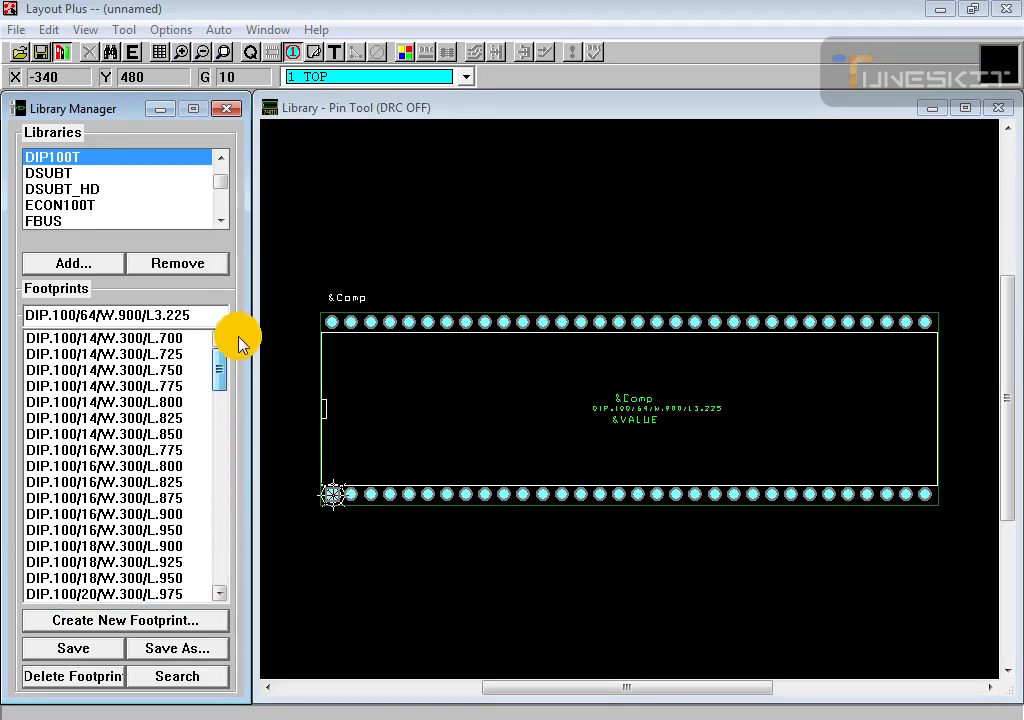
pyautogui.click(183, 339)
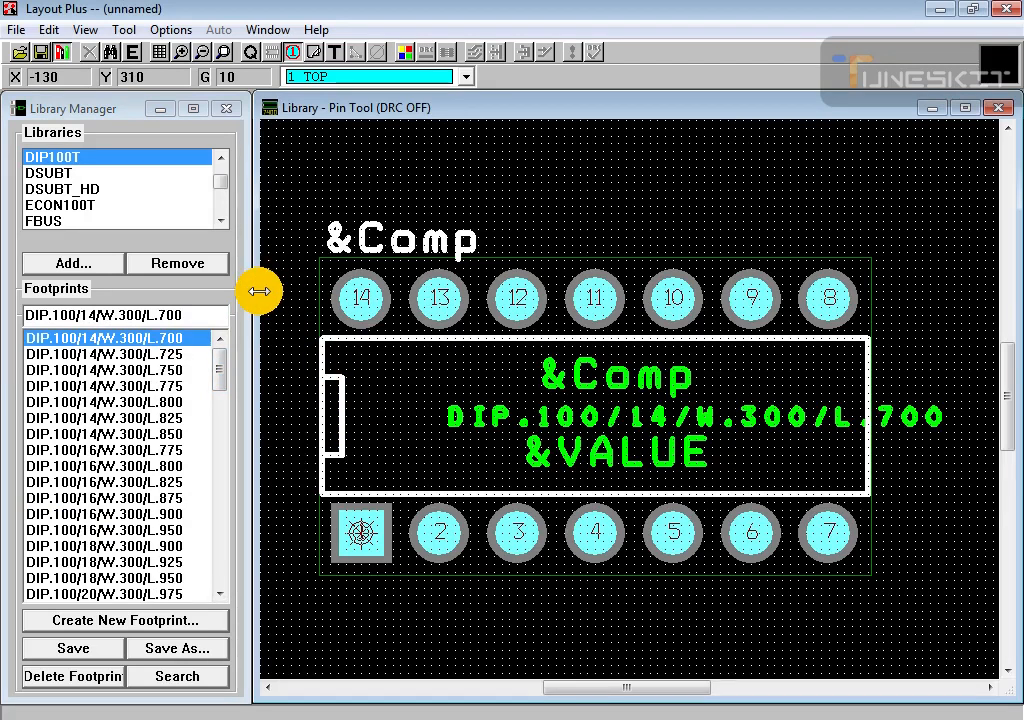
# Step: Preview polarized capacitor footprints of the TM_CAP_P library, including CPAX/.575X.150/.031, CPAX/.950X.400/.037 and CPAX1/1.375X.200/.034
pyautogui.scroll(-5, 216, 226)
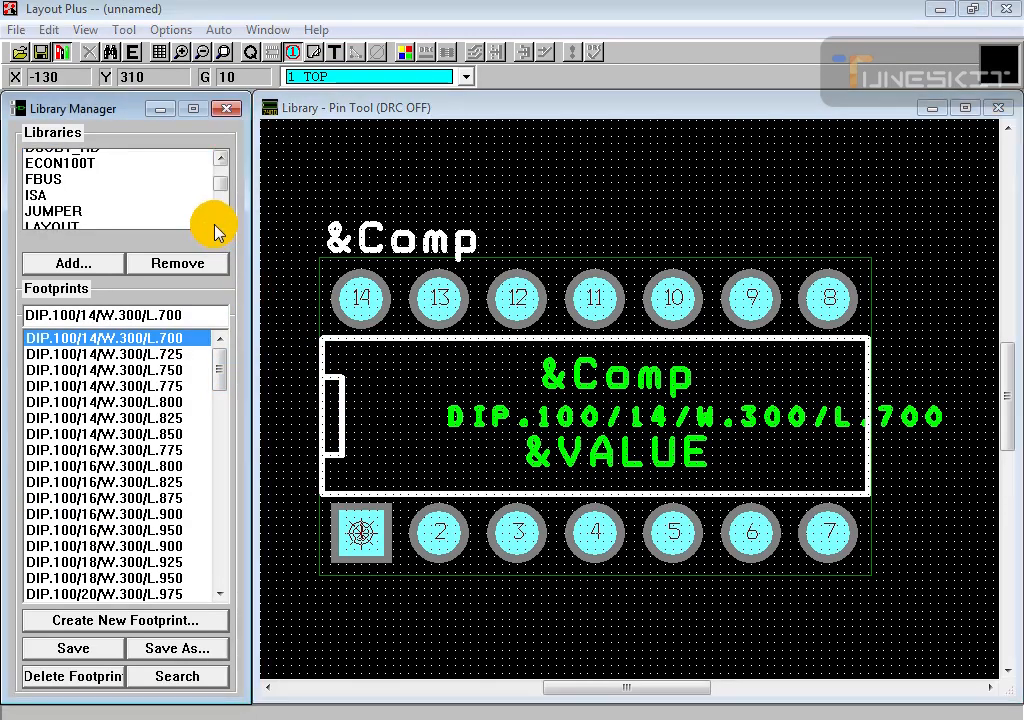
pyautogui.scroll(-6, 216, 230)
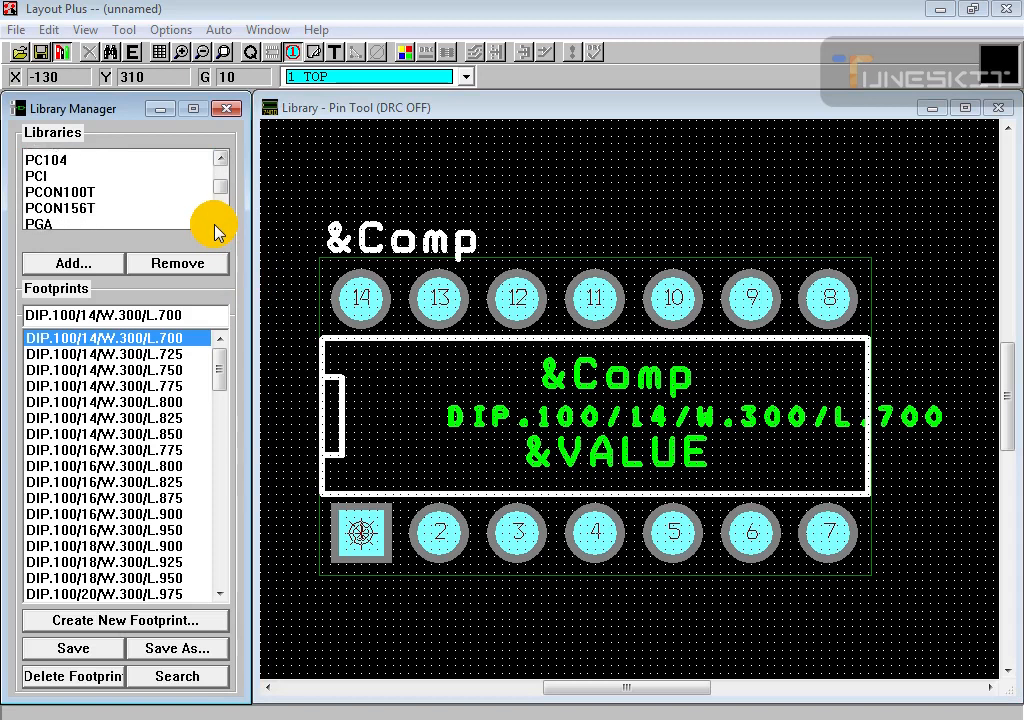
pyautogui.scroll(-7, 216, 230)
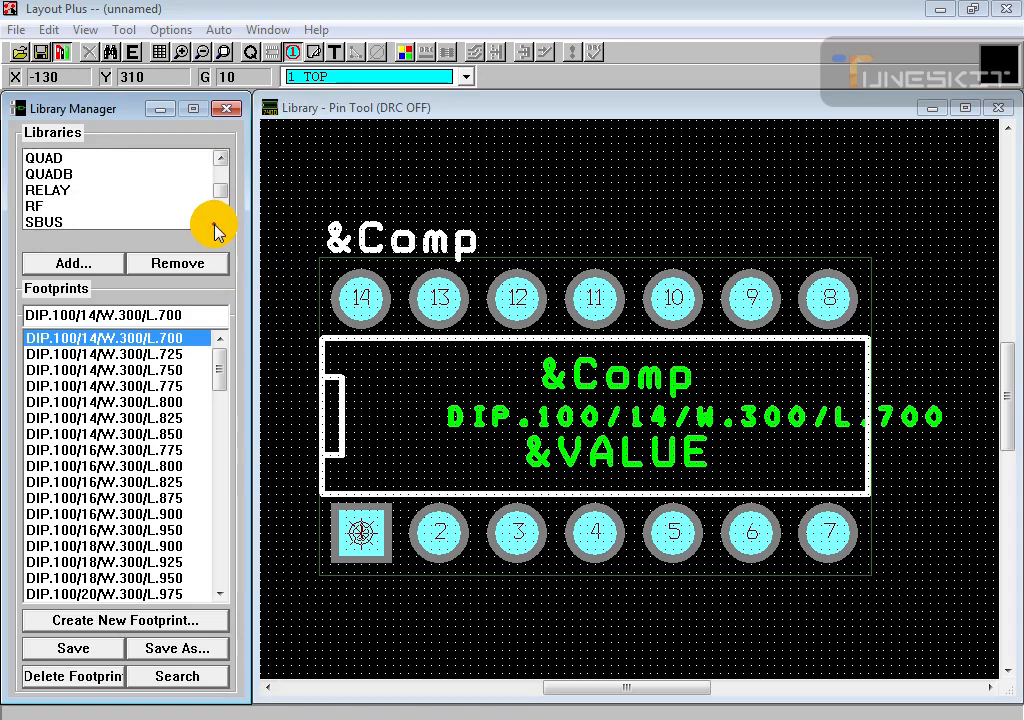
pyautogui.scroll(-4, 216, 230)
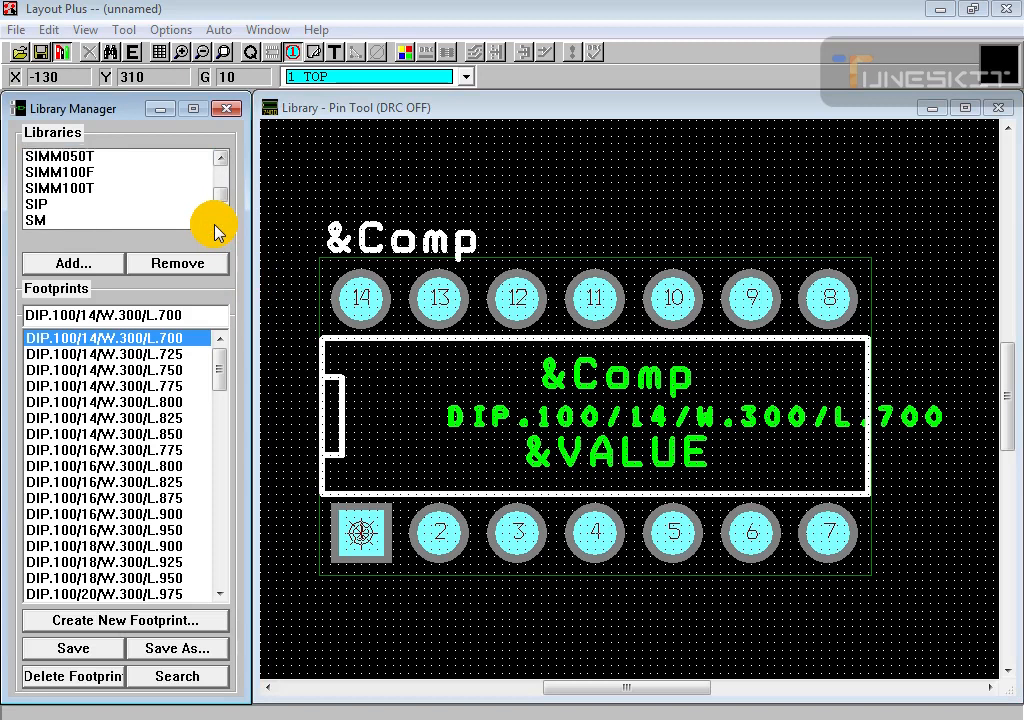
pyautogui.scroll(-6, 216, 230)
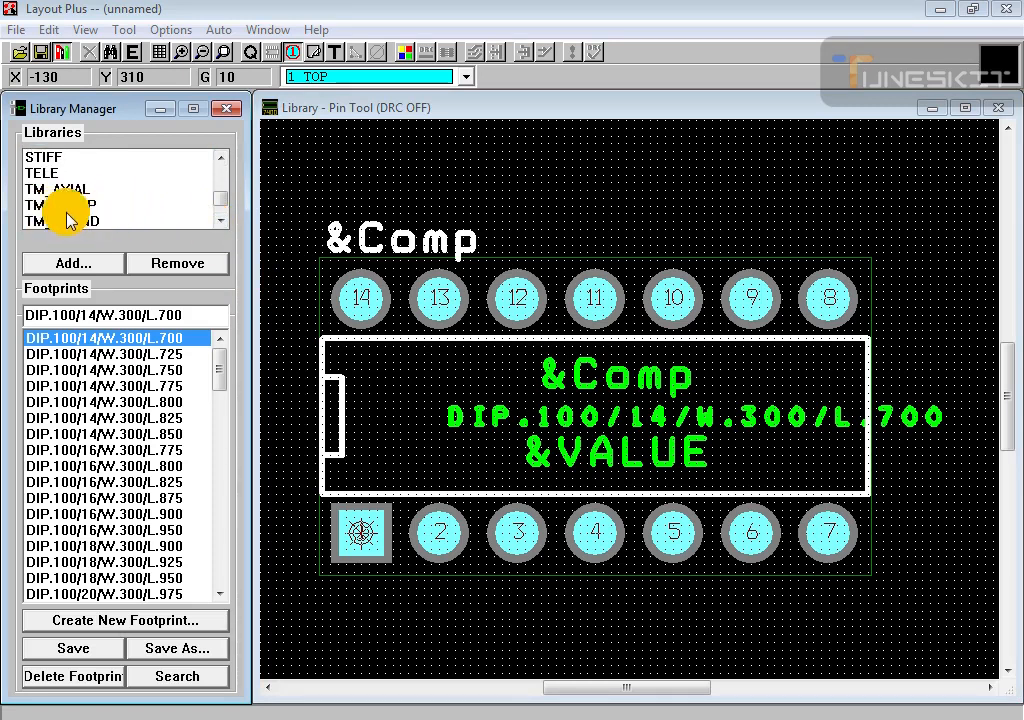
pyautogui.click(80, 206)
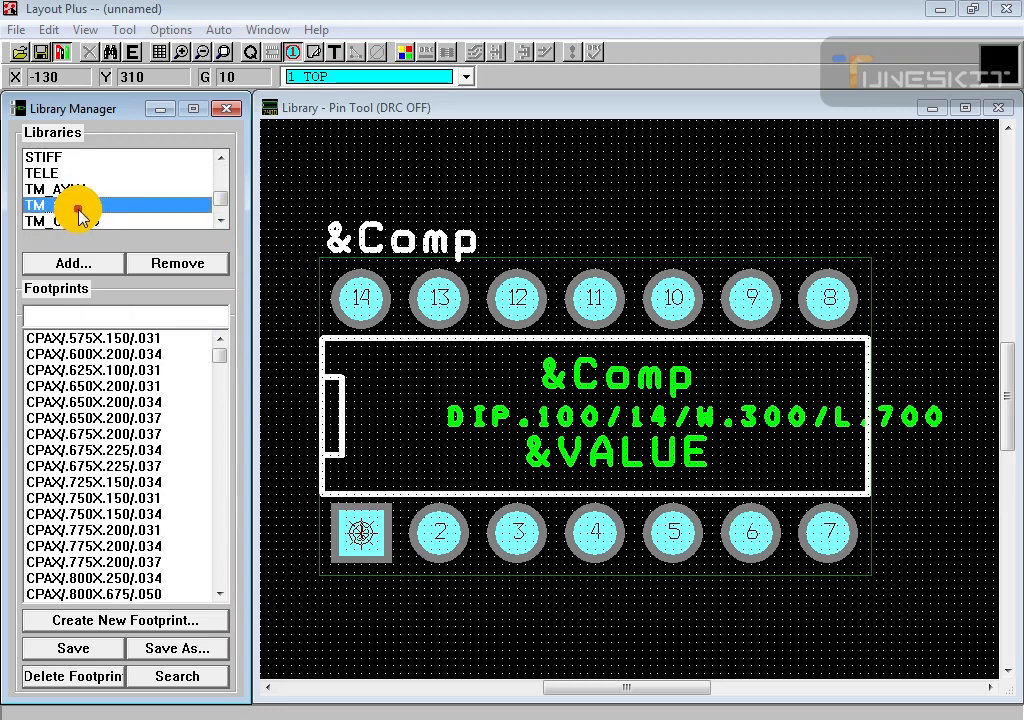
pyautogui.scroll(-1, 100, 348)
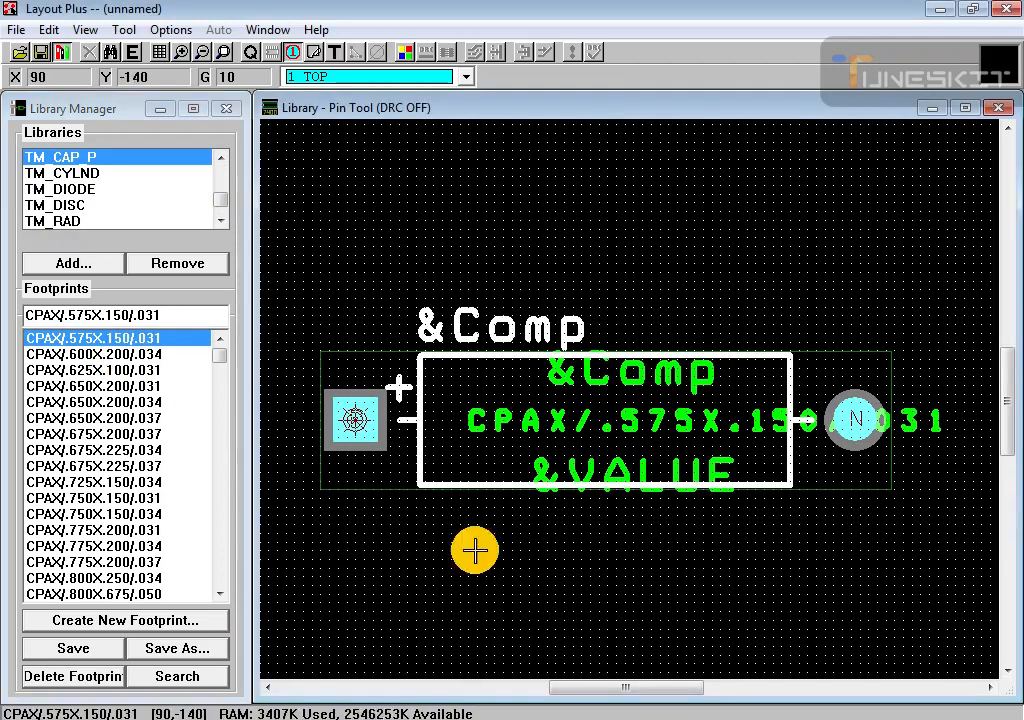
pyautogui.moveTo(113, 381); pyautogui.dragTo(108, 578)
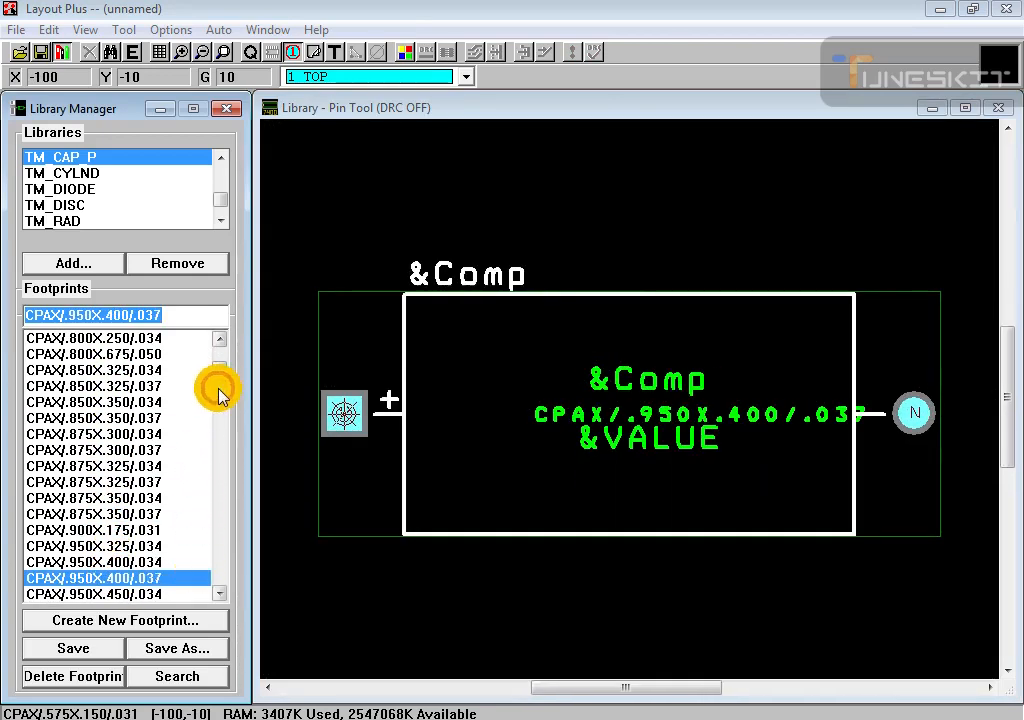
pyautogui.scroll(-12, 217, 391)
pyautogui.click(146, 531)
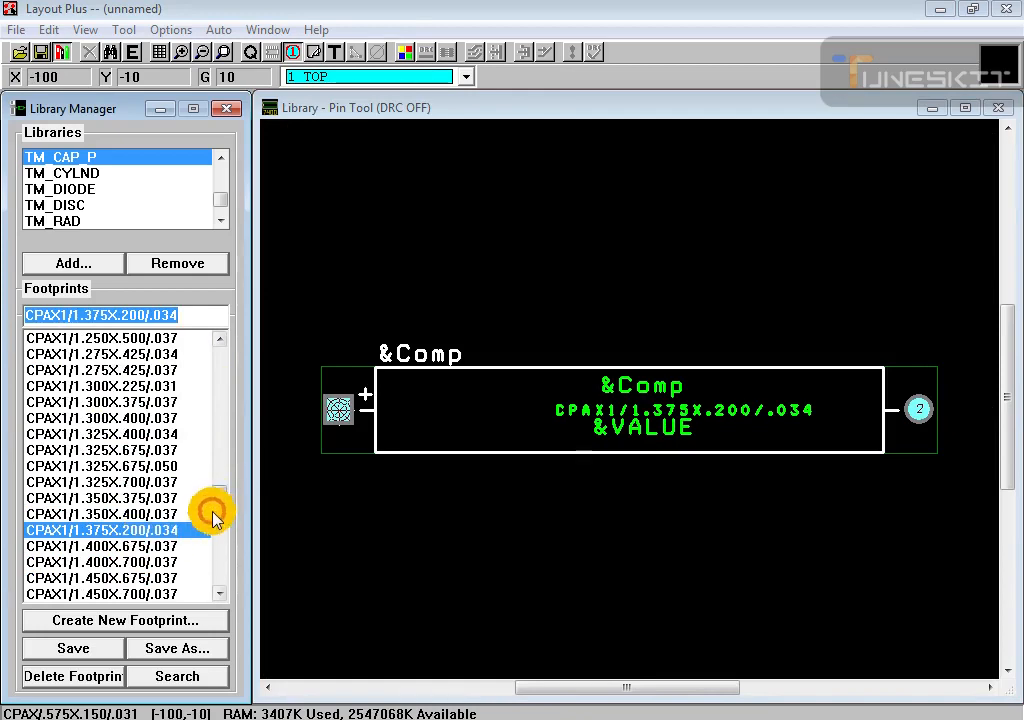
# Step: Preview several diode footprints of the TM_DIODE library, ending with DAX/.450X.090/.031
pyautogui.click(82, 190)
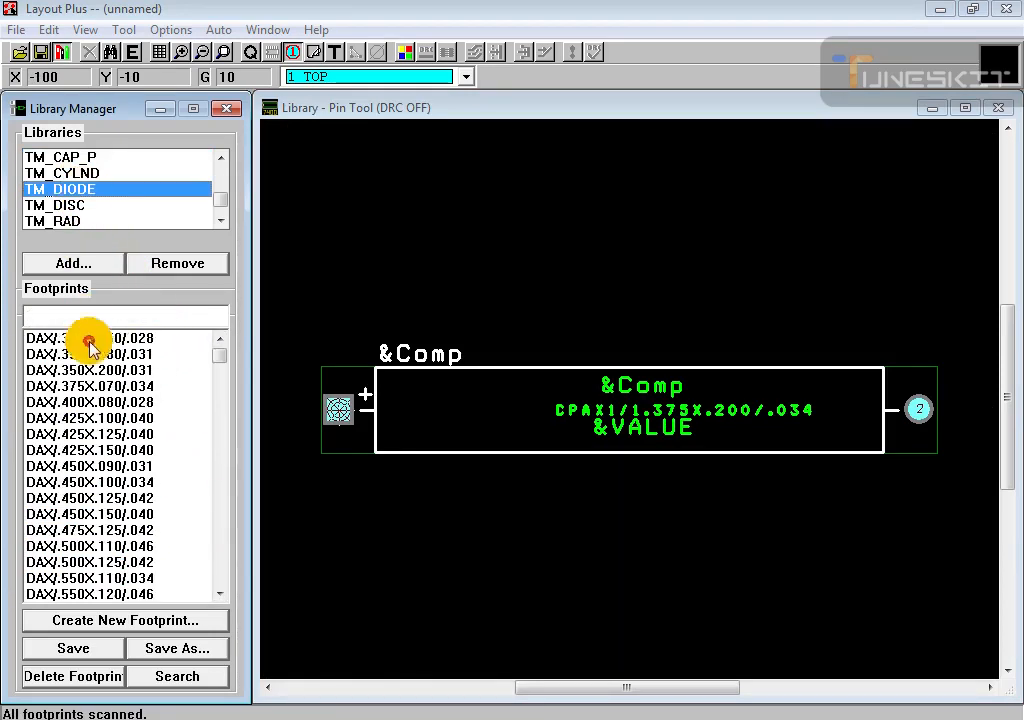
pyautogui.click(100, 354)
pyautogui.click(110, 434)
pyautogui.click(110, 466)
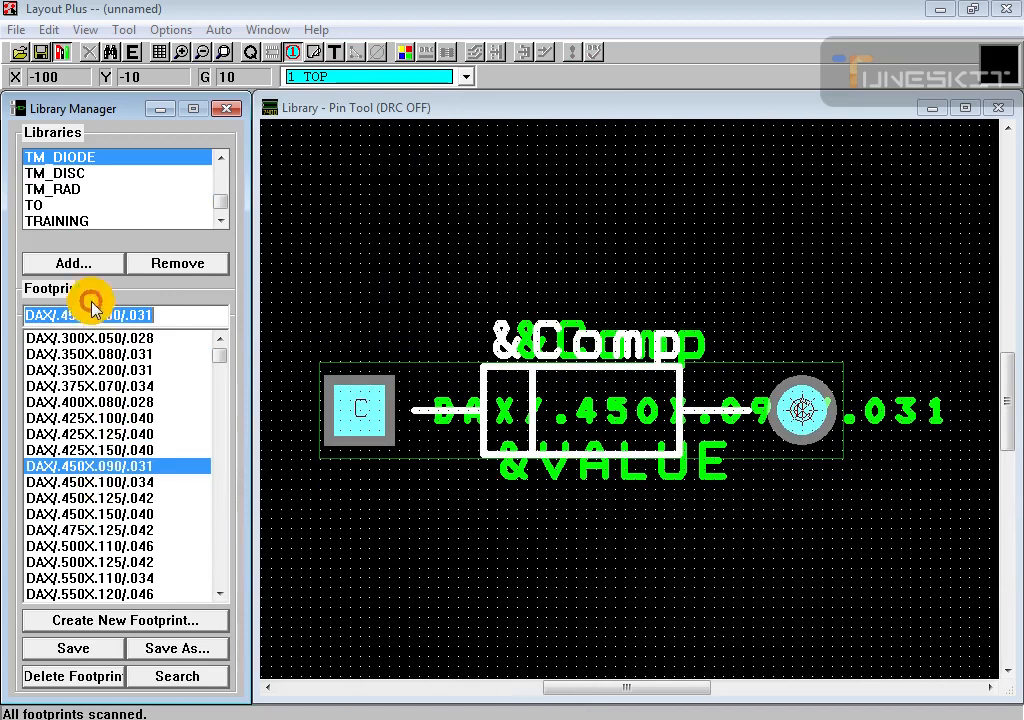
# Step: Preview radial footprints of the TM_RAD library, including RAD/.300X.250/LS.200/.031 and RAD/.300X.325/LS.200/.031
pyautogui.click(72, 190)
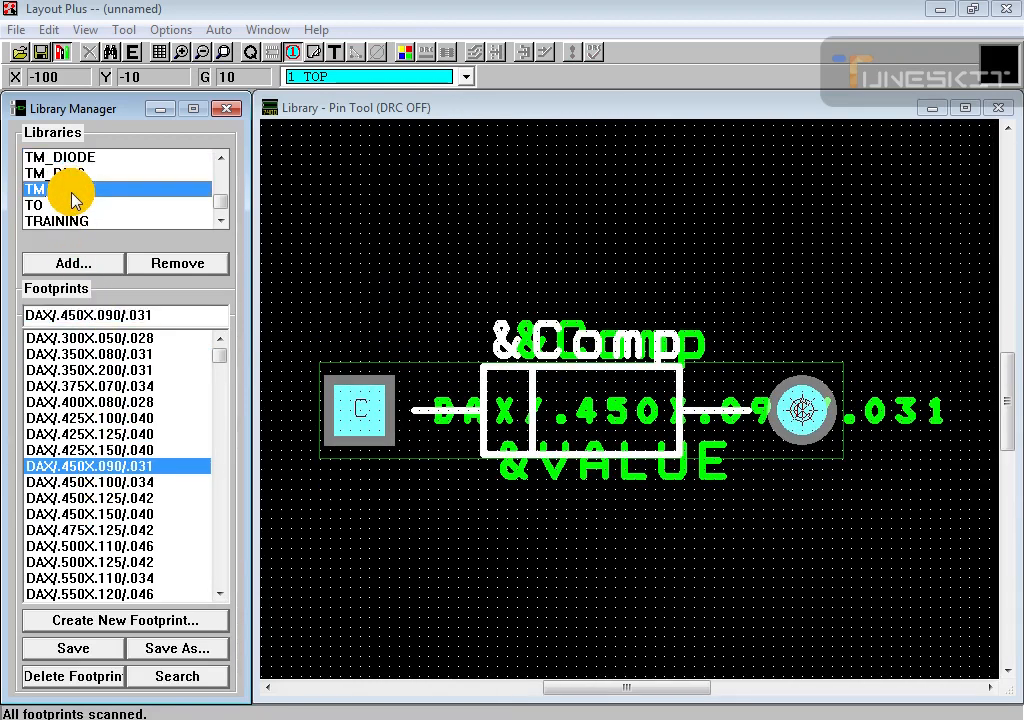
pyautogui.click(95, 418)
pyautogui.click(104, 546)
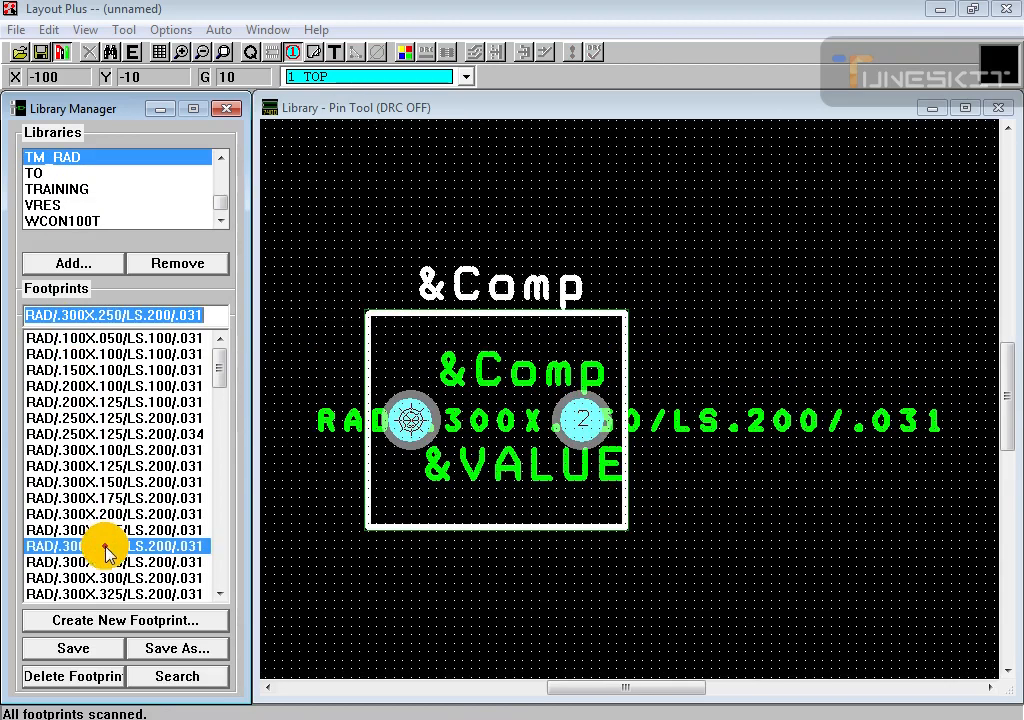
pyautogui.click(104, 593)
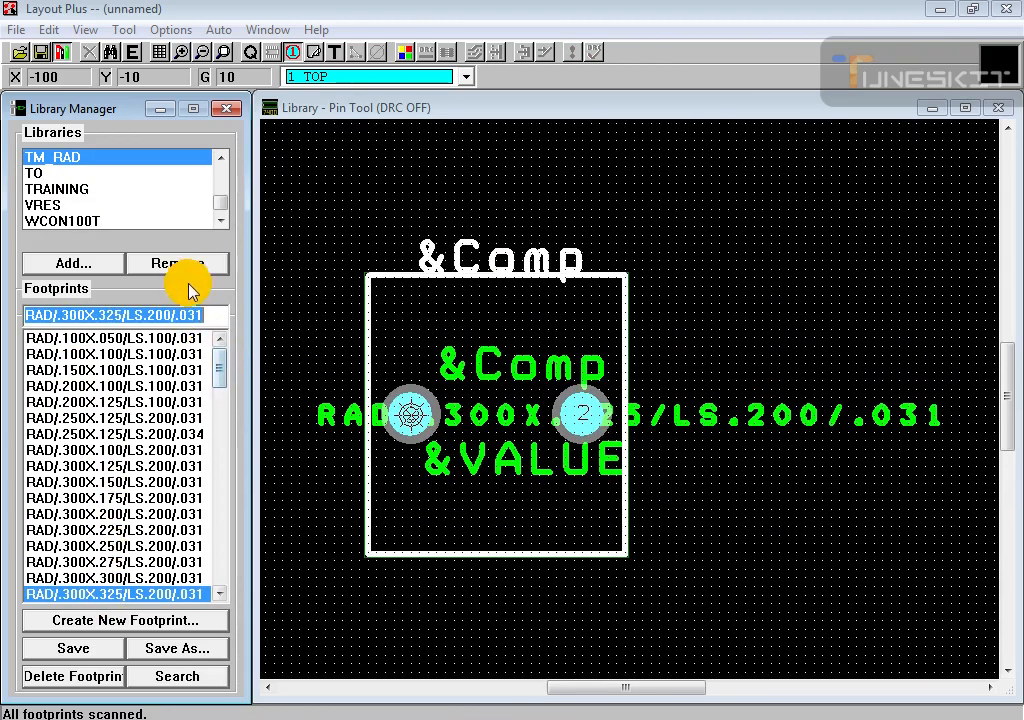
# Step: Preview transistor-outline footprints of the TO library, including TO101/R125 and TO202AA
pyautogui.click(45, 175)
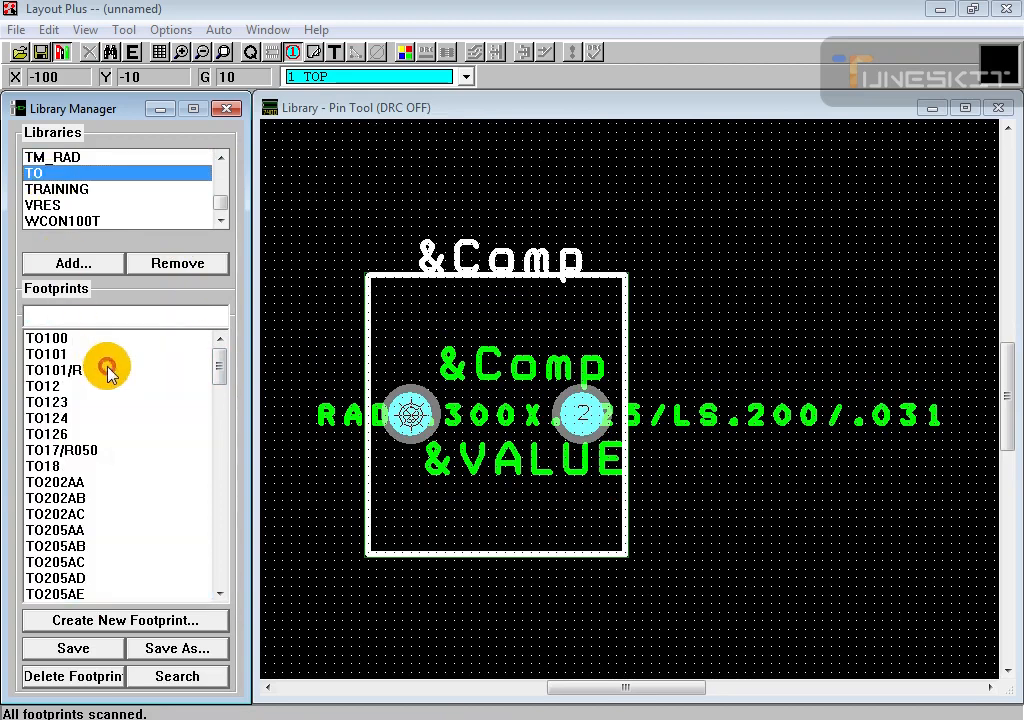
pyautogui.click(100, 368)
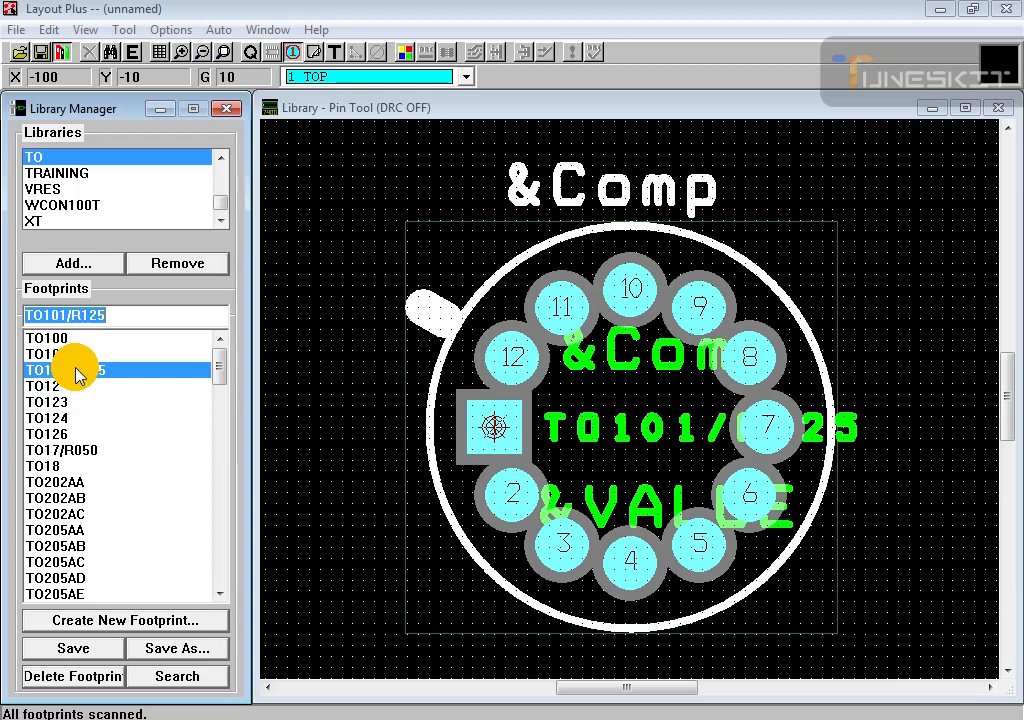
pyautogui.moveTo(75, 368); pyautogui.dragTo(60, 445)
# Step: Go back to the DIP100T library and display the DIP.100/14/W.300/L.700 footprint
pyautogui.click(222, 221)
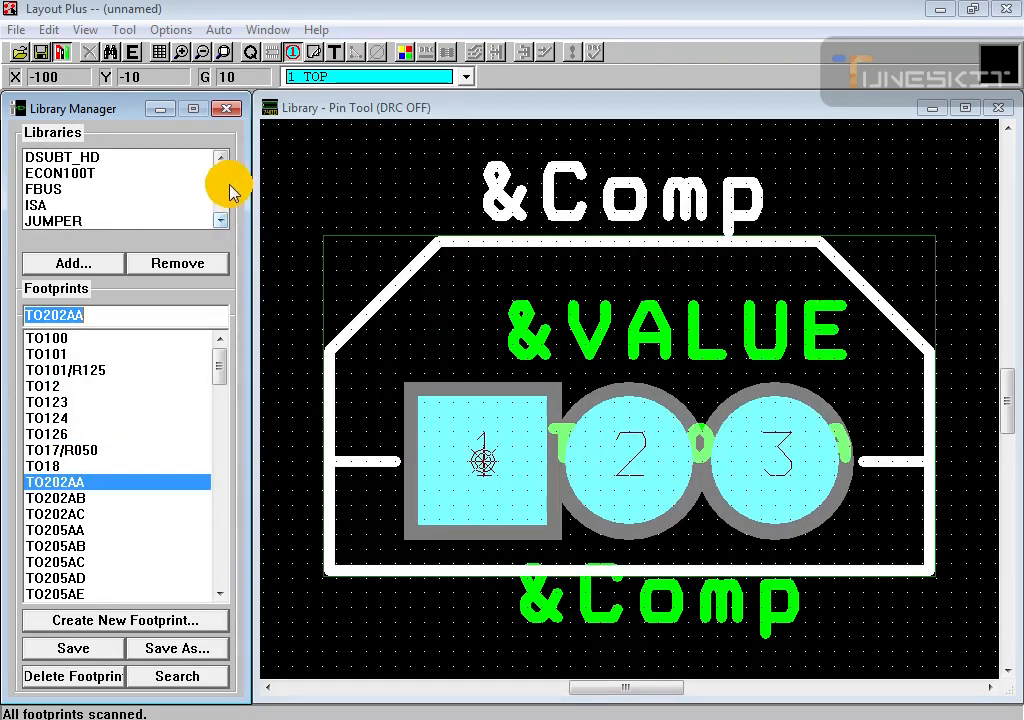
pyautogui.click(222, 166)
pyautogui.click(222, 166)
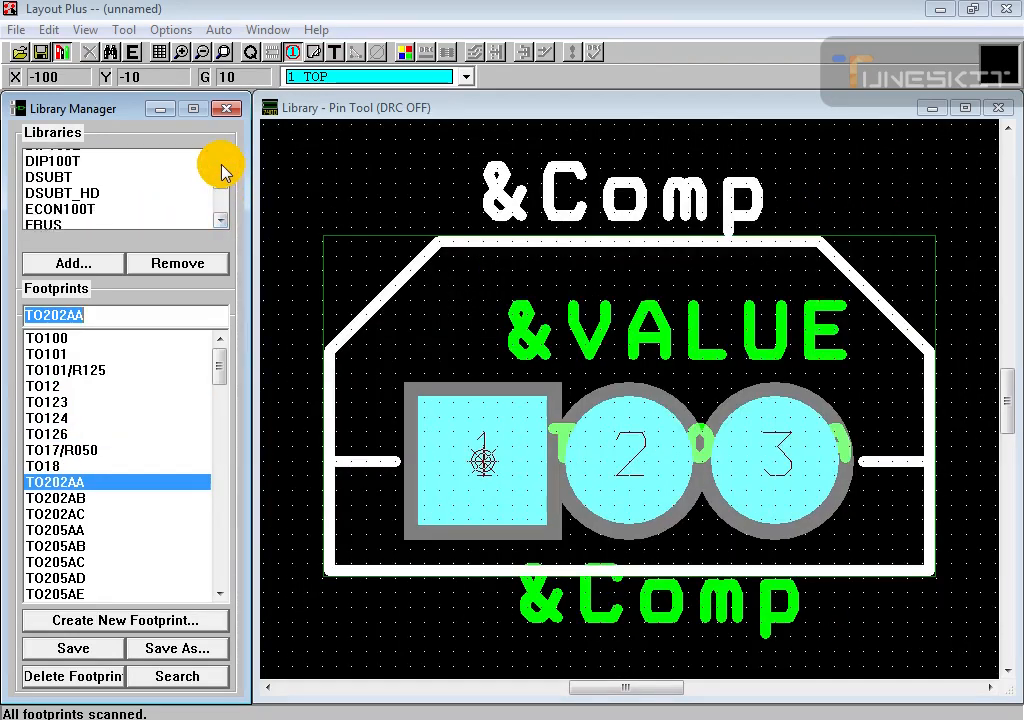
pyautogui.click(222, 166)
pyautogui.click(75, 175)
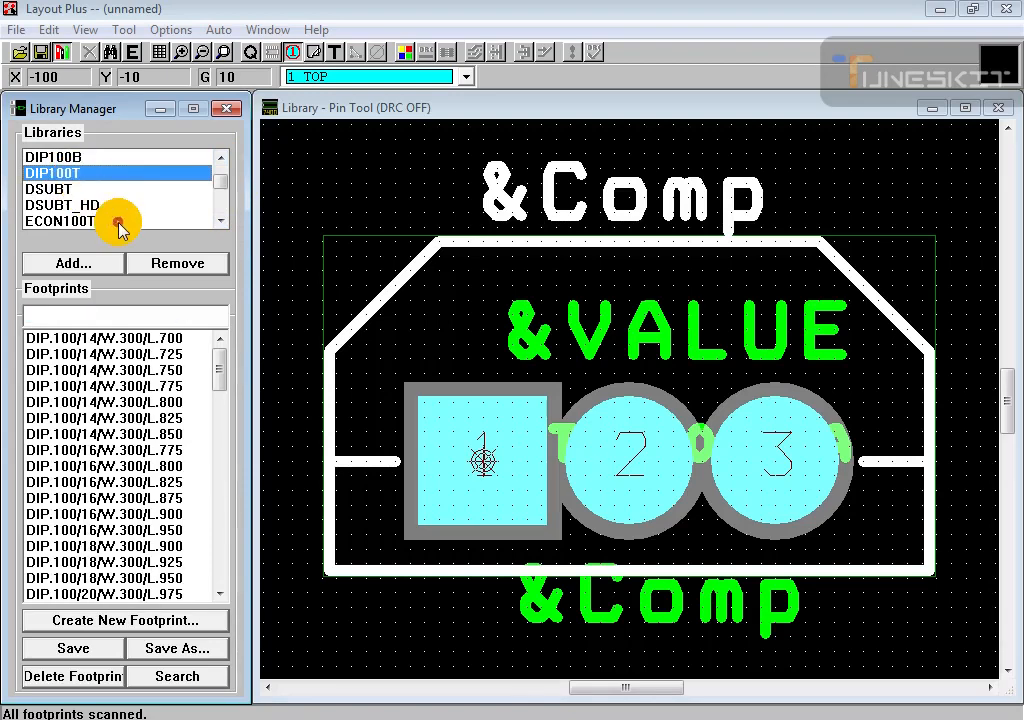
pyautogui.click(100, 338)
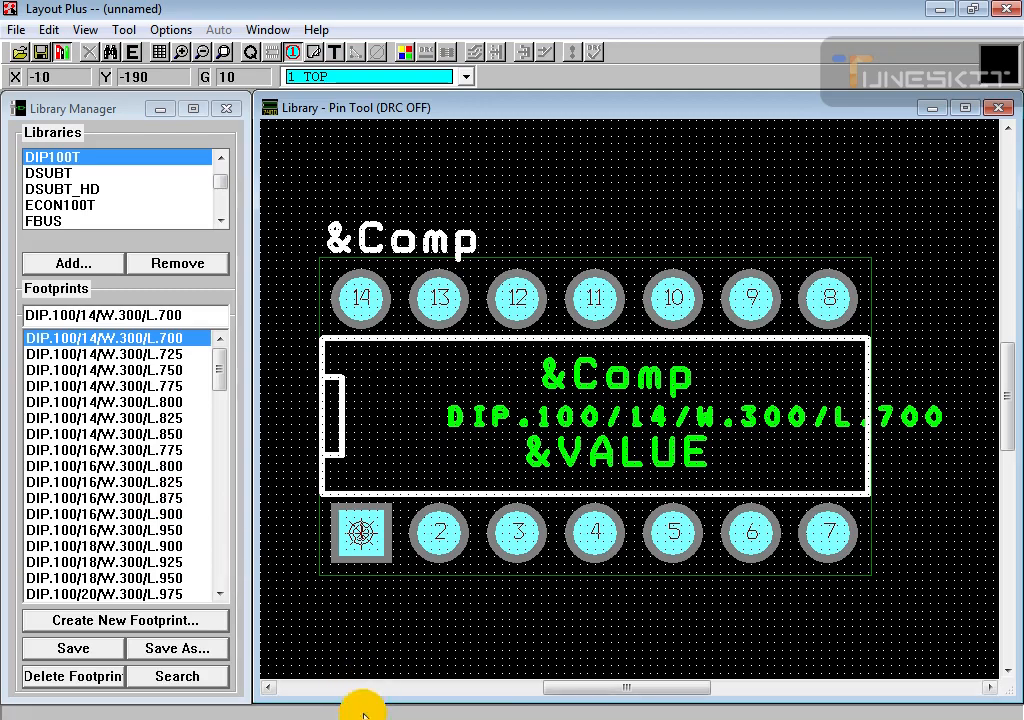
# Step: Switch to the CD4013B datasheet in the browser and find the plastic dual-in-line package drawing on page 27
pyautogui.click(278, 716)
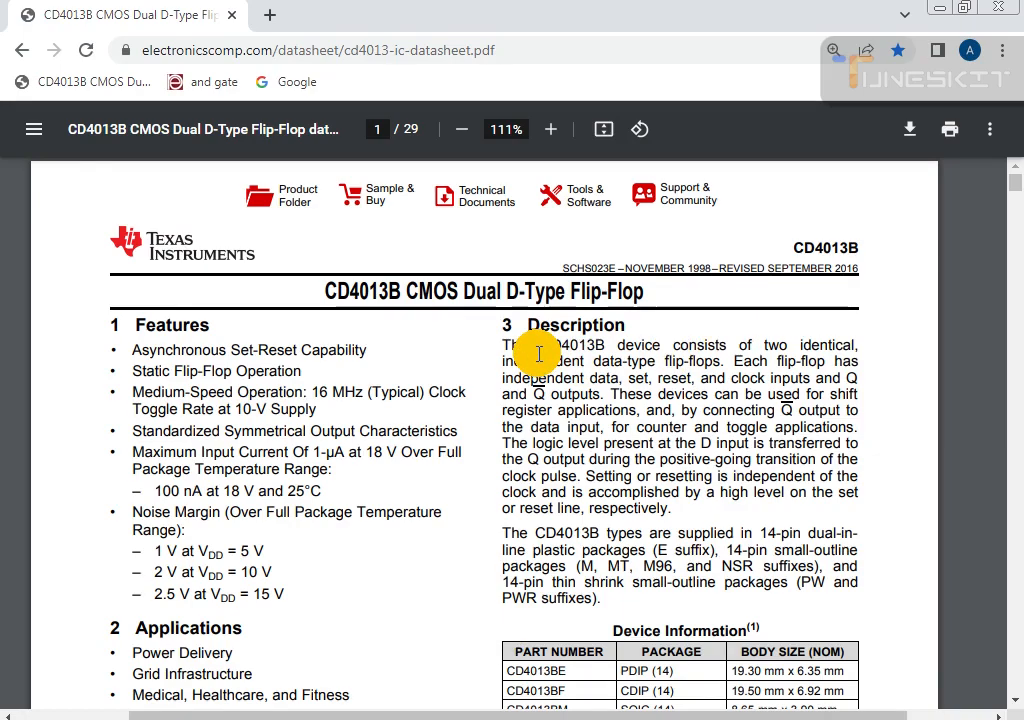
pyautogui.scroll(-20, 537, 353)
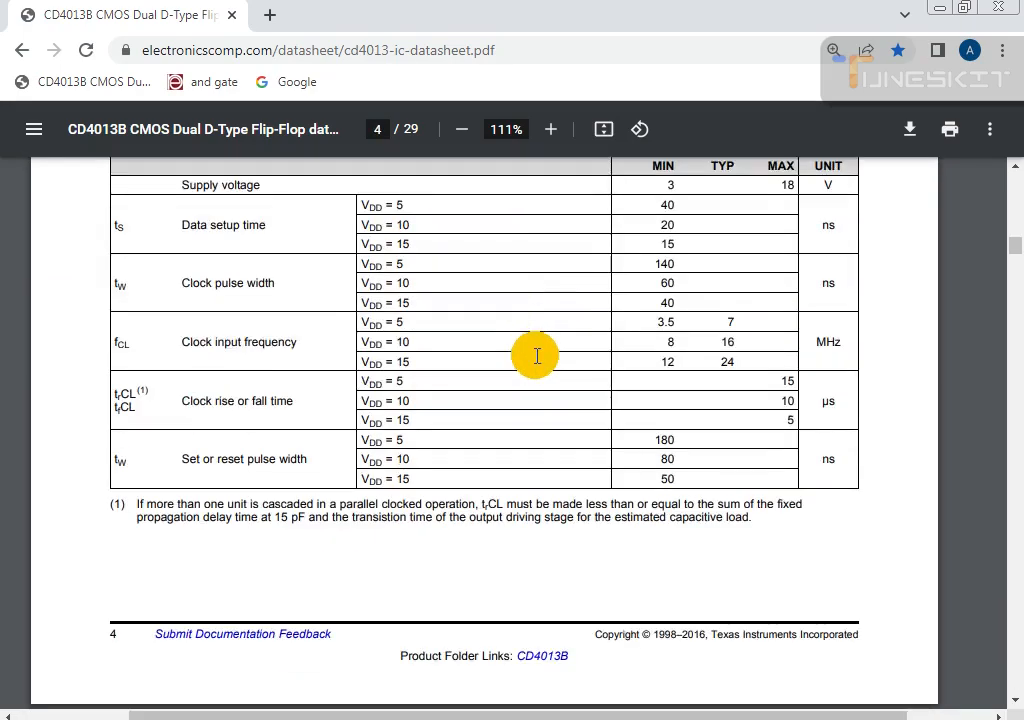
pyautogui.scroll(-20, 537, 355)
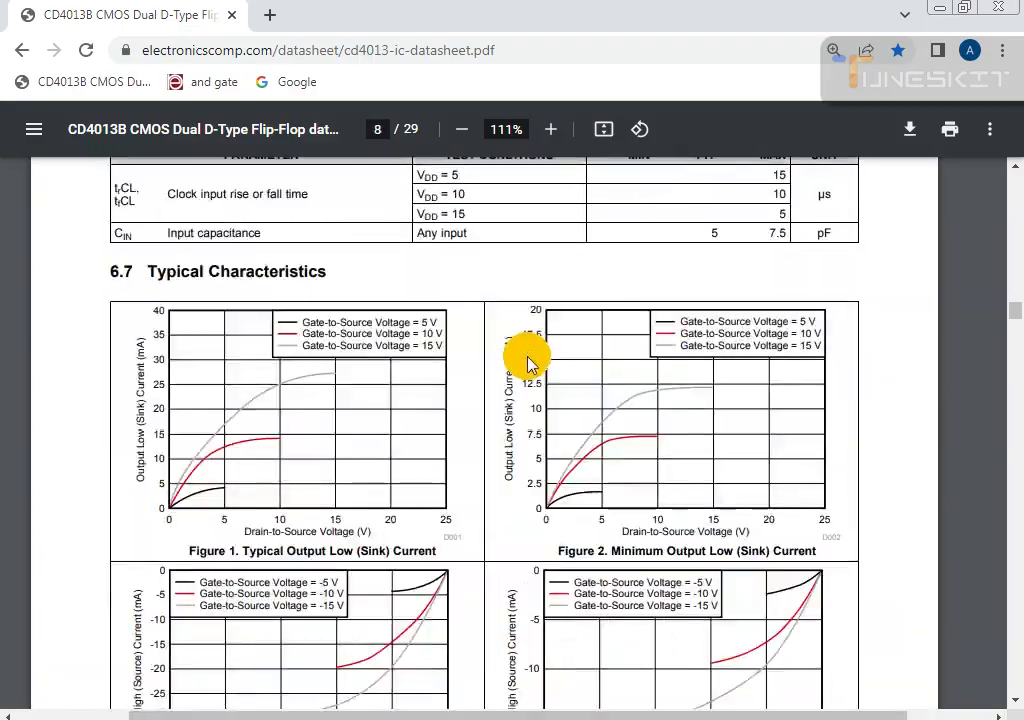
pyautogui.scroll(-20, 530, 362)
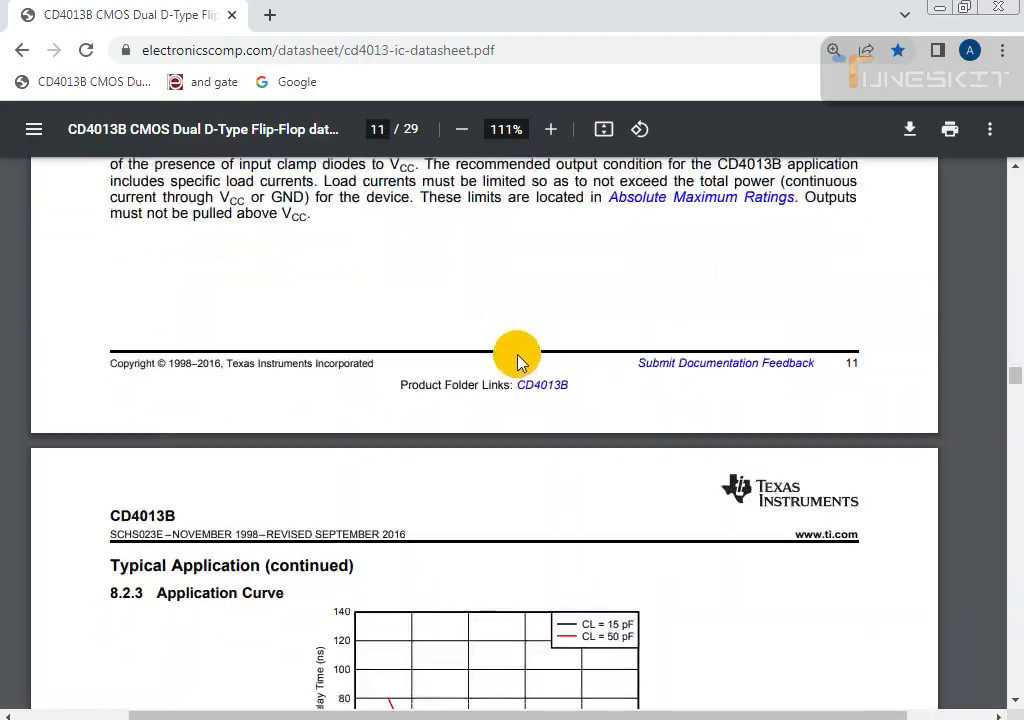
pyautogui.scroll(-20, 519, 362)
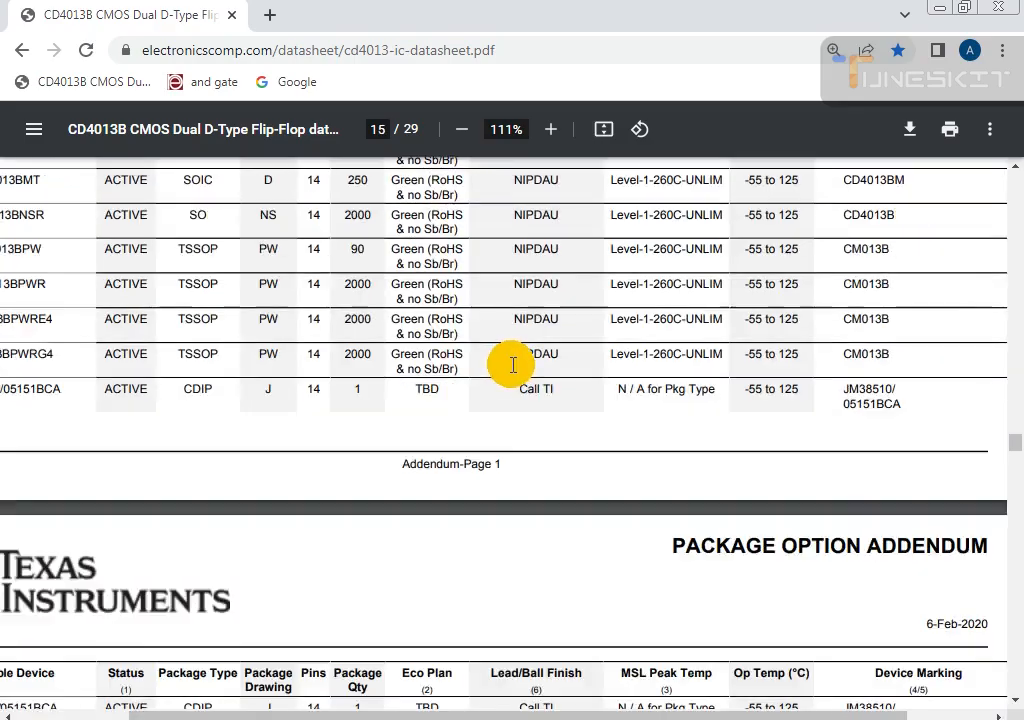
pyautogui.scroll(-20, 512, 365)
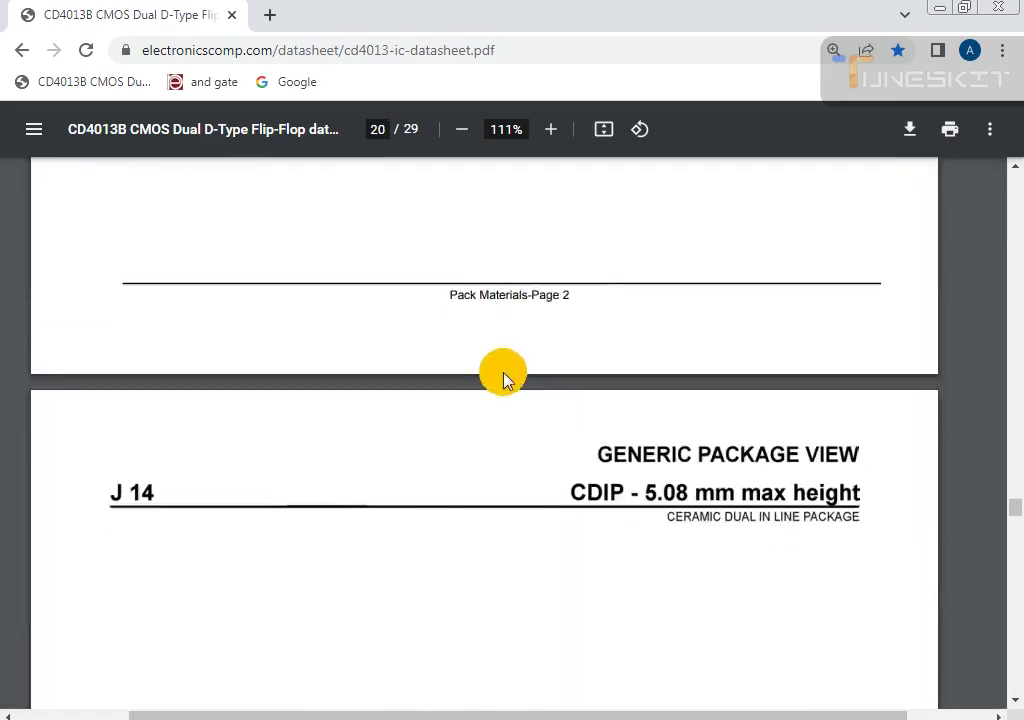
pyautogui.scroll(-20, 503, 378)
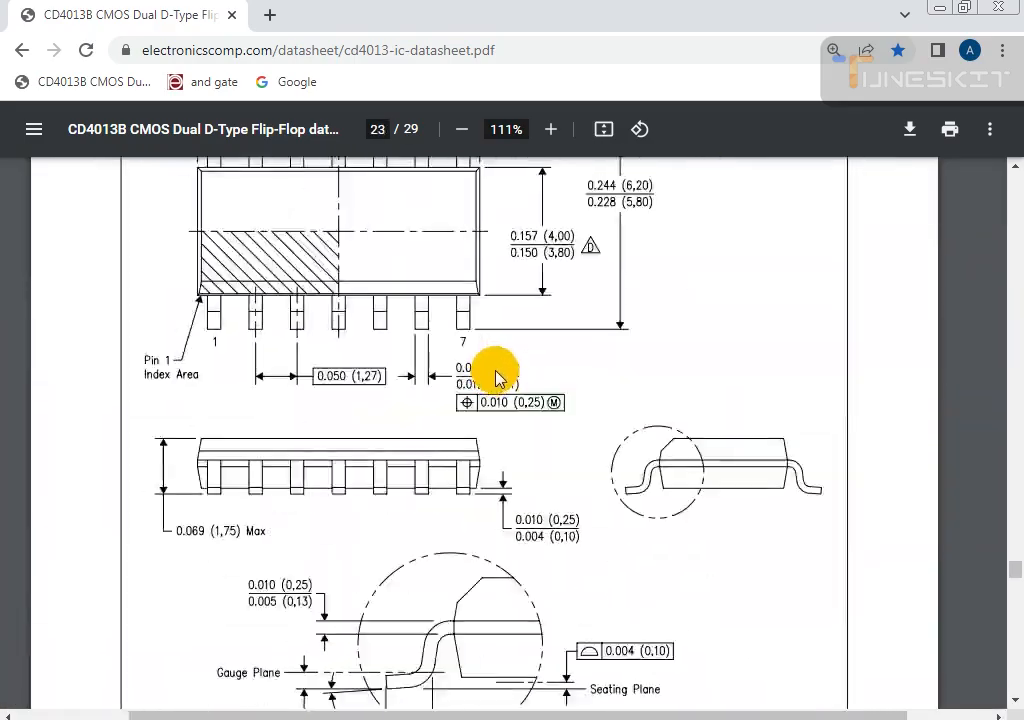
pyautogui.scroll(-20, 497, 377)
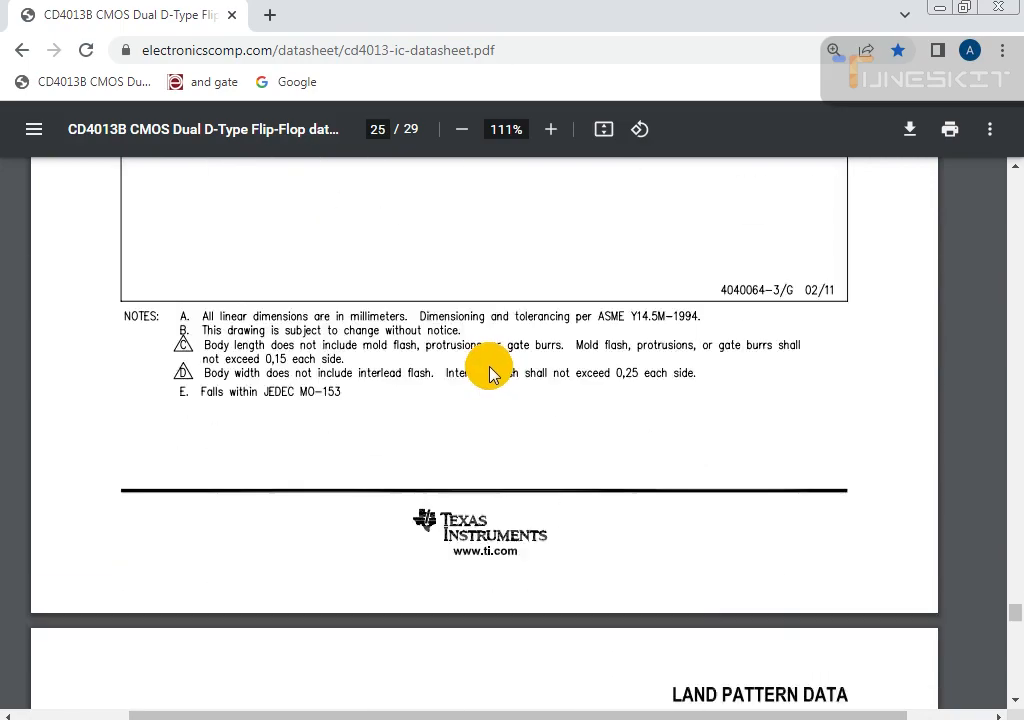
pyautogui.scroll(-20, 490, 373)
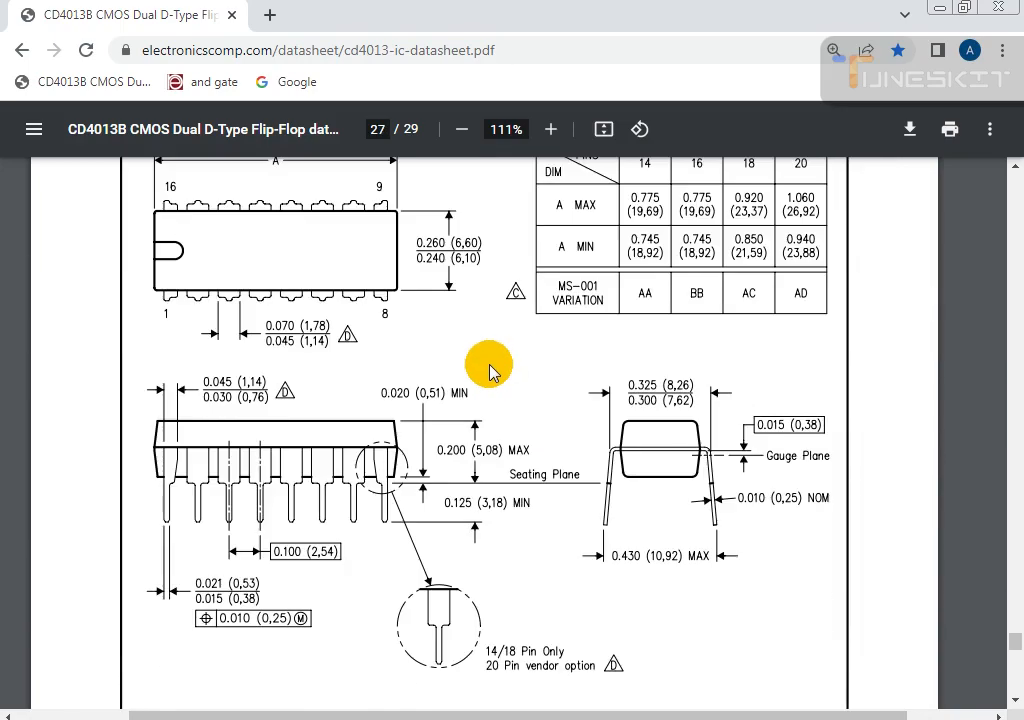
# Step: Examine the N (R-PDIP-T**) package heading and the 14-pin column of its dimension table
pyautogui.scroll(2, 490, 370)
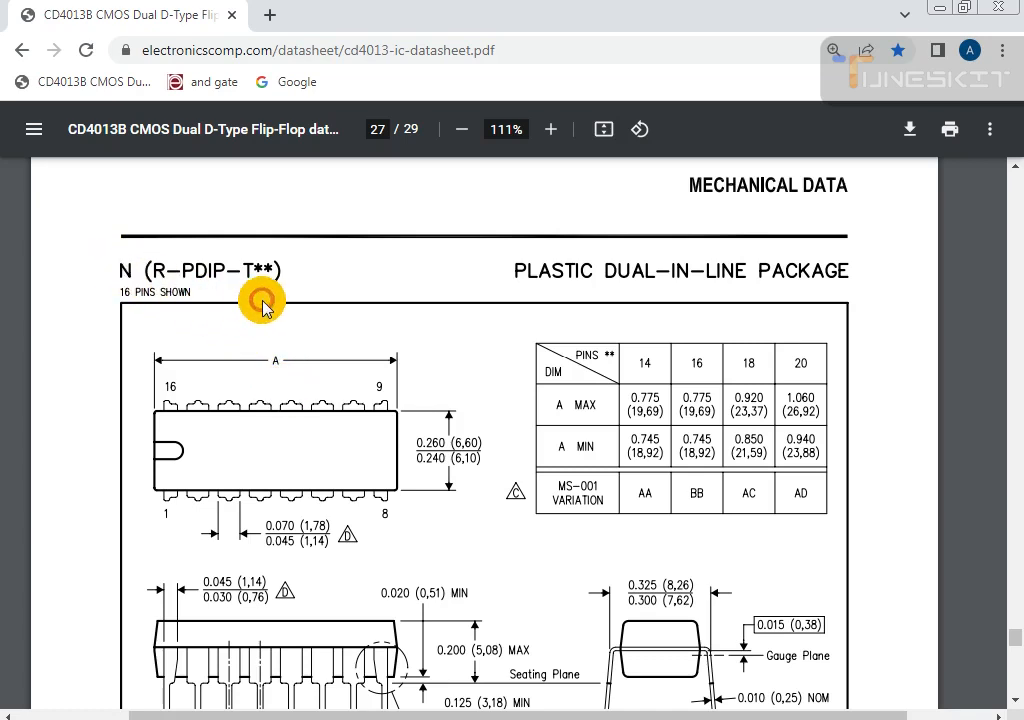
pyautogui.scroll(-1, 245, 300)
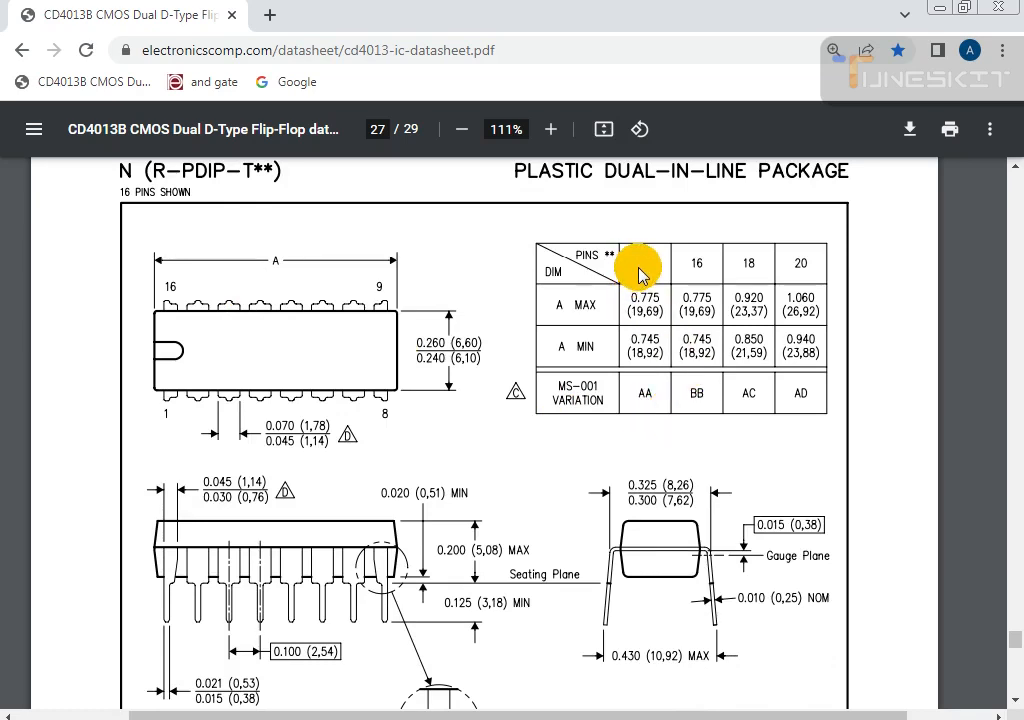
pyautogui.click(671, 306)
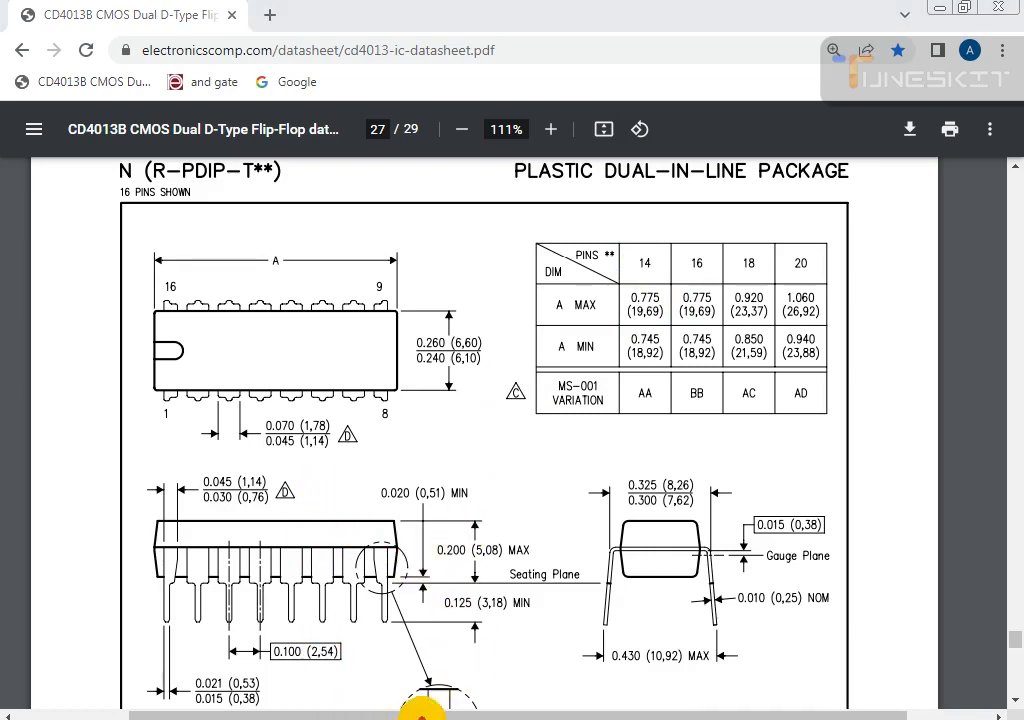
# Step: Return to Layout Plus and preview the DIP.100/14/W.300 footprints one by one, from L.725 to L.850
pyautogui.click(424, 700)
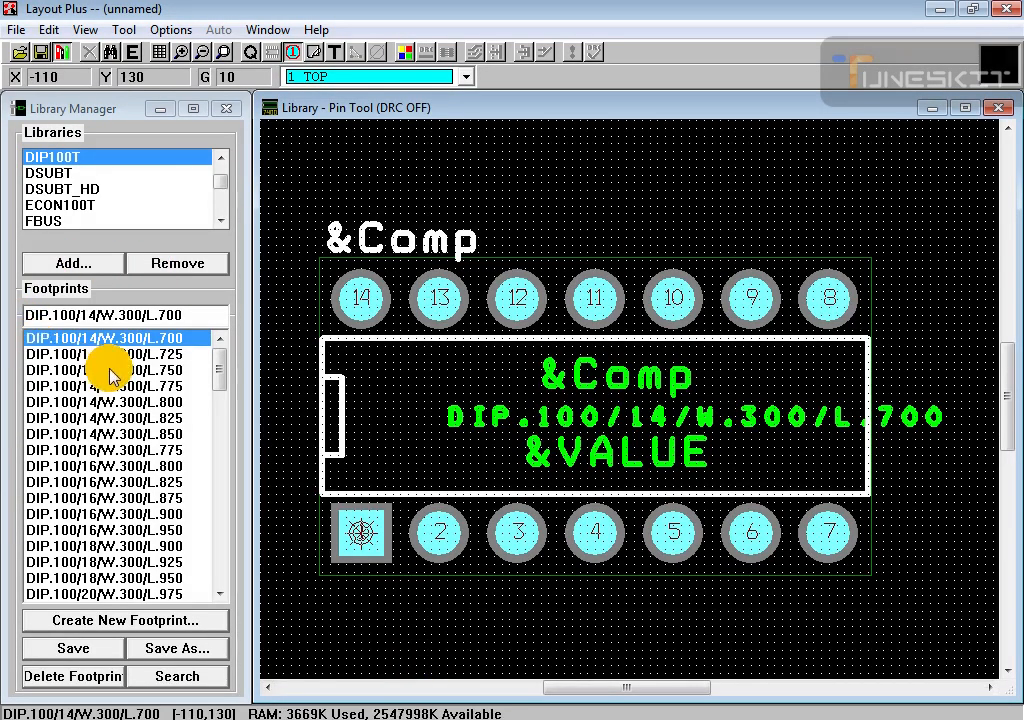
pyautogui.click(167, 355)
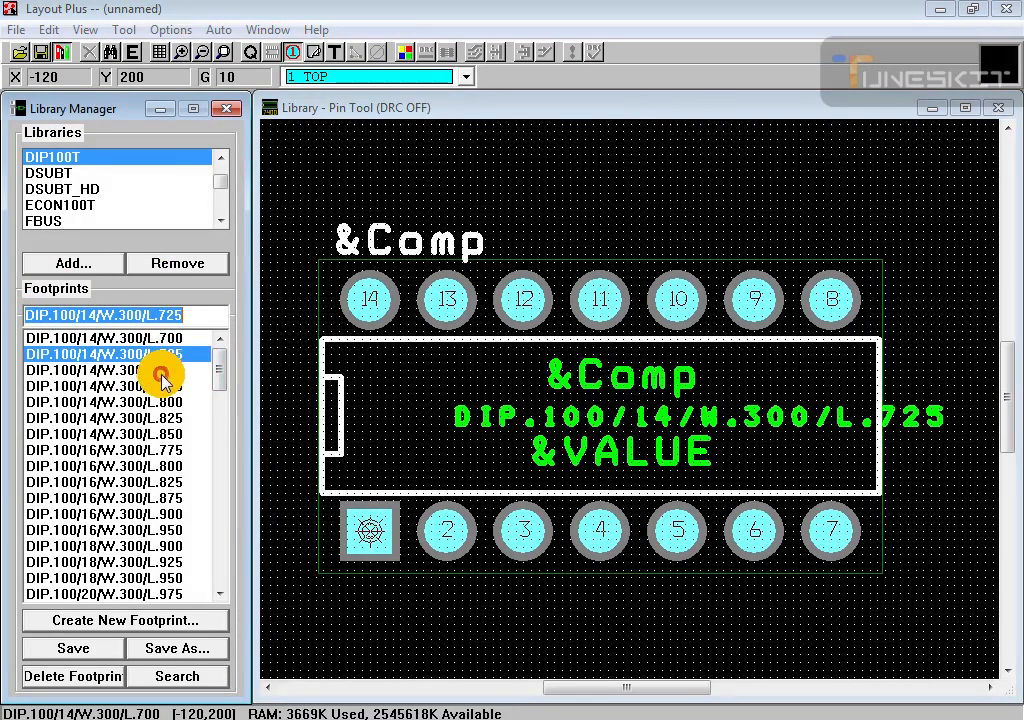
pyautogui.click(158, 371)
pyautogui.click(145, 386)
pyautogui.click(114, 402)
pyautogui.click(110, 418)
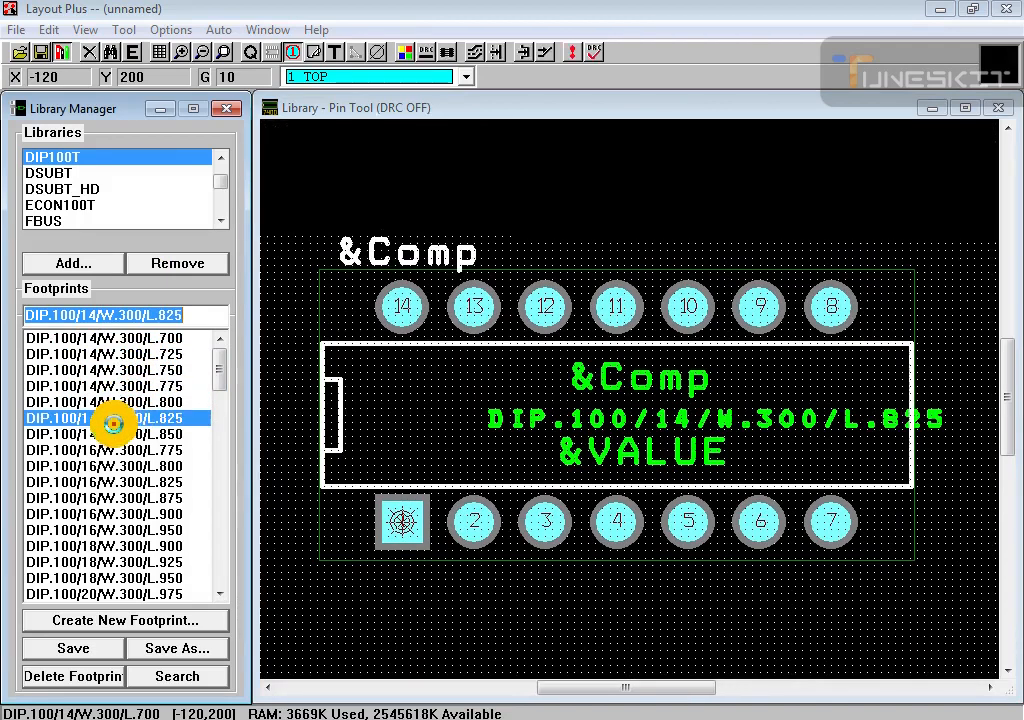
pyautogui.click(109, 434)
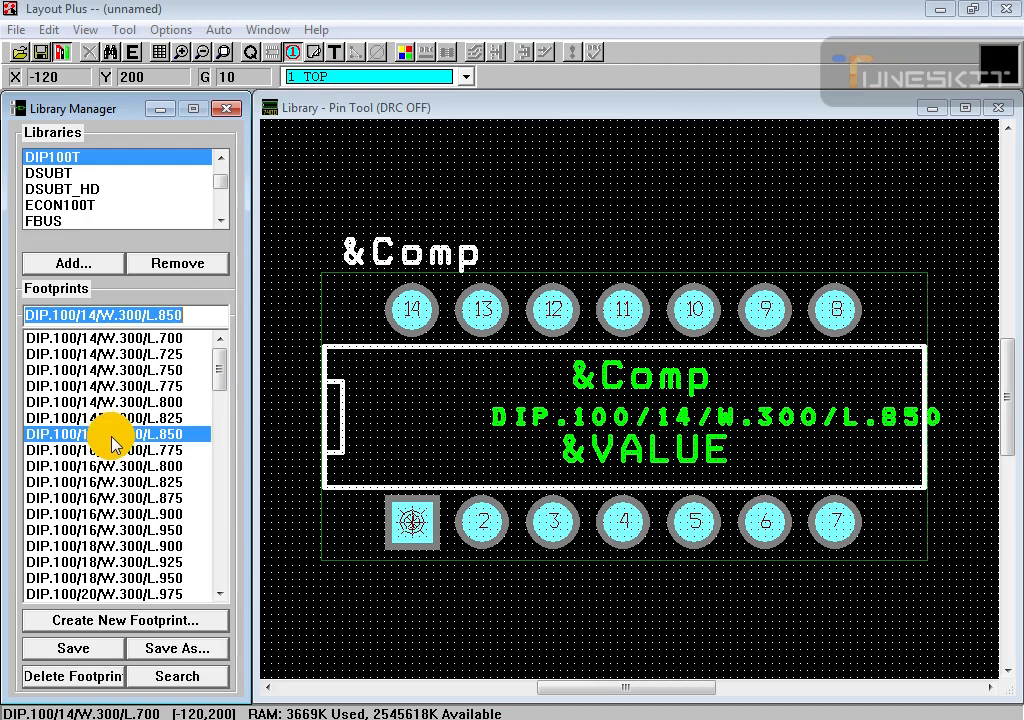
pyautogui.click(297, 571)
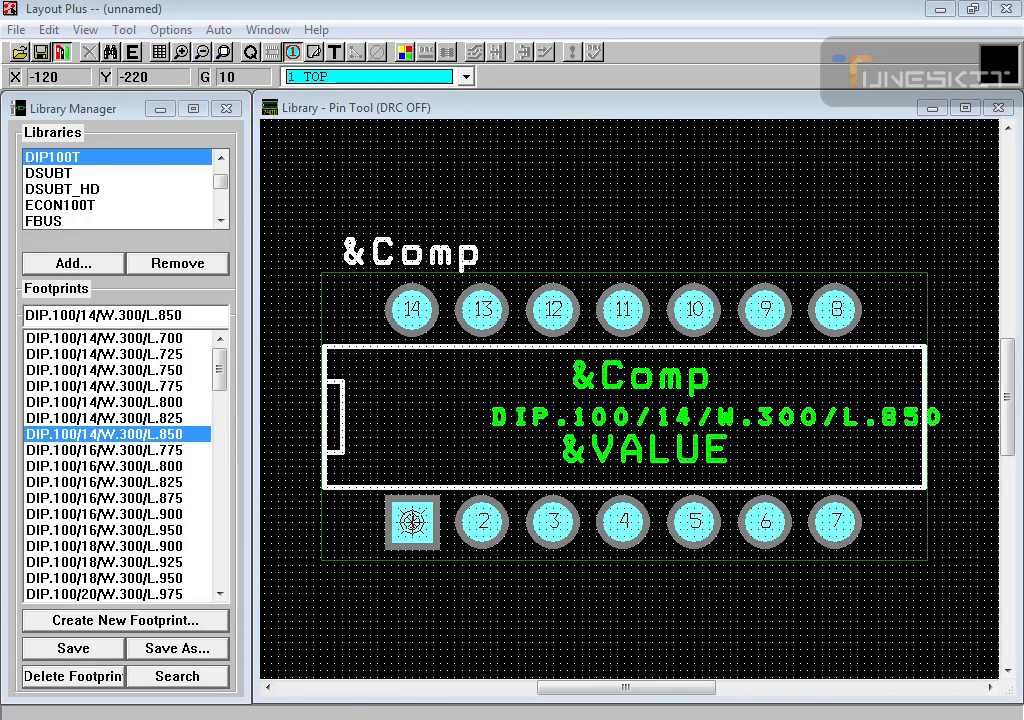
# Step: Switch back to the datasheet and examine the lead pitch and side-view dimensions of the dual-in-line package
pyautogui.hotkey('alt', 'Tab')
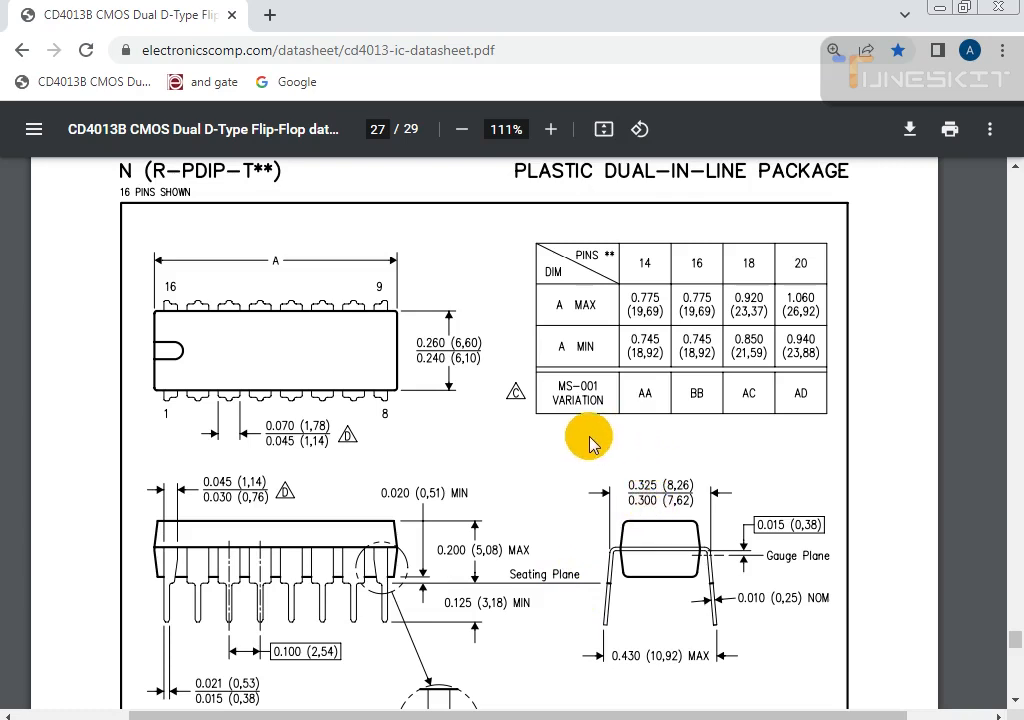
pyautogui.scroll(-2, 590, 441)
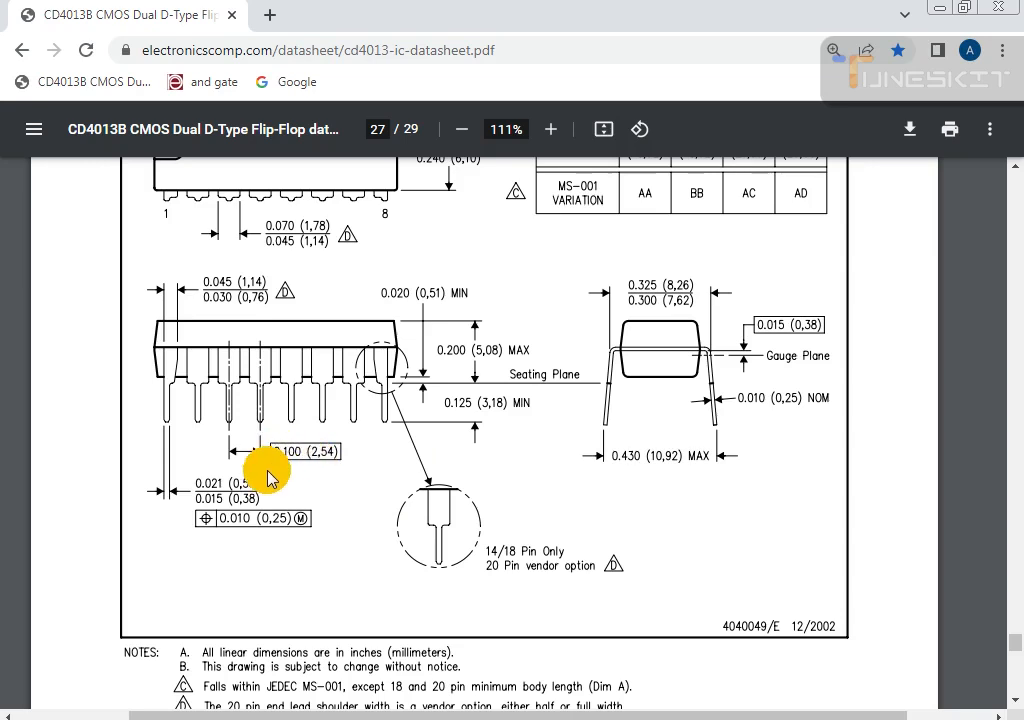
pyautogui.scroll(1, 267, 472)
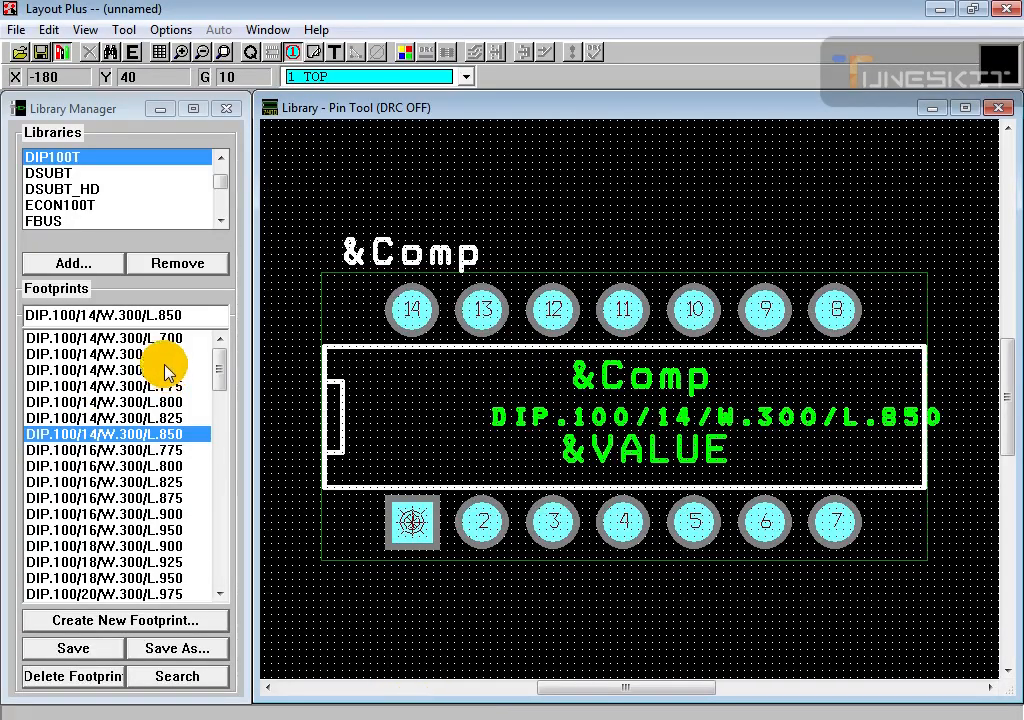
# Step: Display the DIP.100/14/W.300/L.700 footprint in Layout Plus and dimension the spacing between pins 2 and 3
pyautogui.click(107, 340)
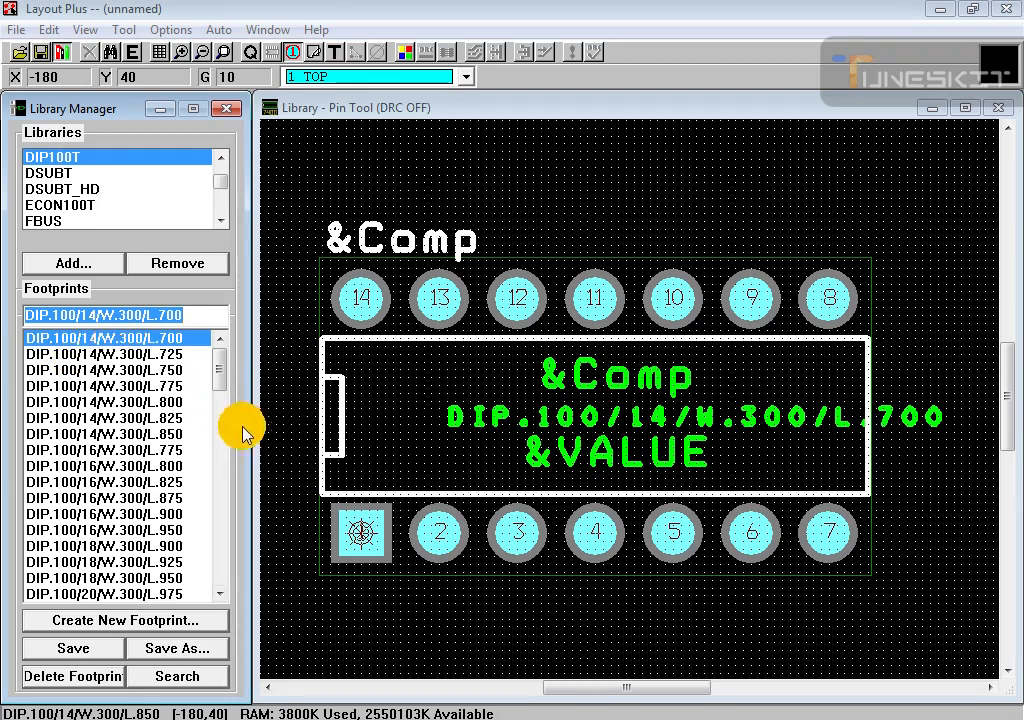
pyautogui.click(354, 539)
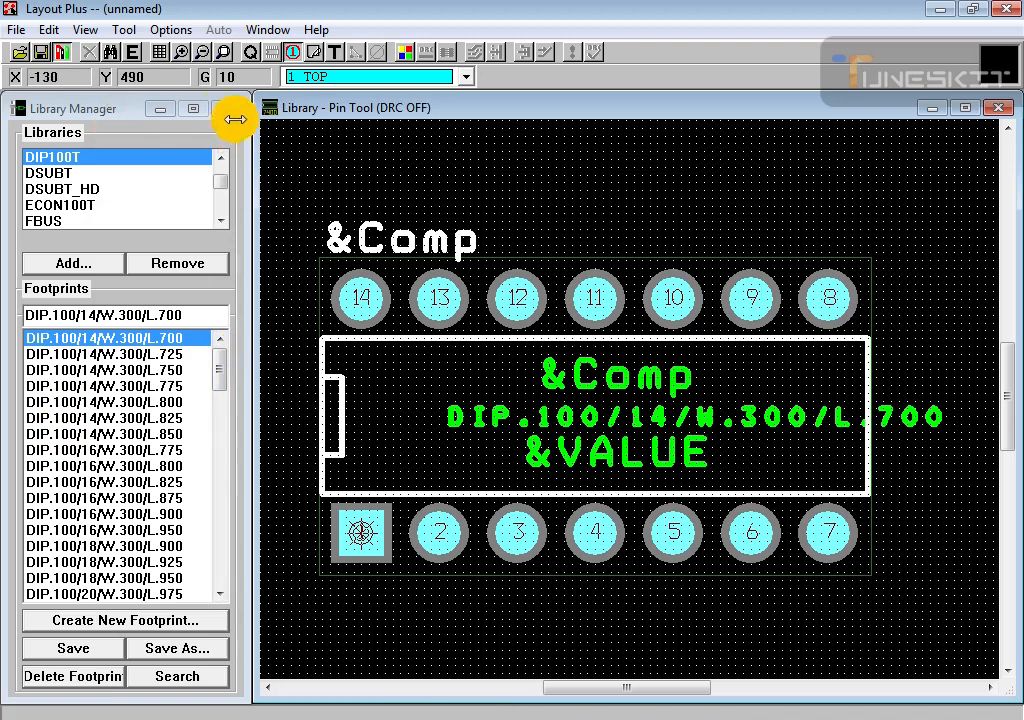
pyautogui.click(126, 30)
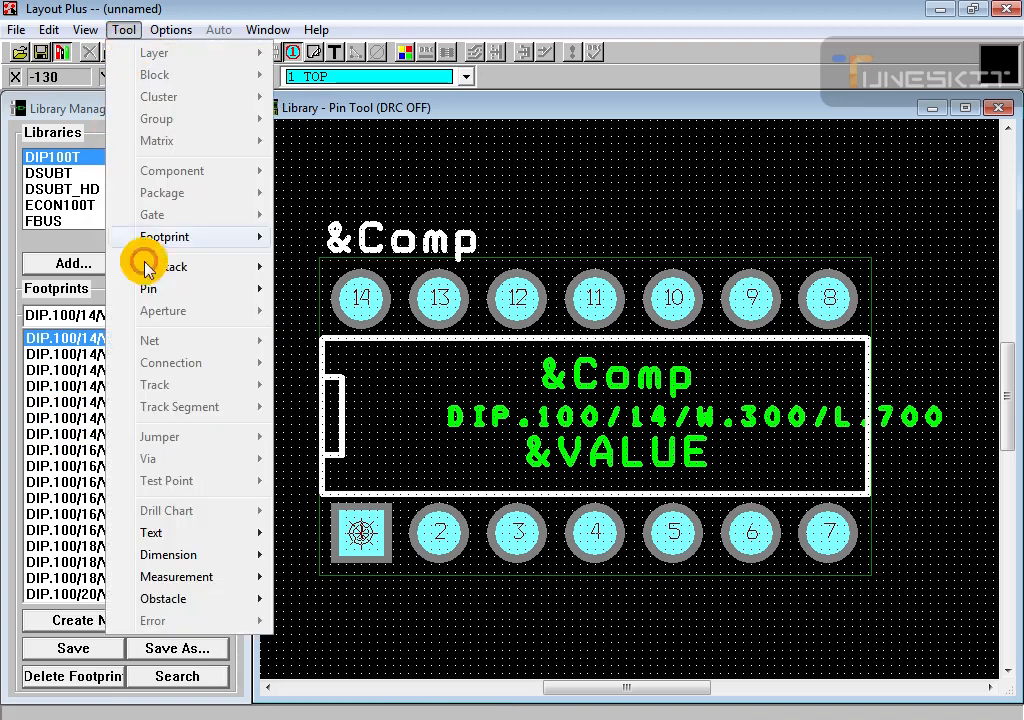
pyautogui.moveTo(268, 556)
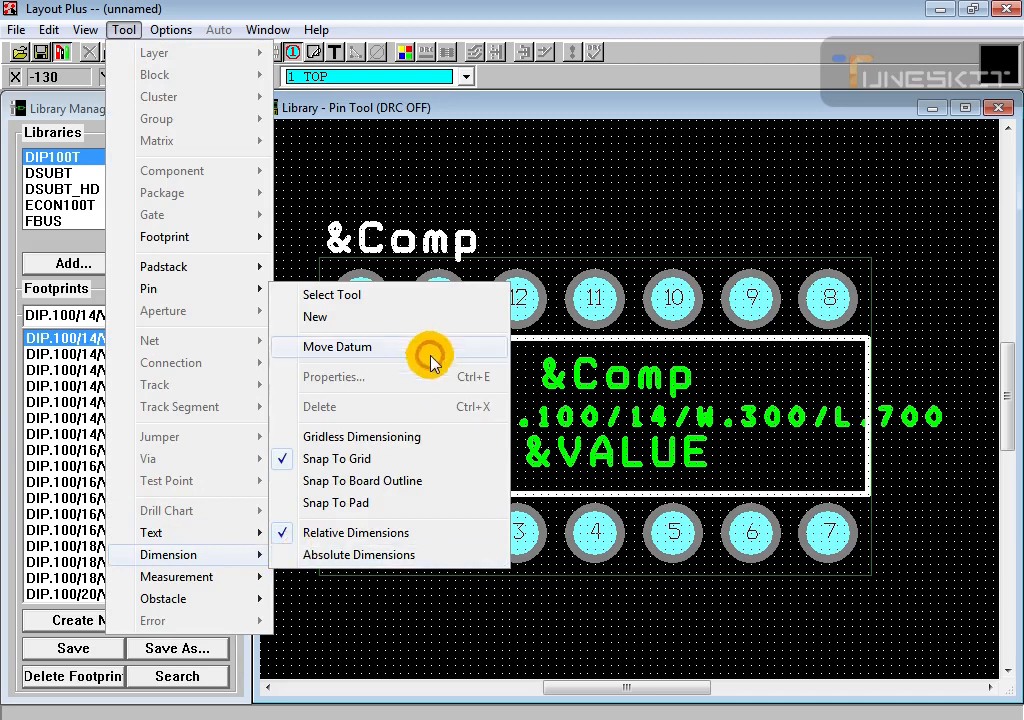
pyautogui.click(391, 300)
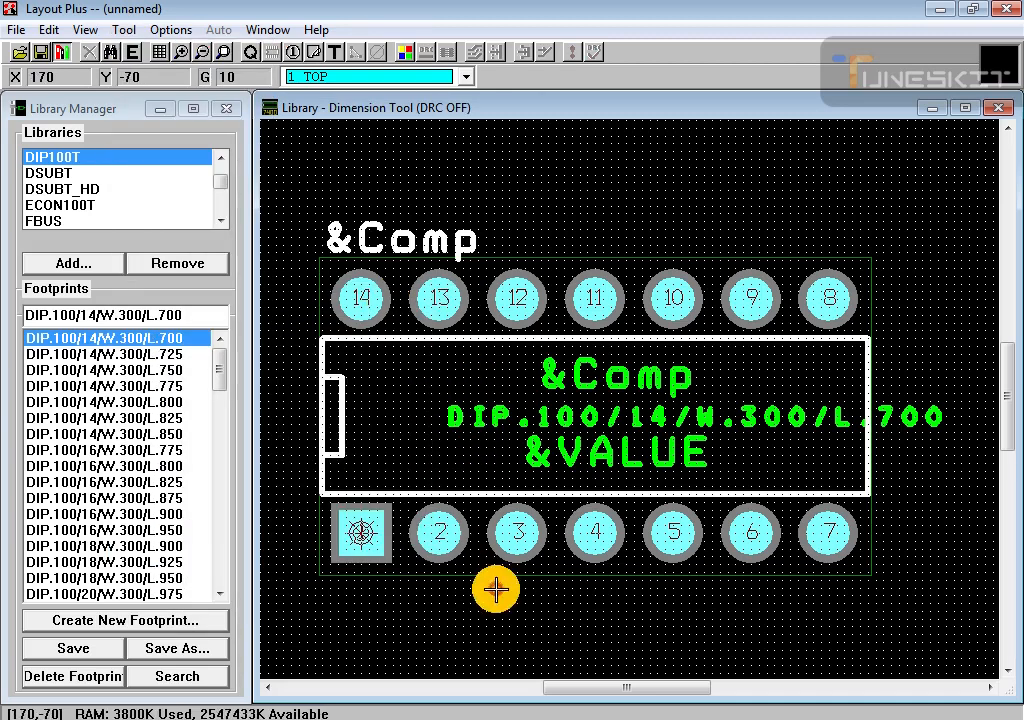
pyautogui.click(437, 532)
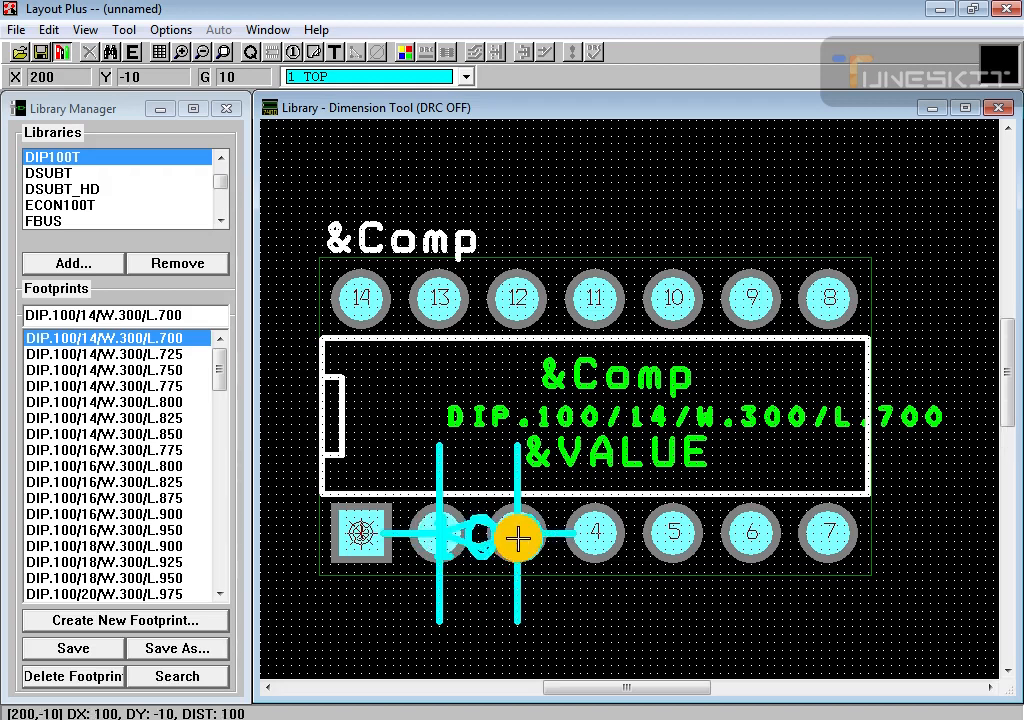
pyautogui.click(517, 566)
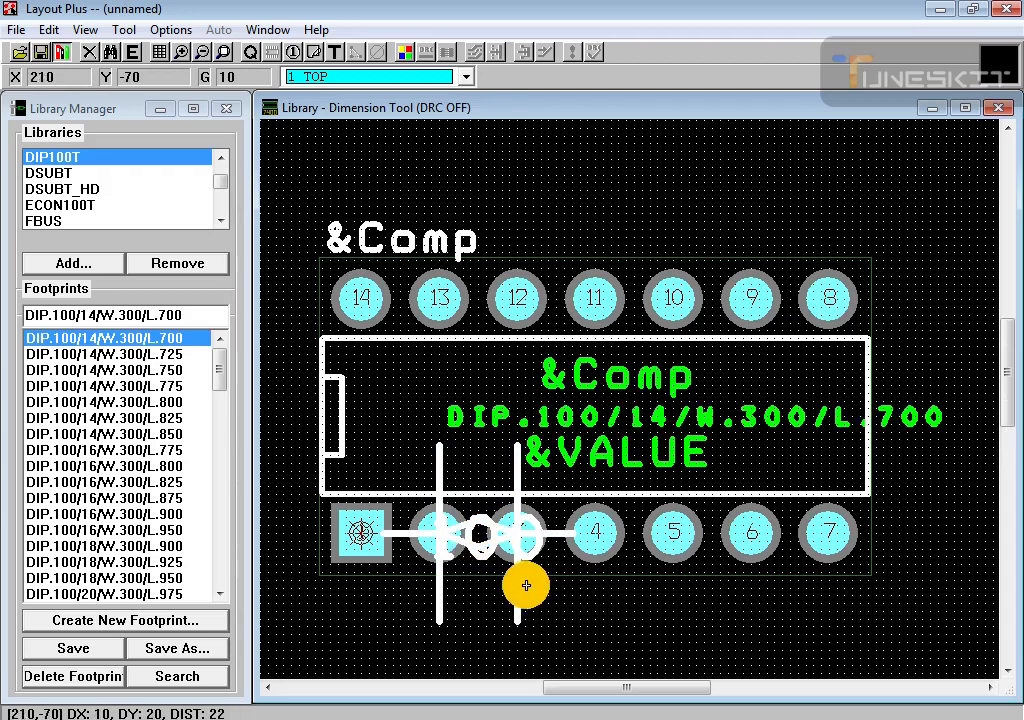
# Step: Select the dimension drawn between pins 2 and 3 and delete it from the footprint
pyautogui.press('Escape')
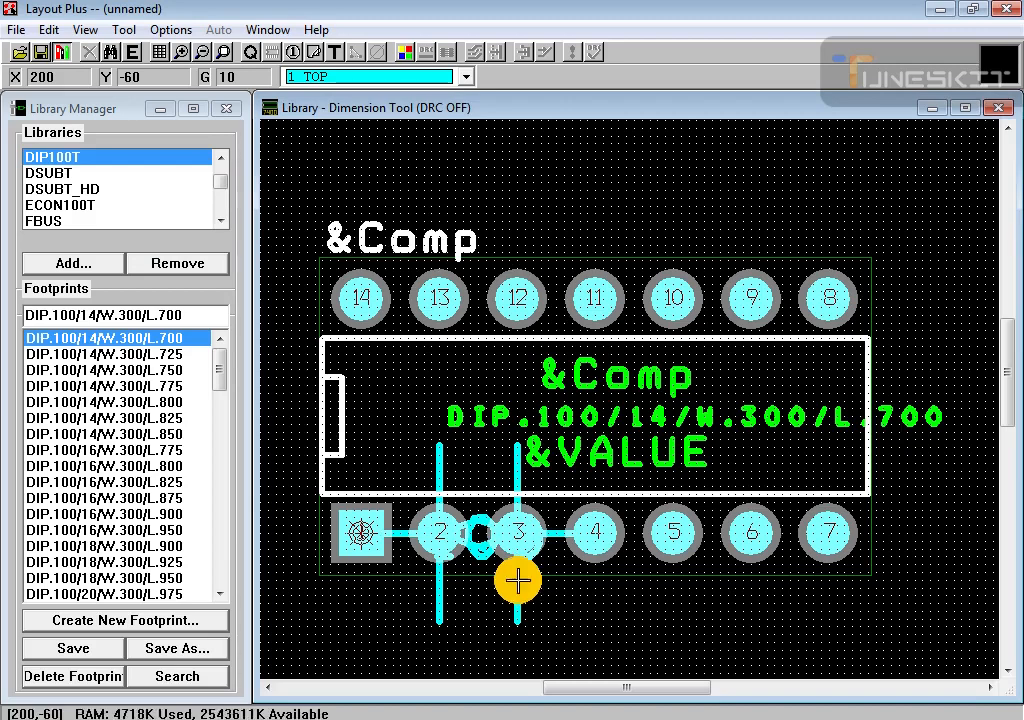
pyautogui.click(520, 579)
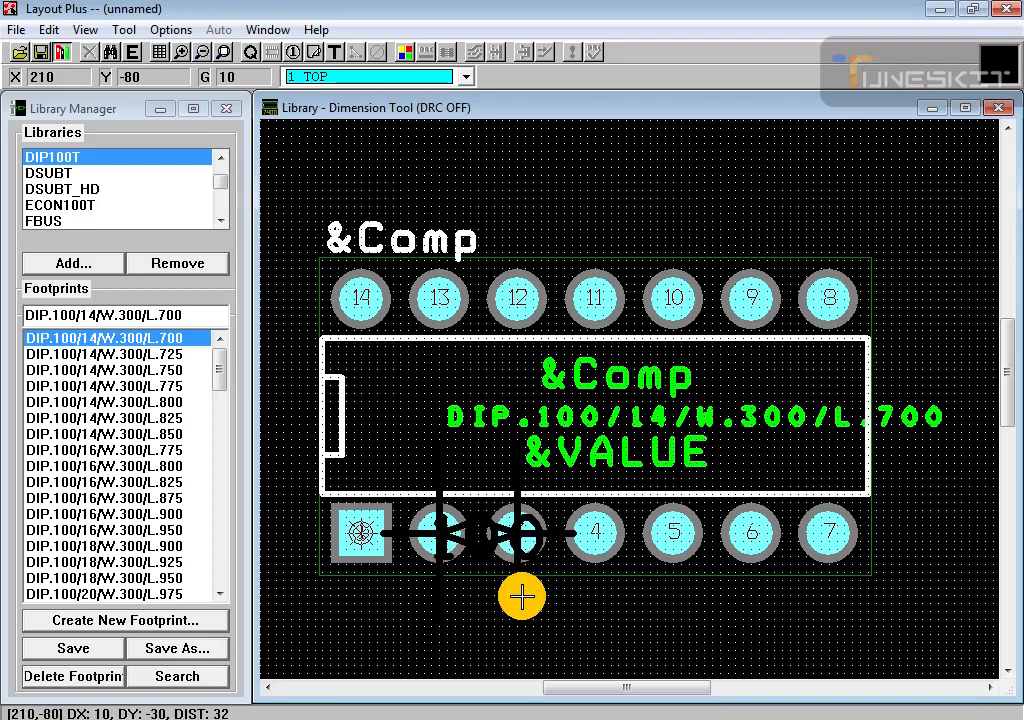
pyautogui.click(519, 604)
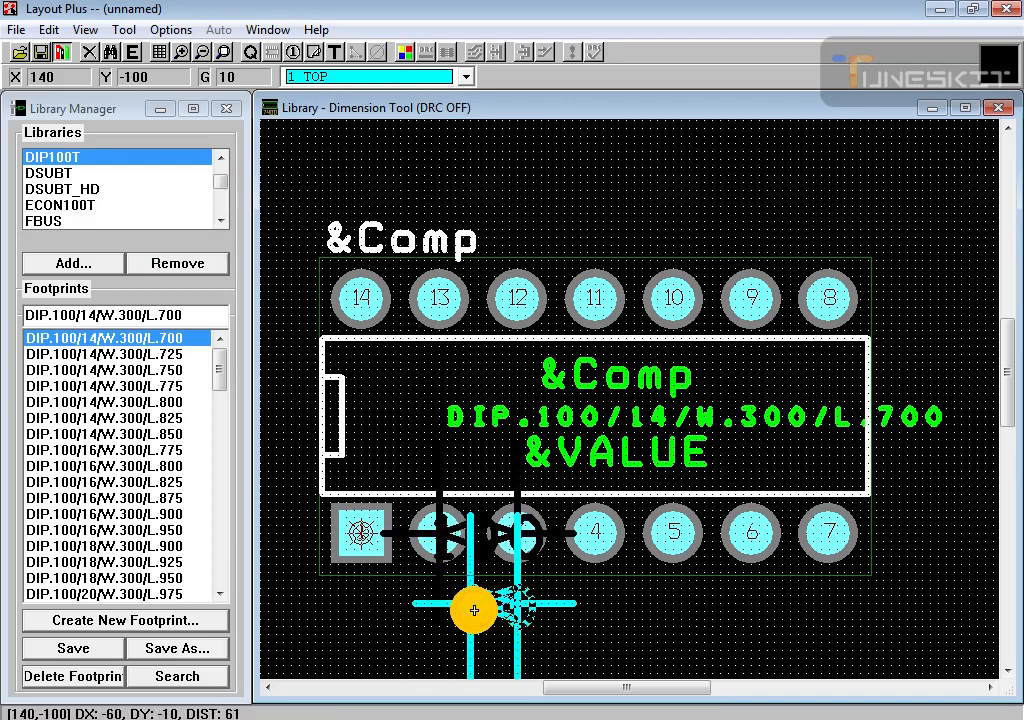
pyautogui.press('Delete')
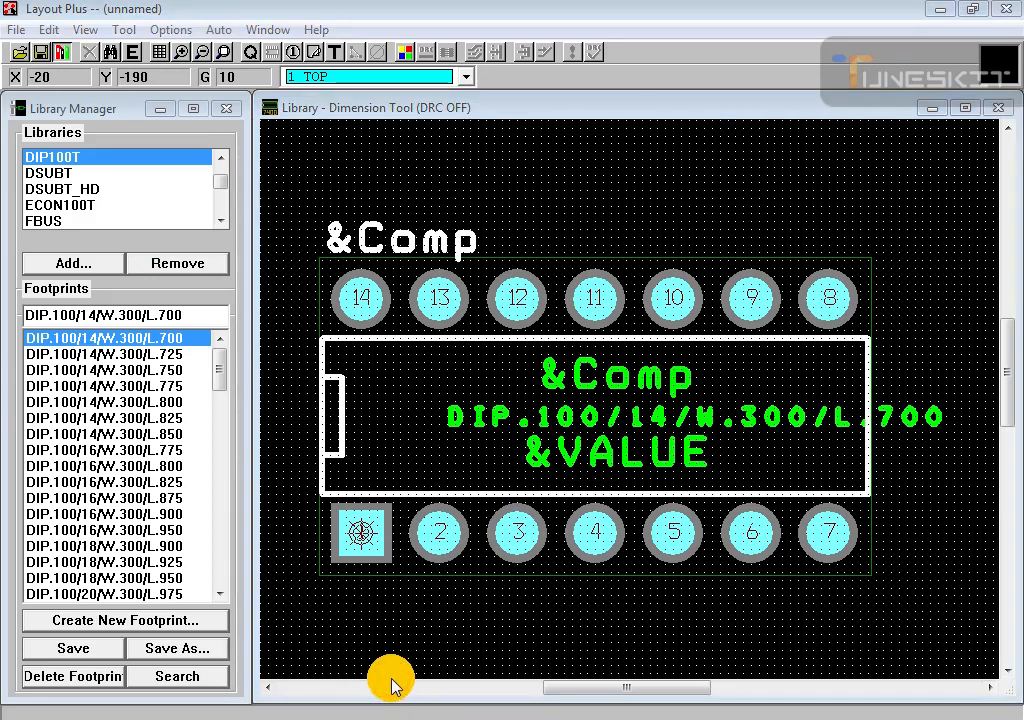
# Step: Switch to the datasheet and examine the width between lead rows in the package's end view
pyautogui.click(700, 716)
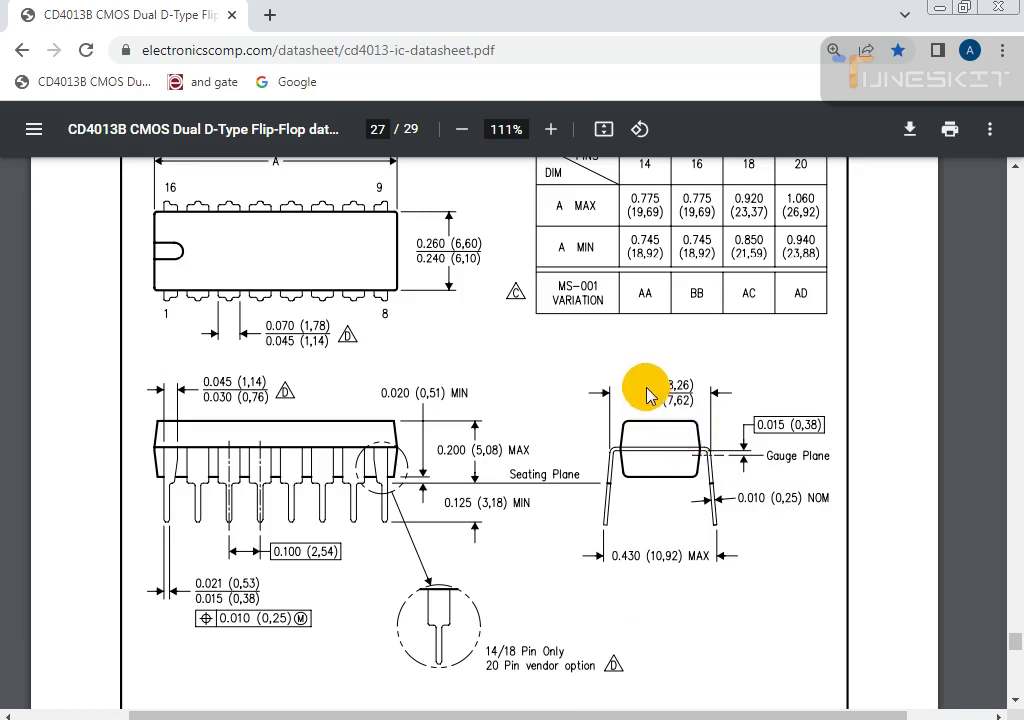
pyautogui.click(666, 414)
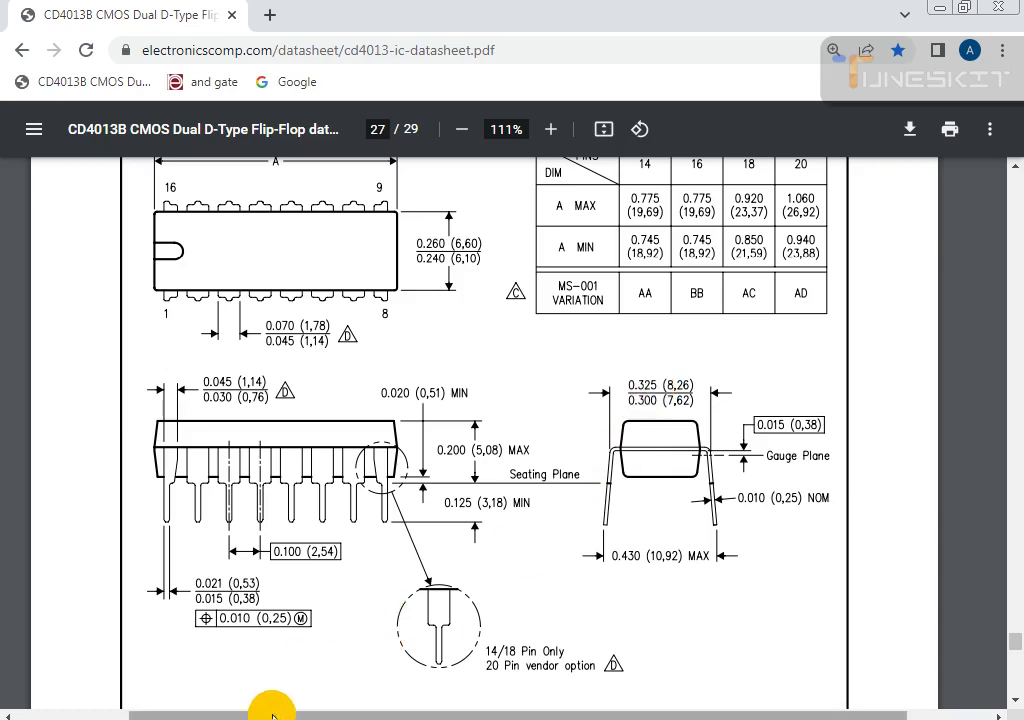
# Step: Switch to Layout Plus, measure the row spacing between pins 1 and 14 with a dimension, and delete that dimension from the footprint
pyautogui.hotkey('alt', 'Tab')
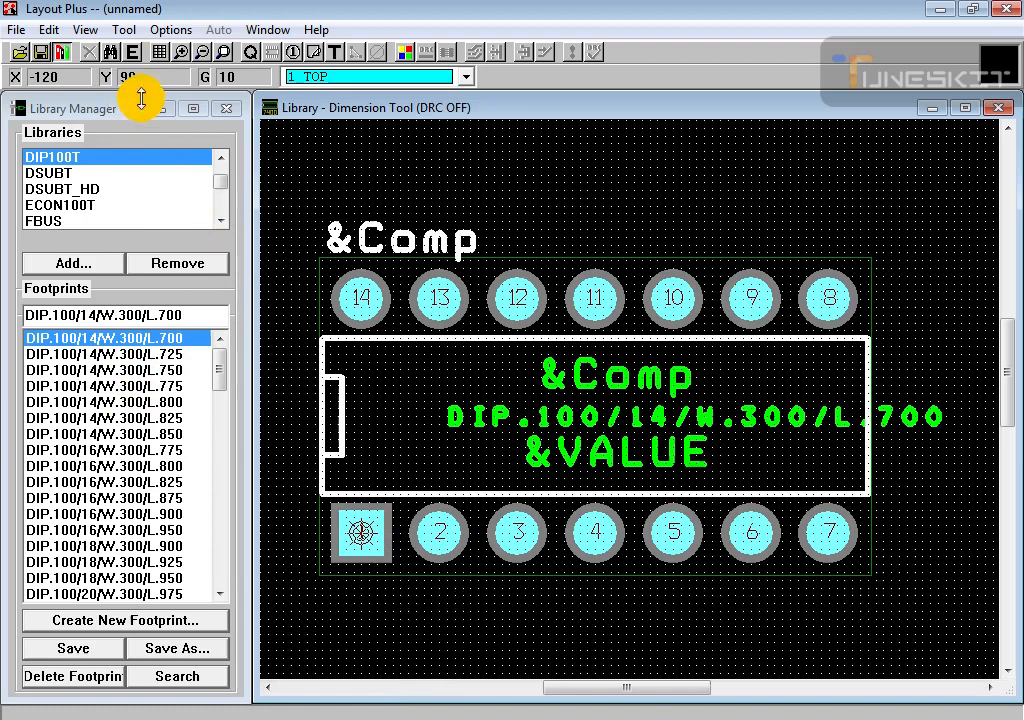
pyautogui.click(124, 29)
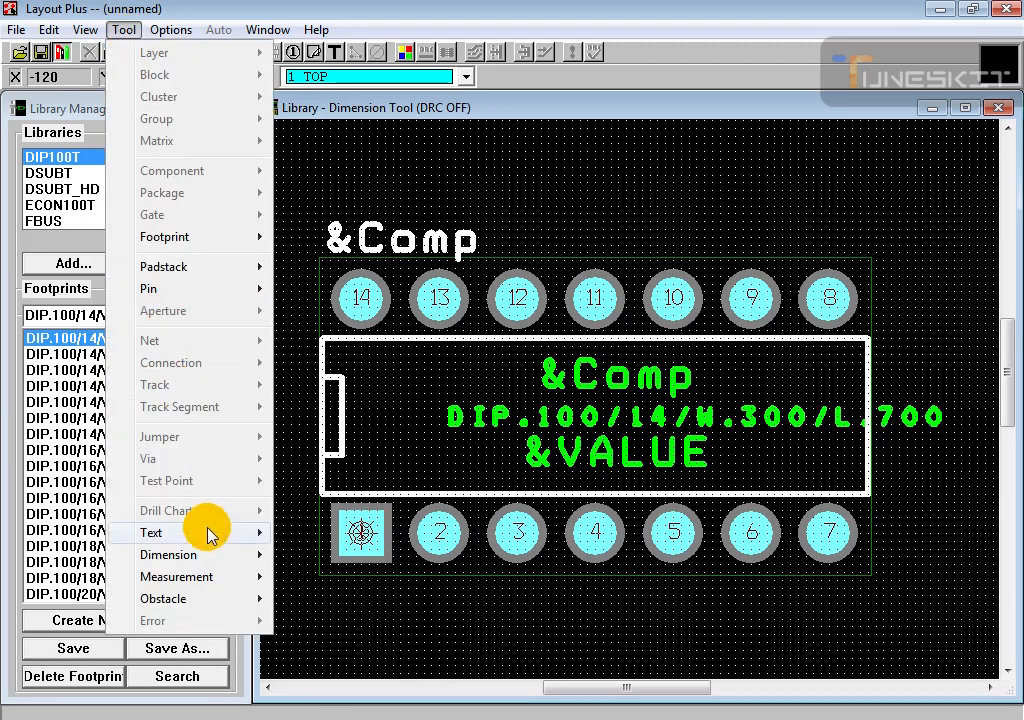
pyautogui.moveTo(206, 554)
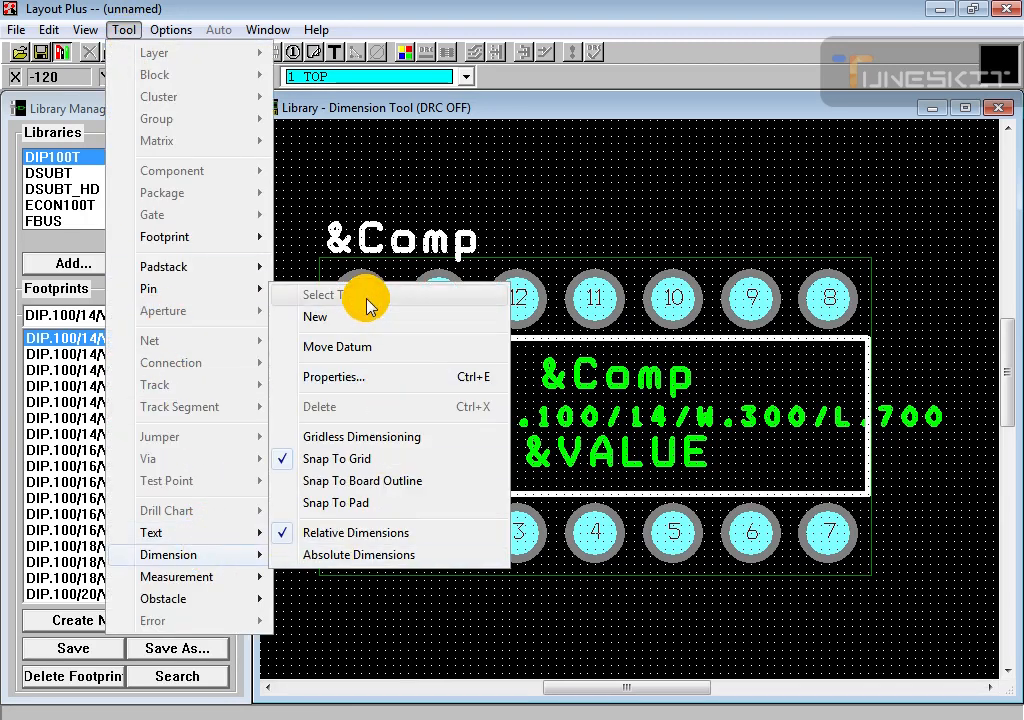
pyautogui.click(491, 588)
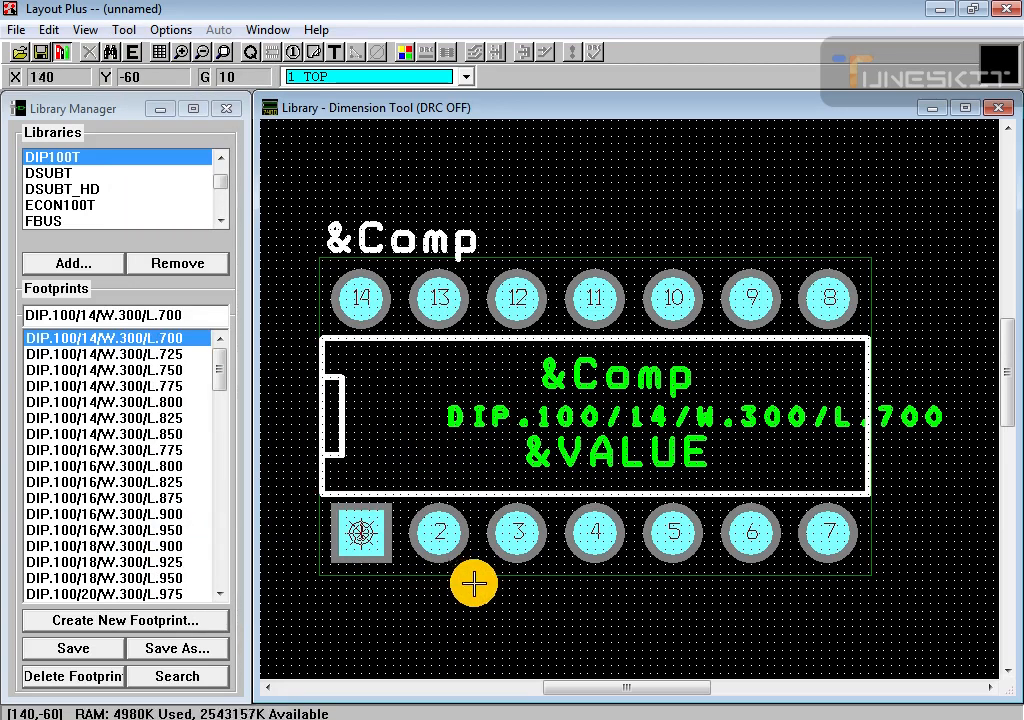
pyautogui.click(362, 537)
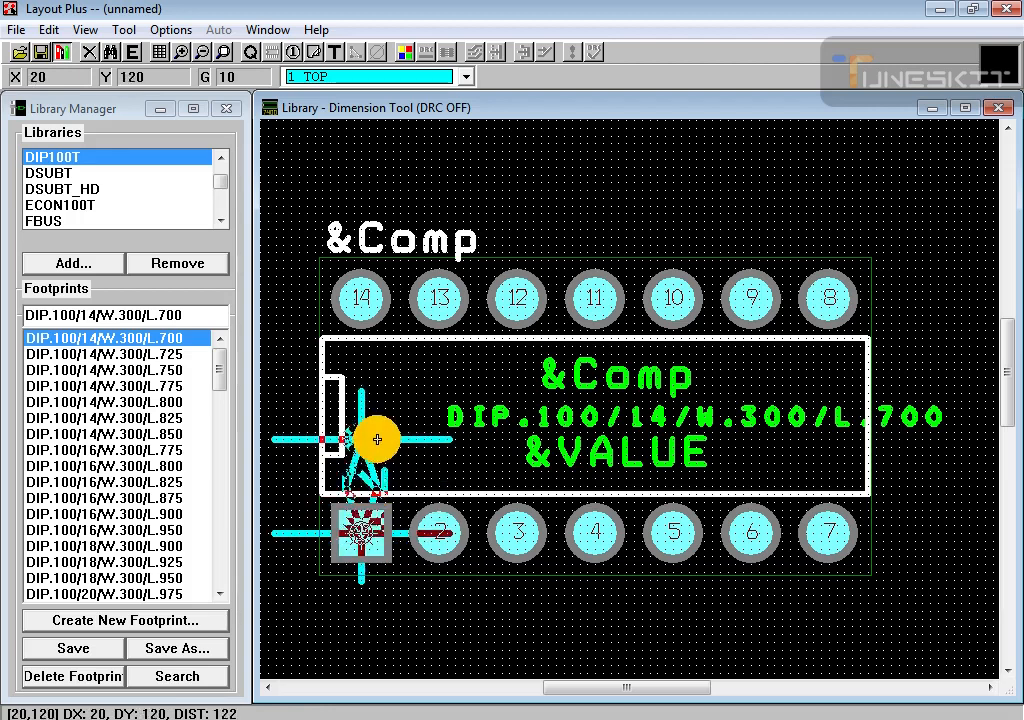
pyautogui.click(362, 300)
pyautogui.click(370, 433)
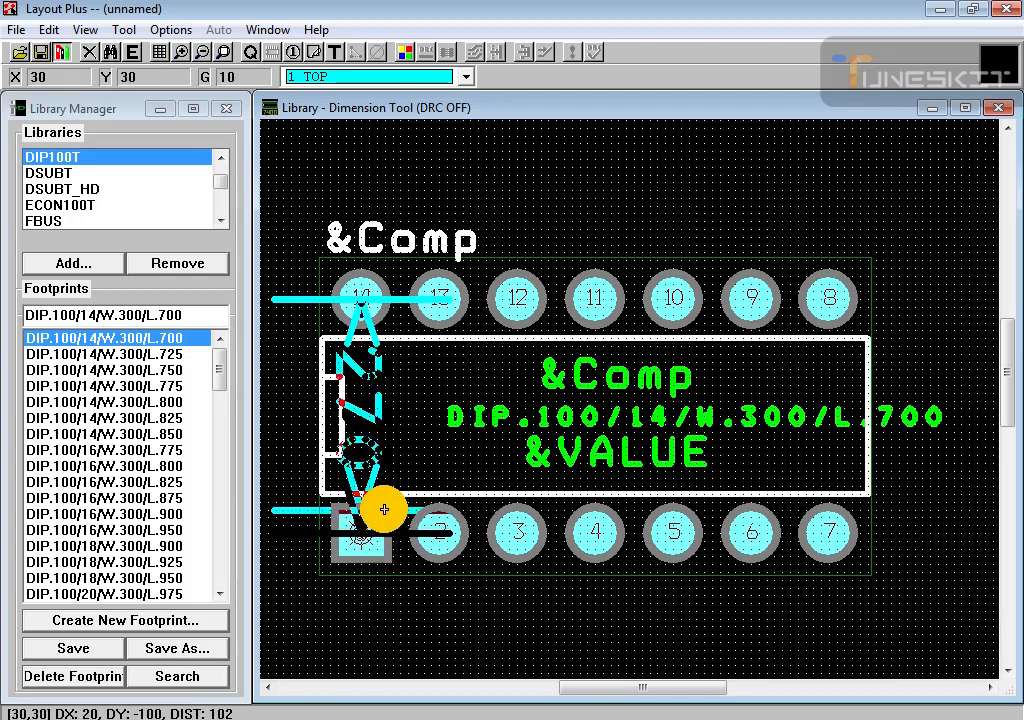
pyautogui.click(384, 510)
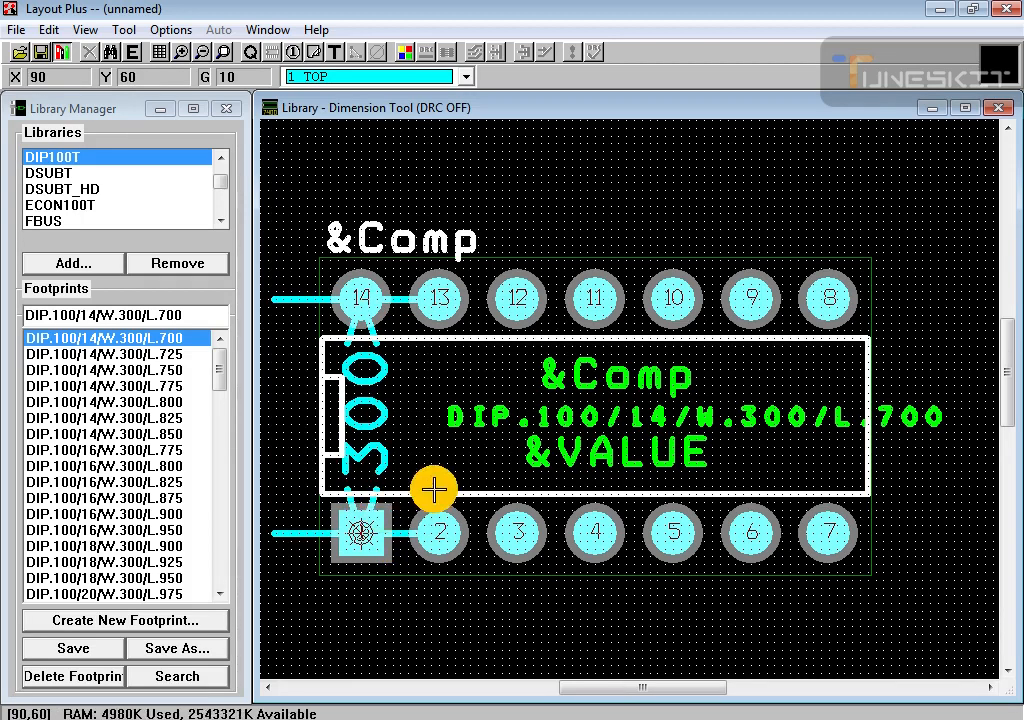
pyautogui.click(381, 397)
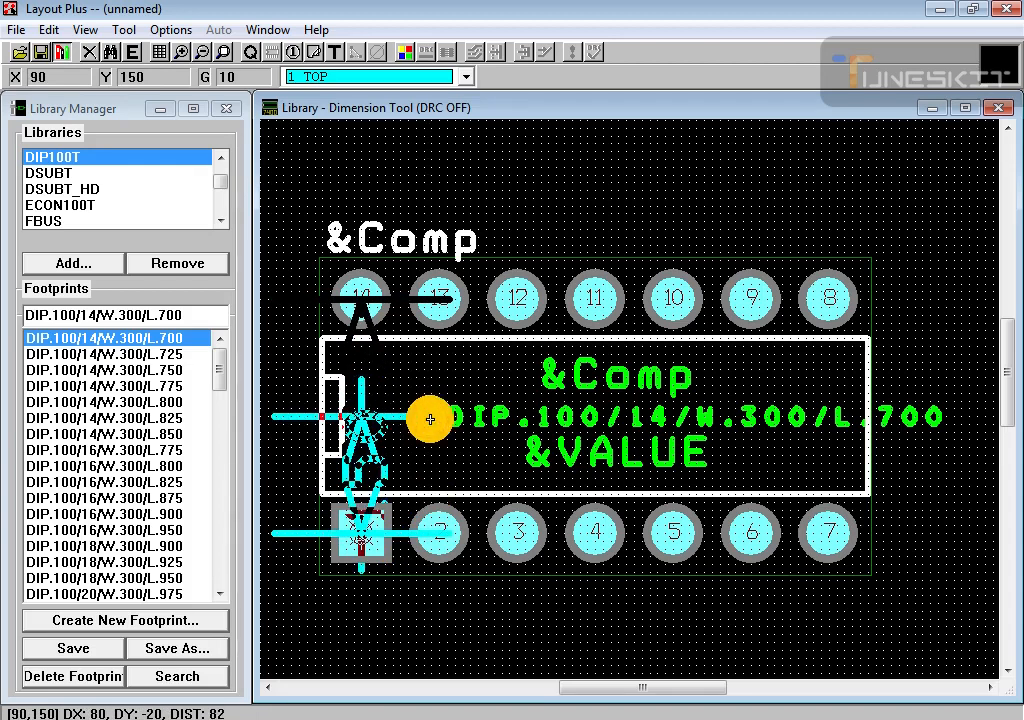
pyautogui.press('Escape')
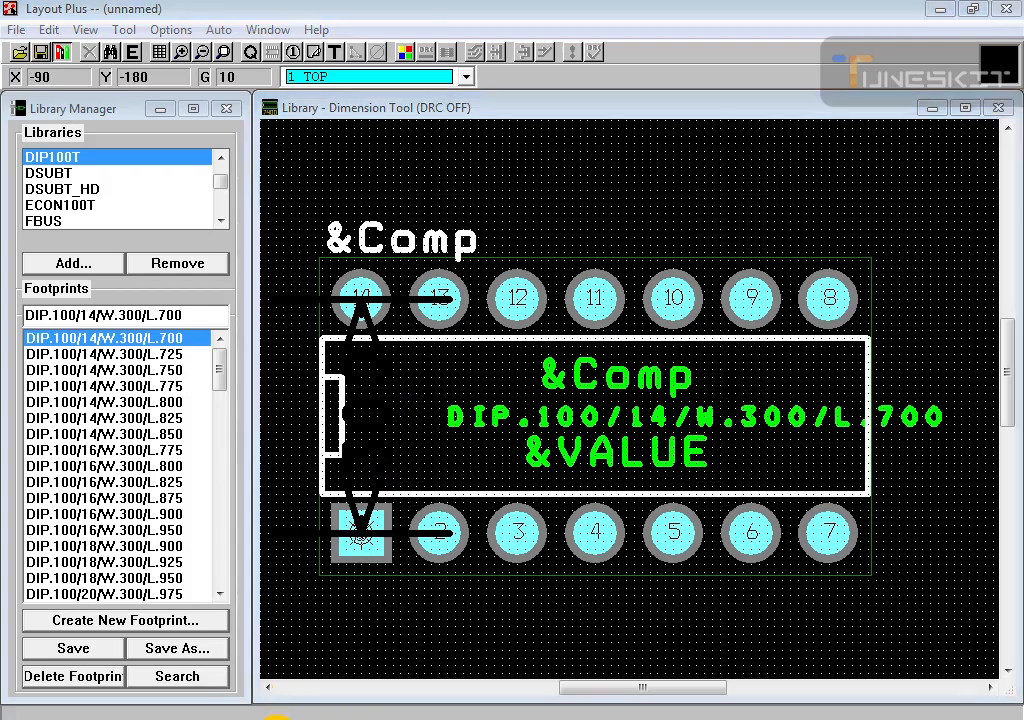
# Step: Check the lead width in the datasheet's side view and open the padstack listing for pin 14 in Layout Plus
pyautogui.click(275, 716)
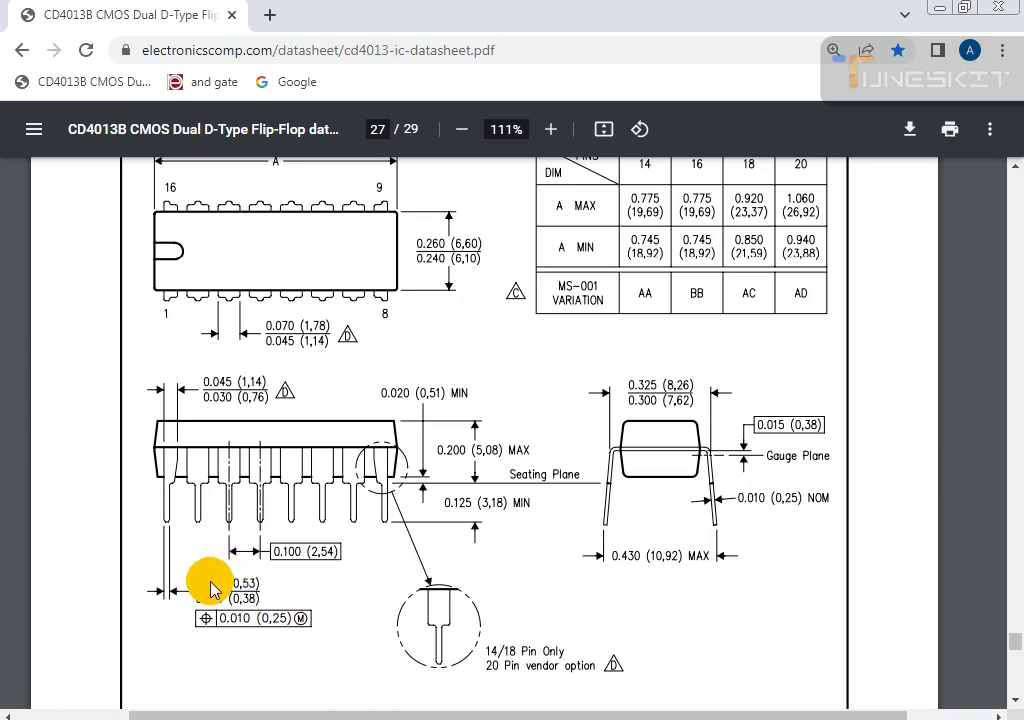
pyautogui.click(381, 708)
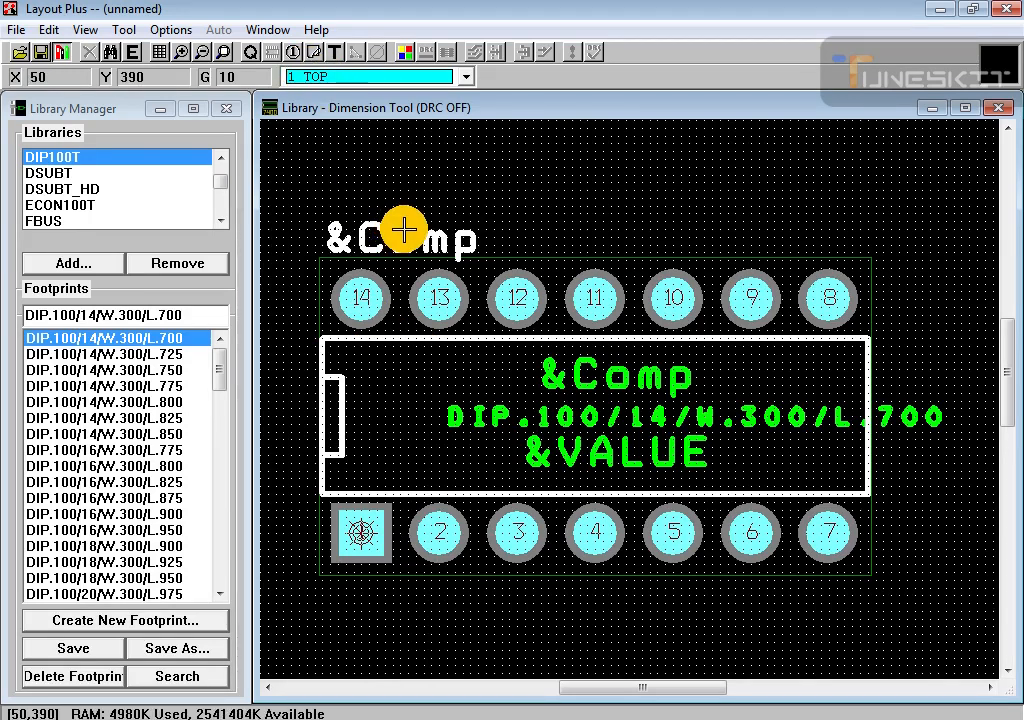
pyautogui.click(293, 52)
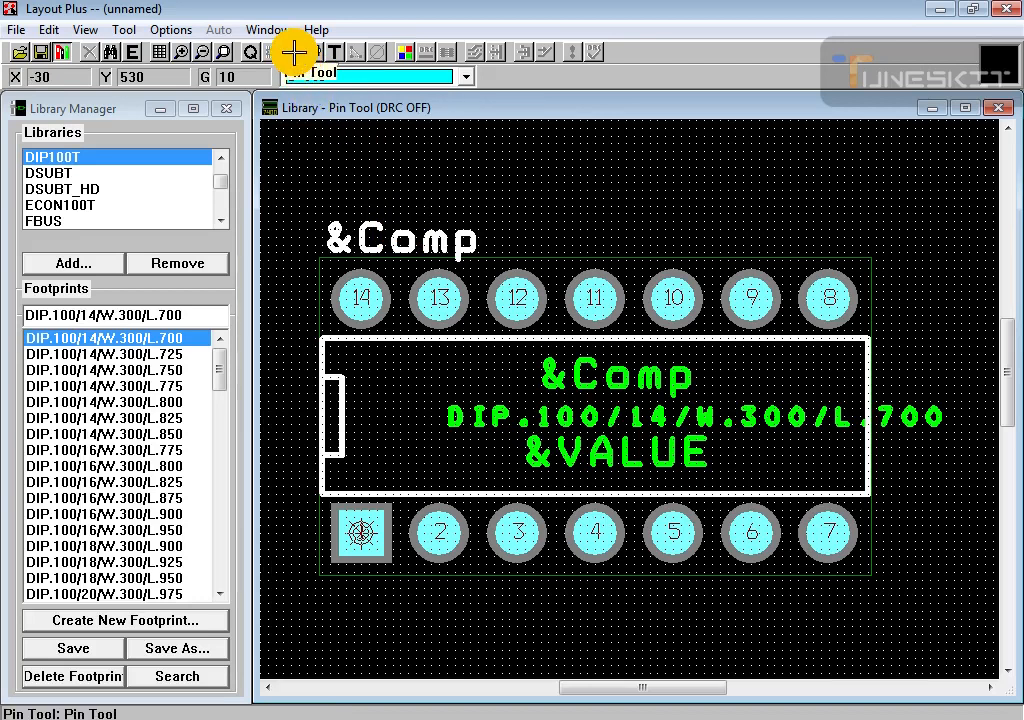
pyautogui.click(367, 299)
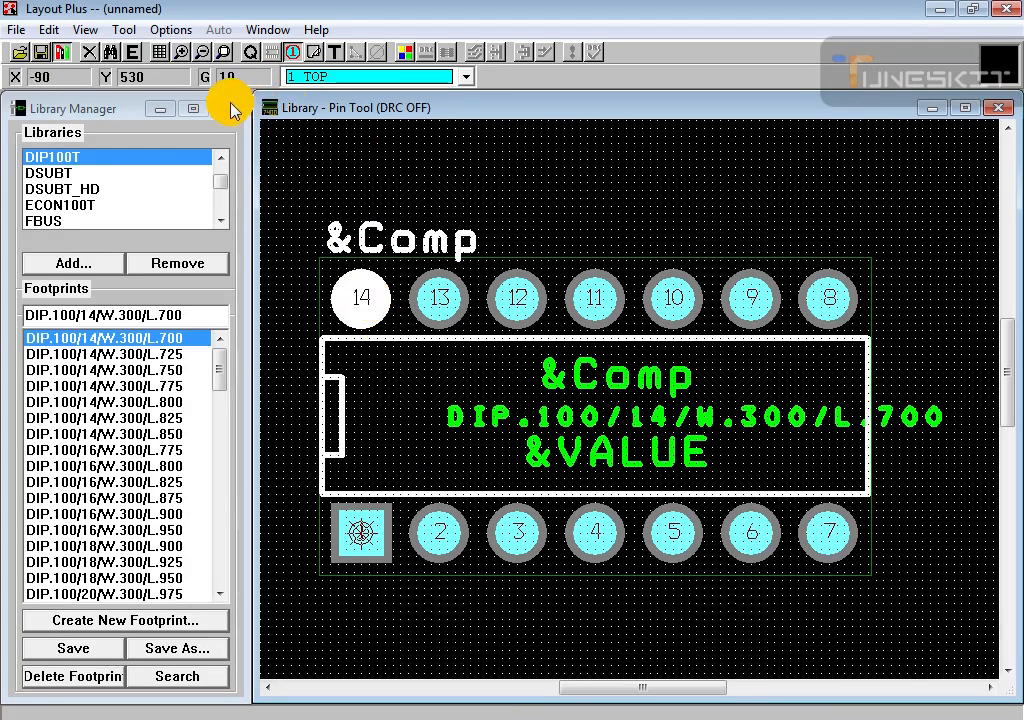
pyautogui.click(162, 54)
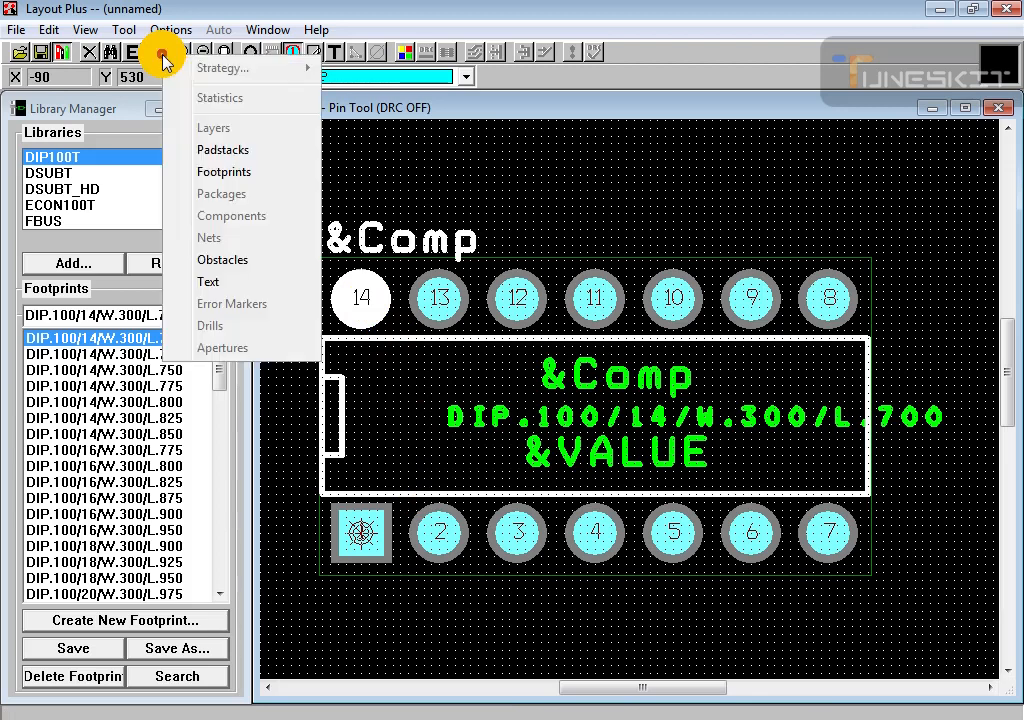
pyautogui.click(232, 157)
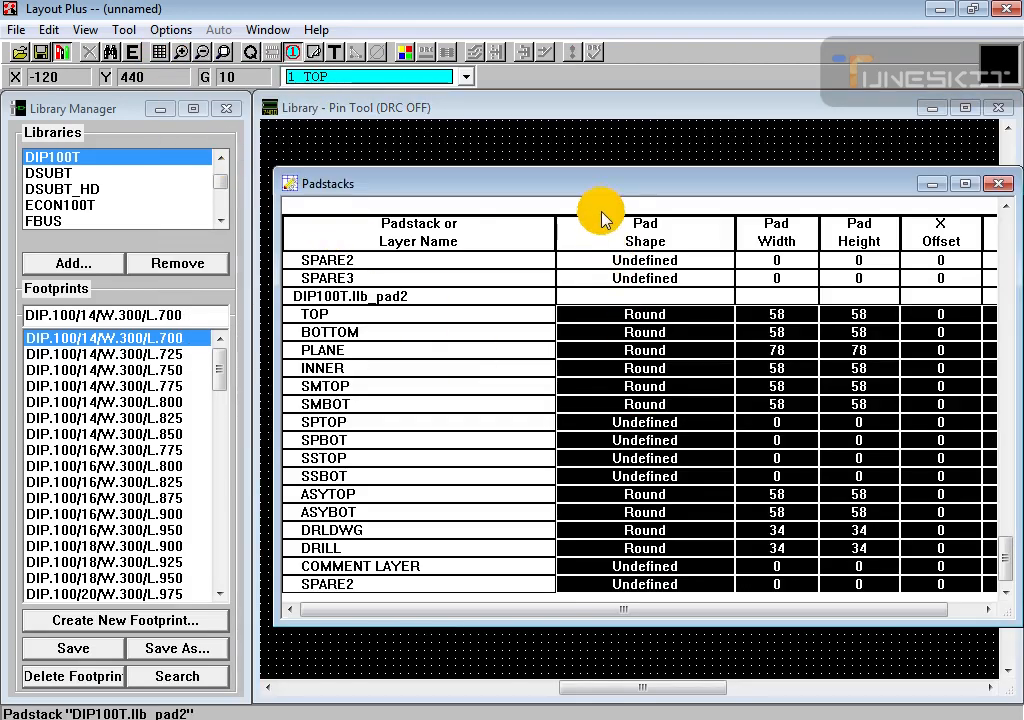
# Step: Examine the DRILL layer's pad shape, width and height in padstack DIP100T.llb_pad2, and close the padstack listing
pyautogui.moveTo(604, 200); pyautogui.dragTo(580, 153)
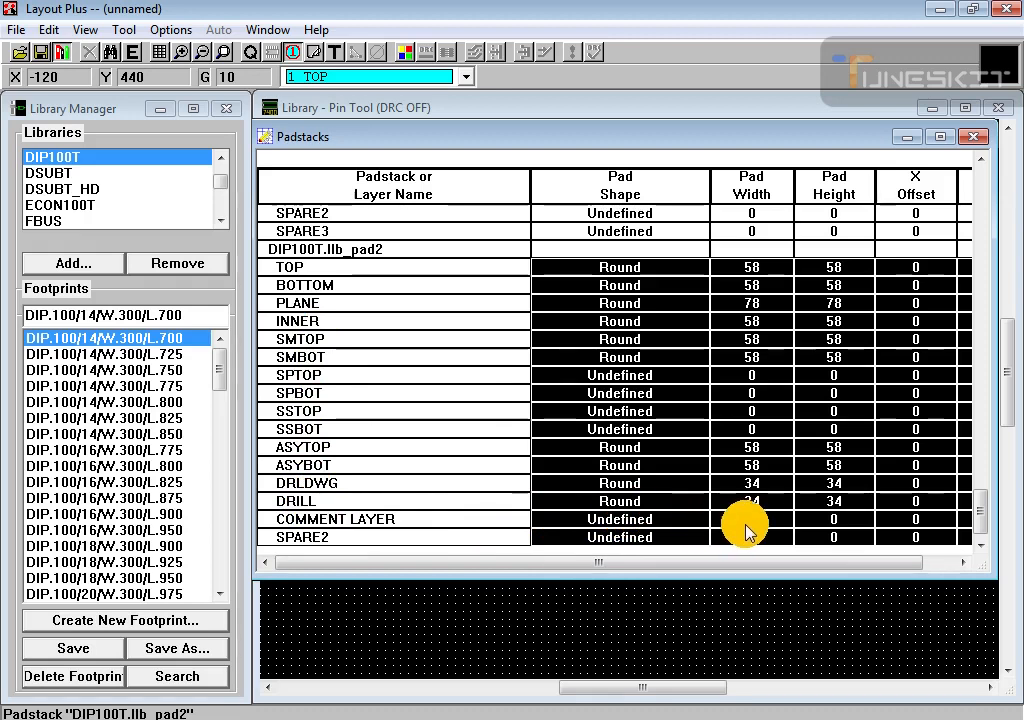
pyautogui.click(776, 508)
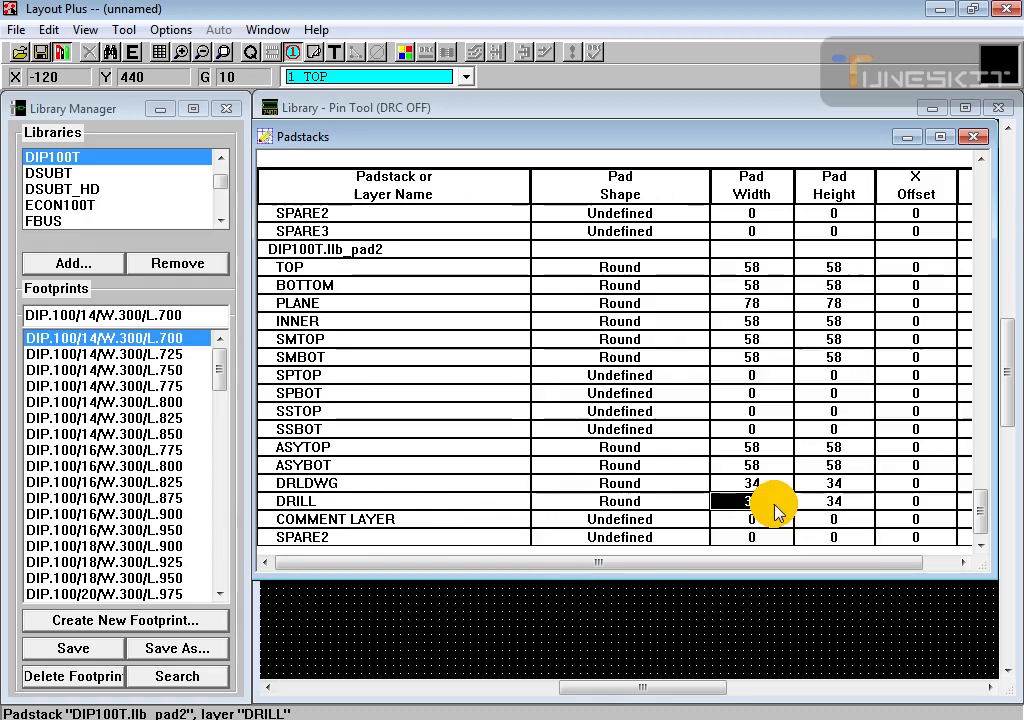
pyautogui.click(816, 506)
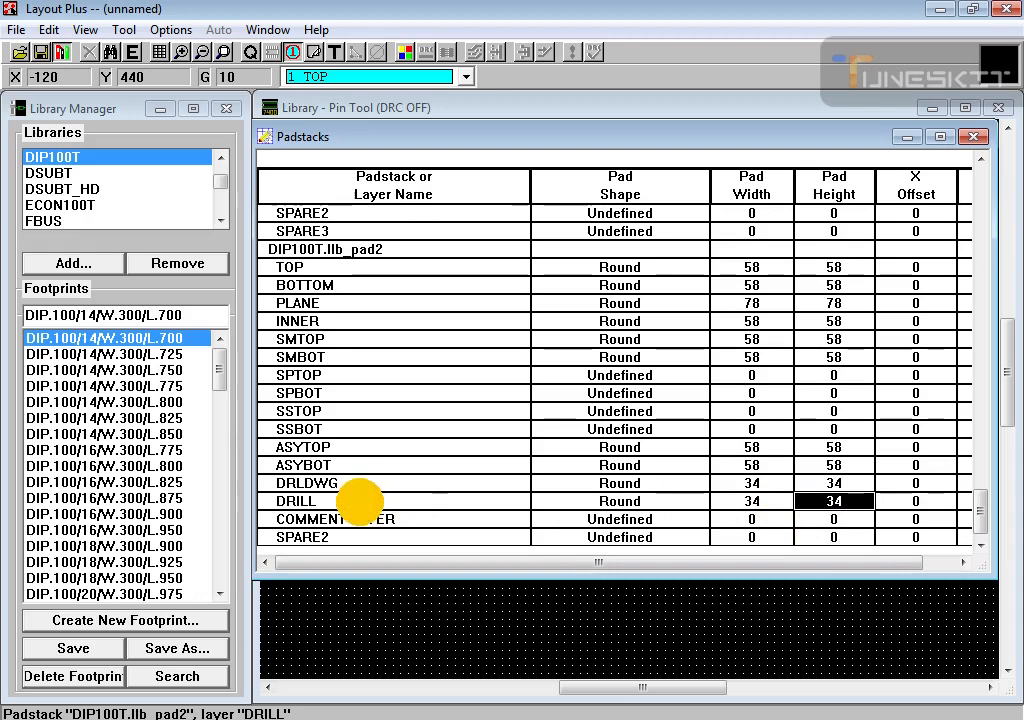
pyautogui.click(372, 499)
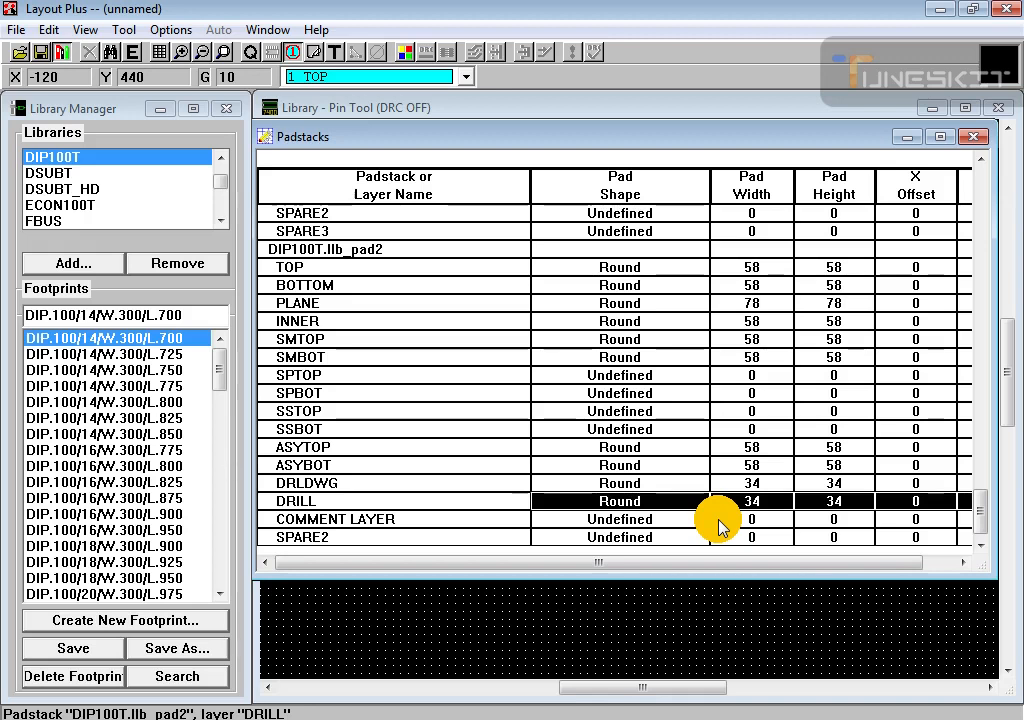
pyautogui.click(970, 144)
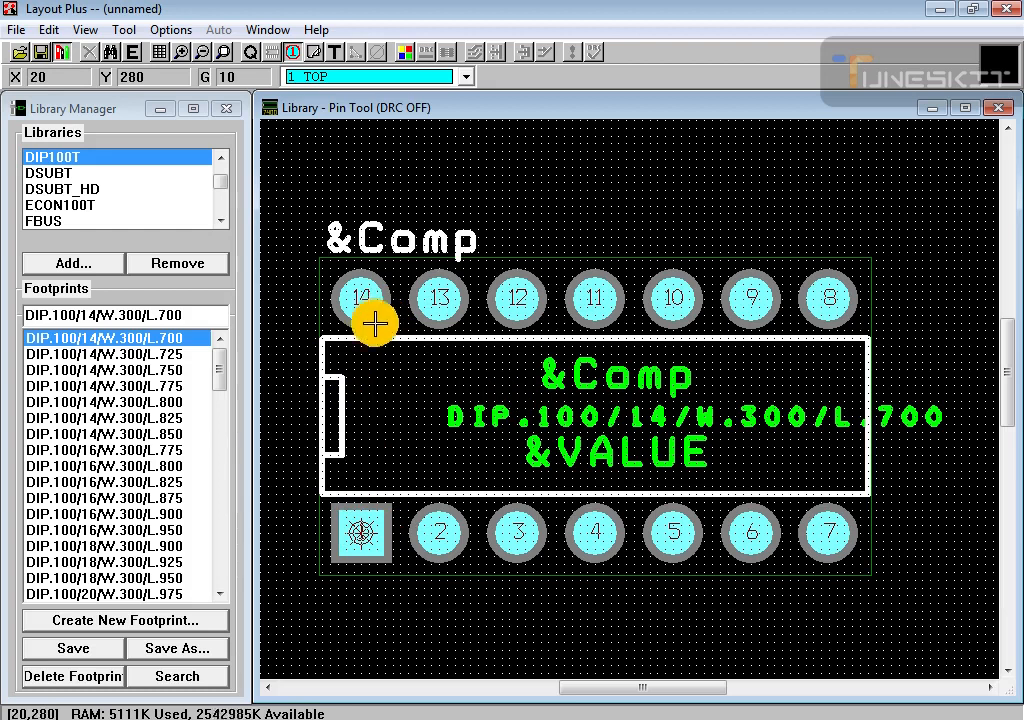
pyautogui.click(199, 319)
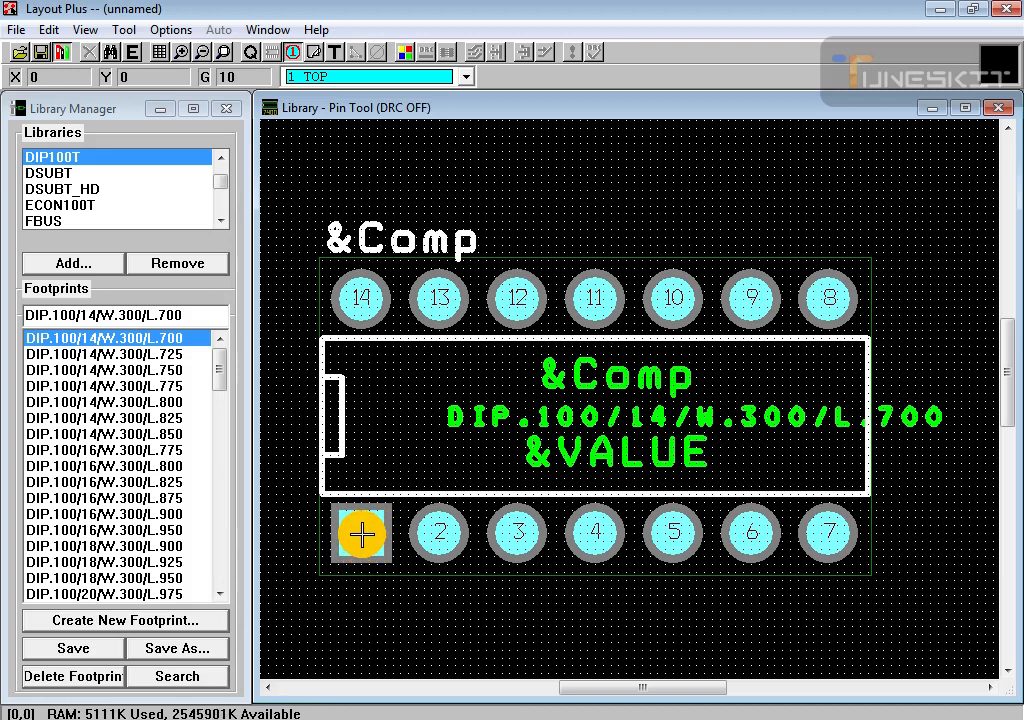
pyautogui.click(362, 535)
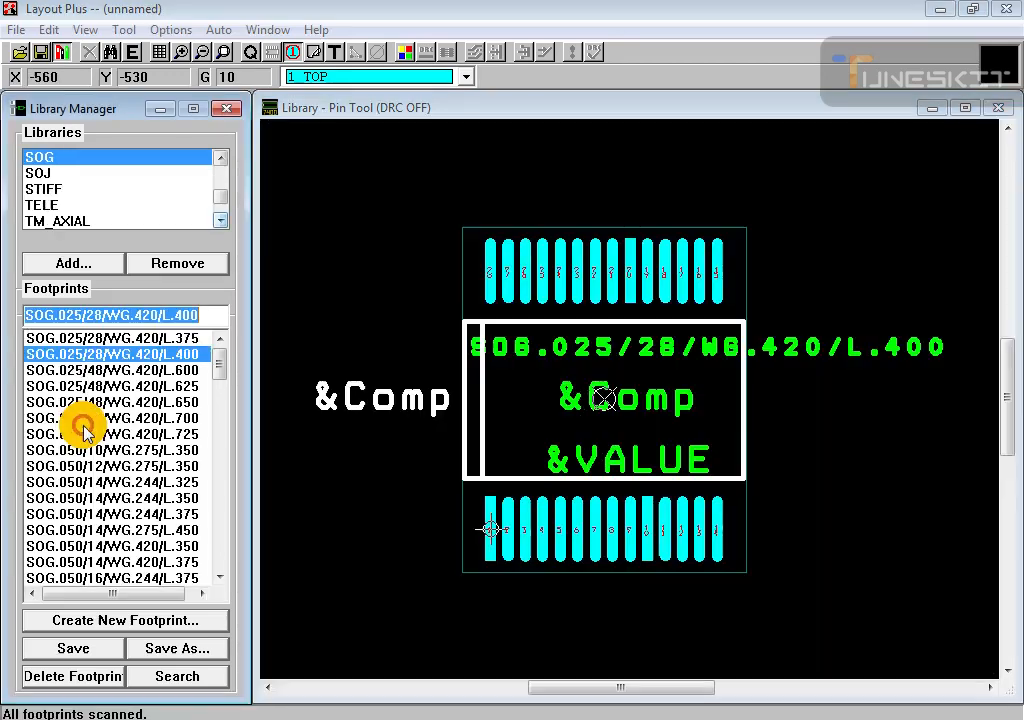
# Step: Browse the SOG library's footprints and display the 14-pin SOG.050/14/WG.244/L.375 footprint
pyautogui.click(155, 340)
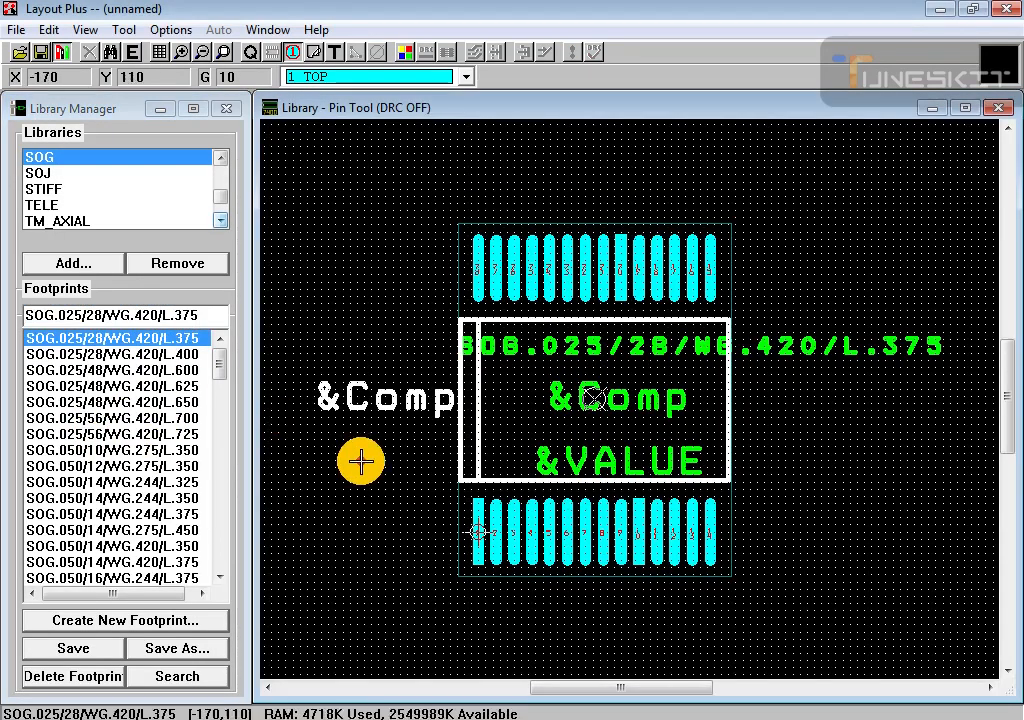
pyautogui.click(188, 467)
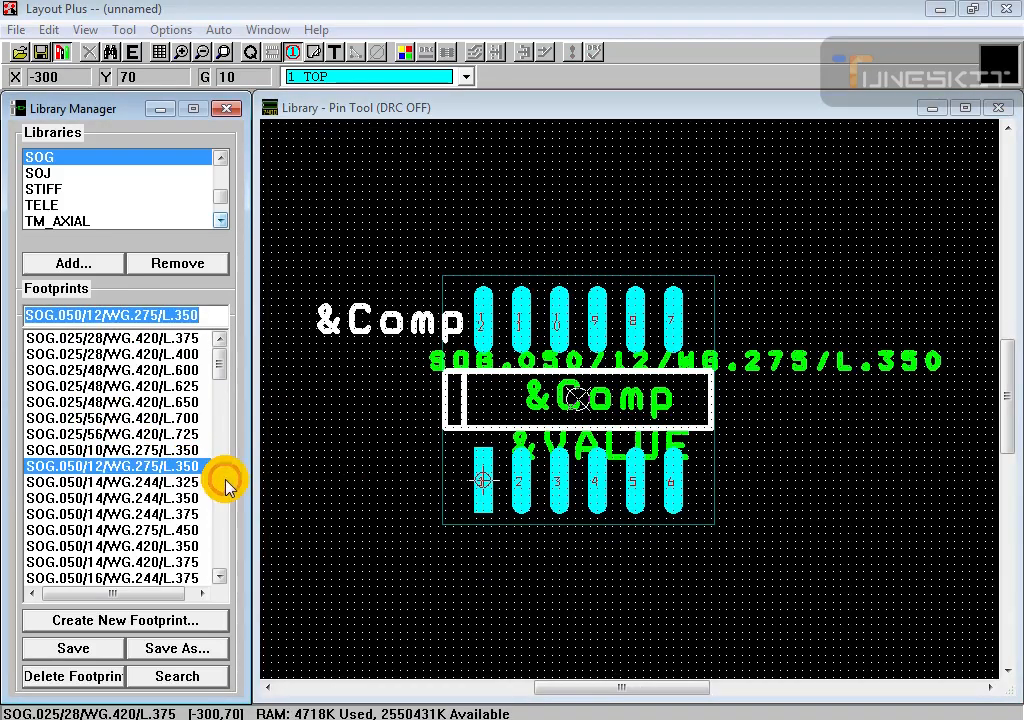
pyautogui.press('Down')
pyautogui.press('Down')
pyautogui.press('Down')
pyautogui.press('Down')
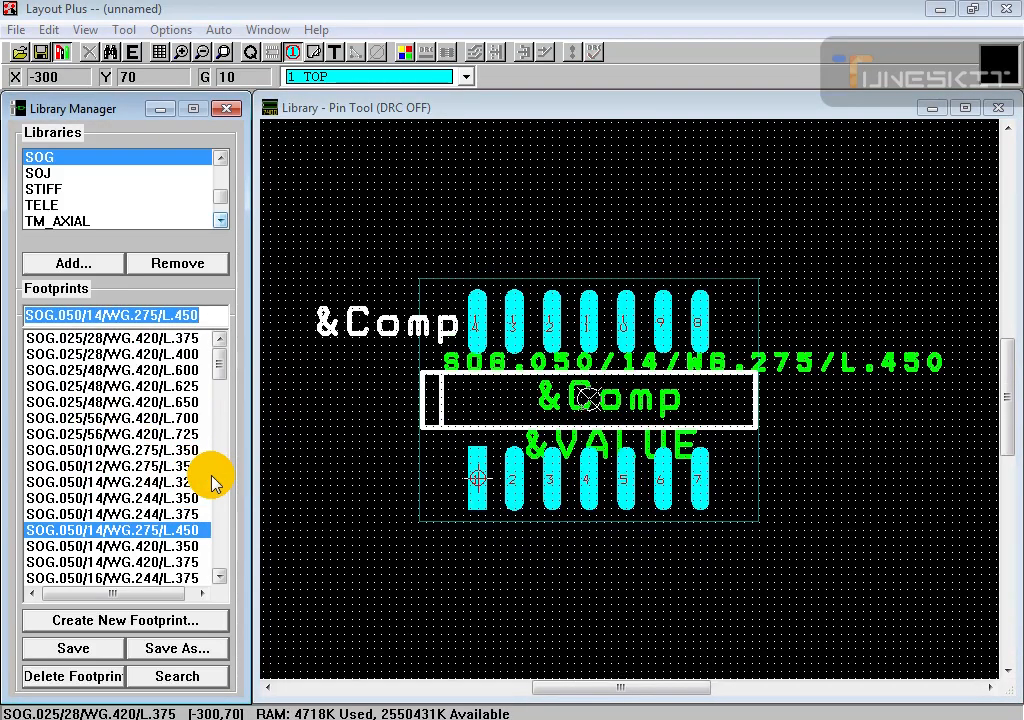
pyautogui.press('Up')
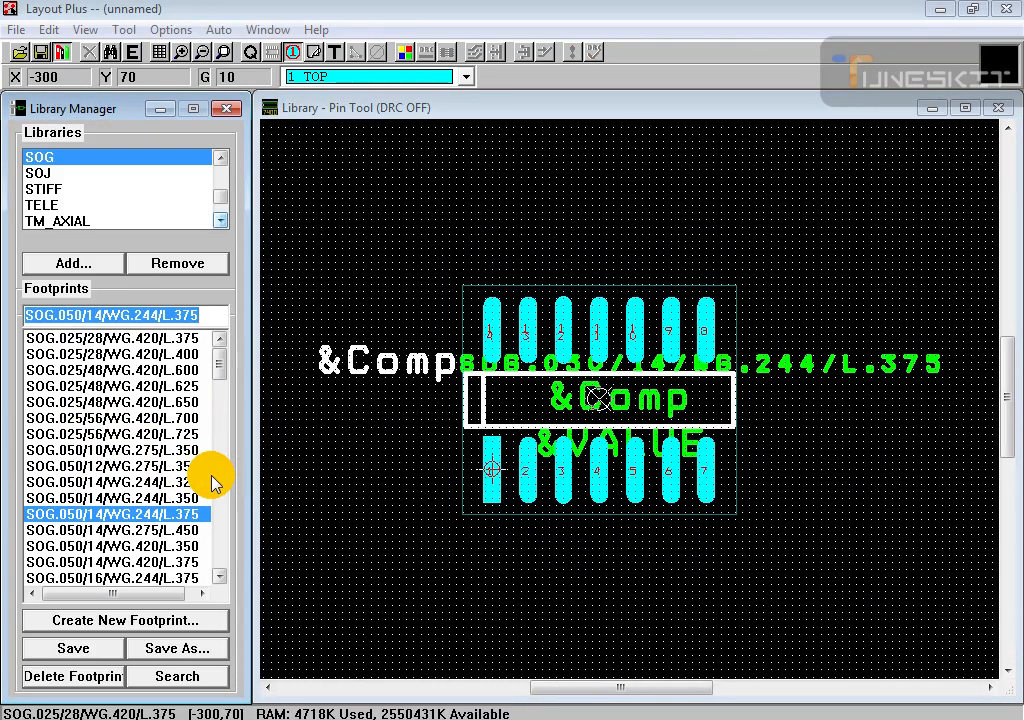
# Step: Examine the surface-mount pads and pin spacing of the SOG.050/14/WG.244/L.375 footprint, especially around pins 1 to 4
pyautogui.click(415, 588)
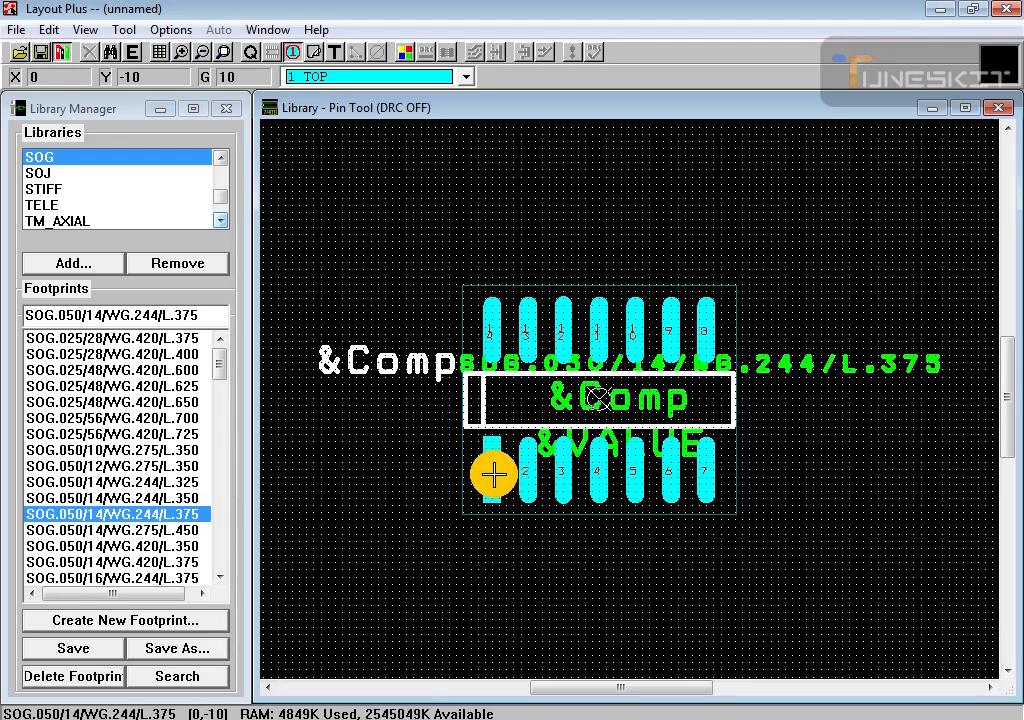
pyautogui.press('i')
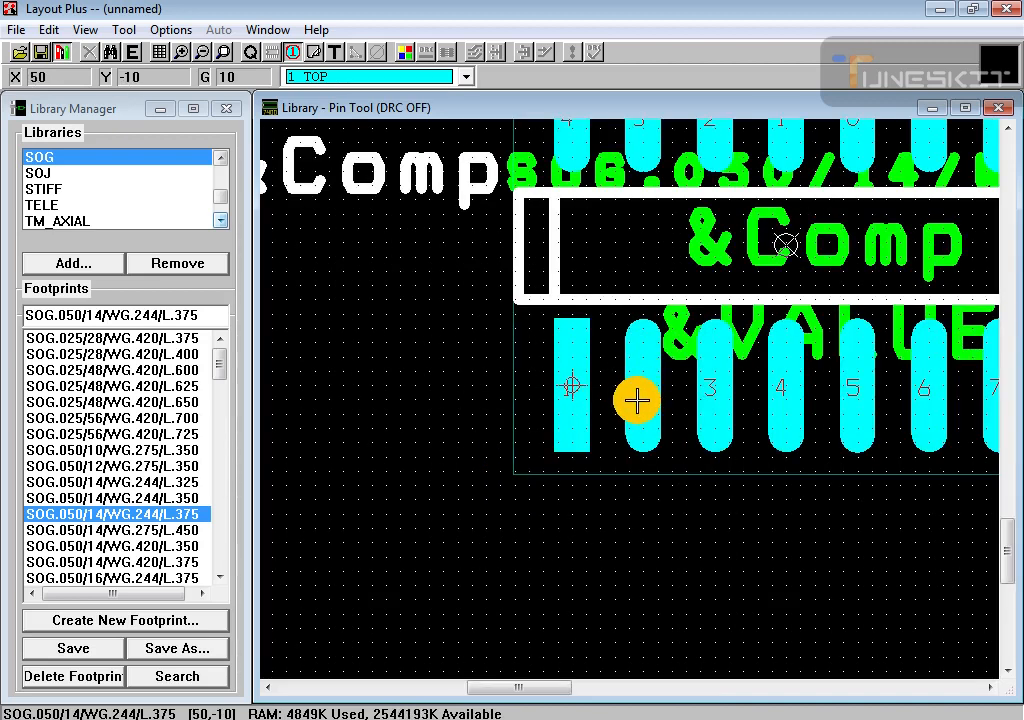
pyautogui.press('o')
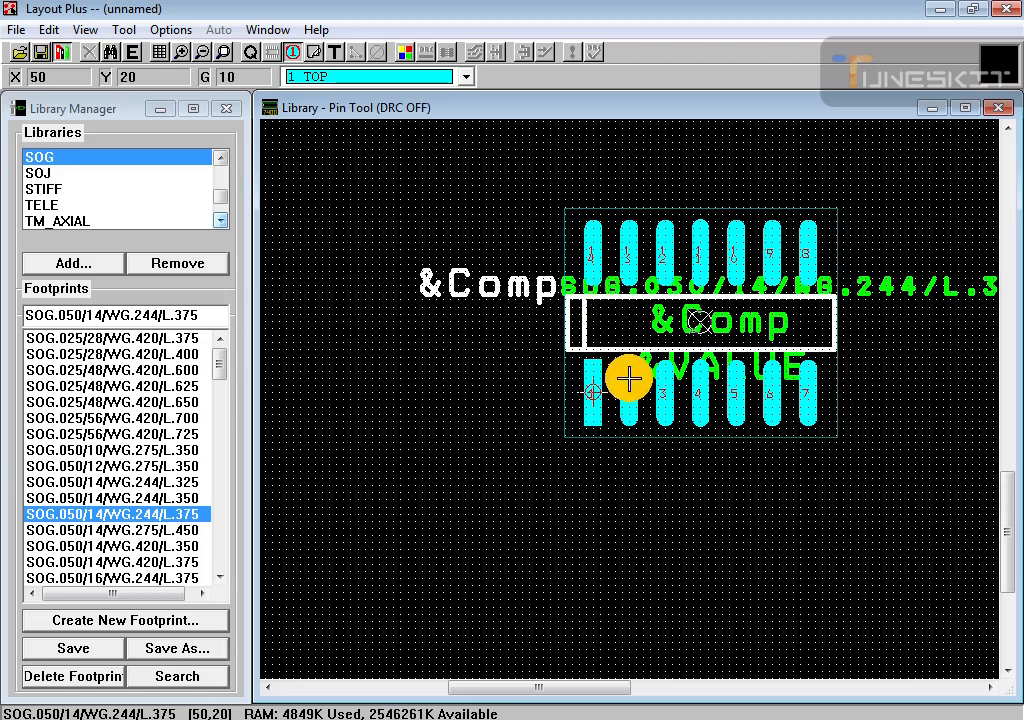
pyautogui.press('i')
pyautogui.press('i')
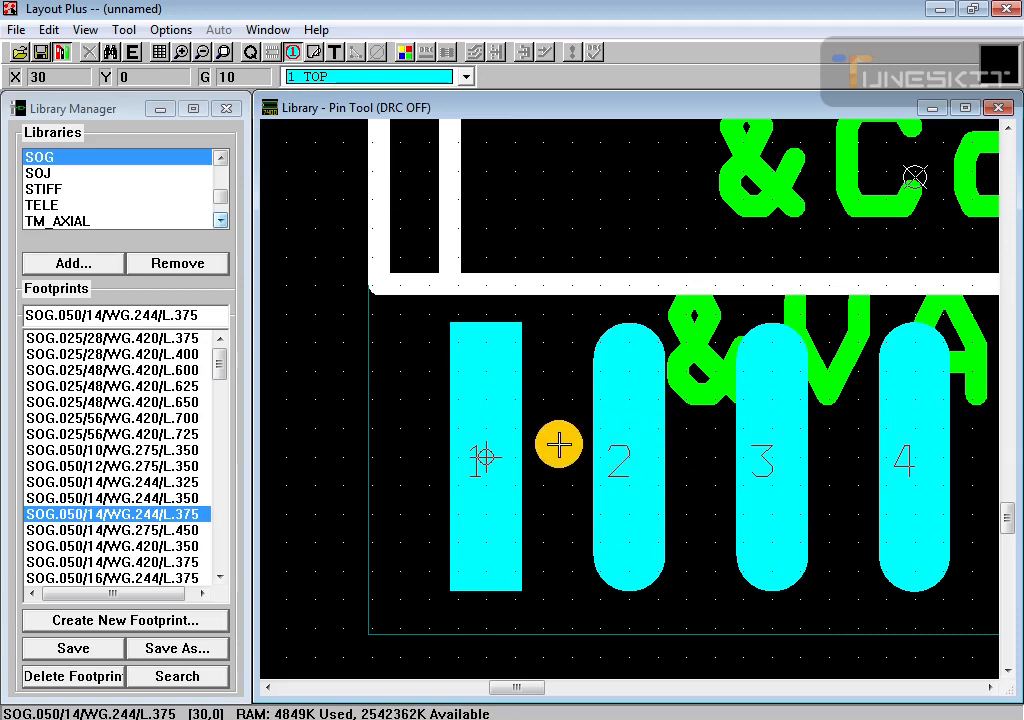
pyautogui.click(557, 443)
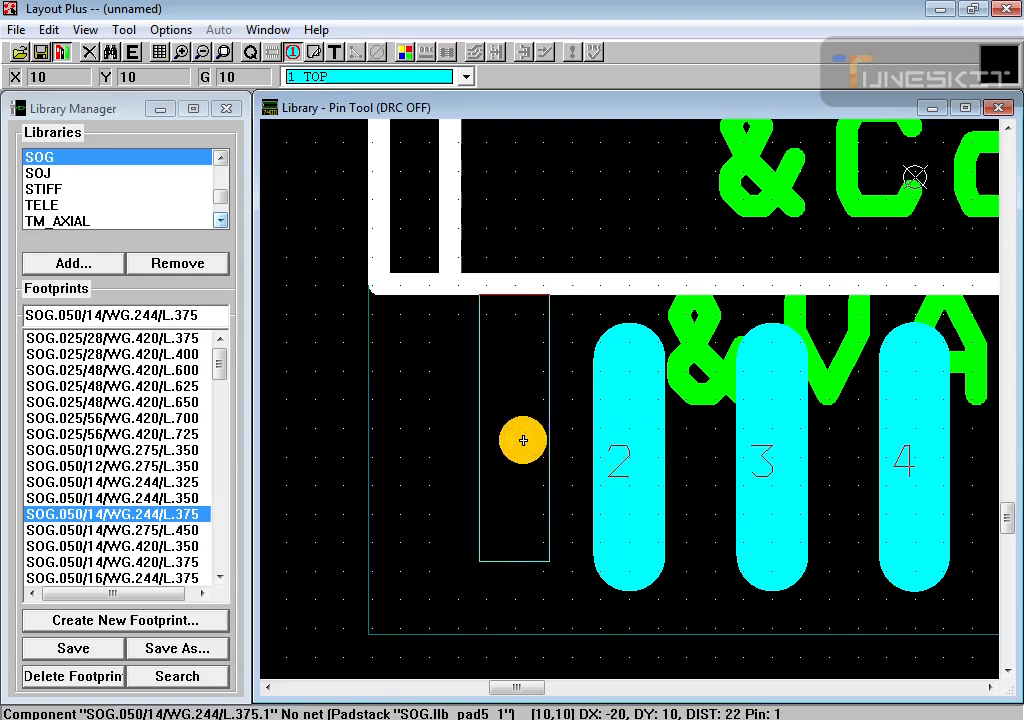
pyautogui.click(523, 439)
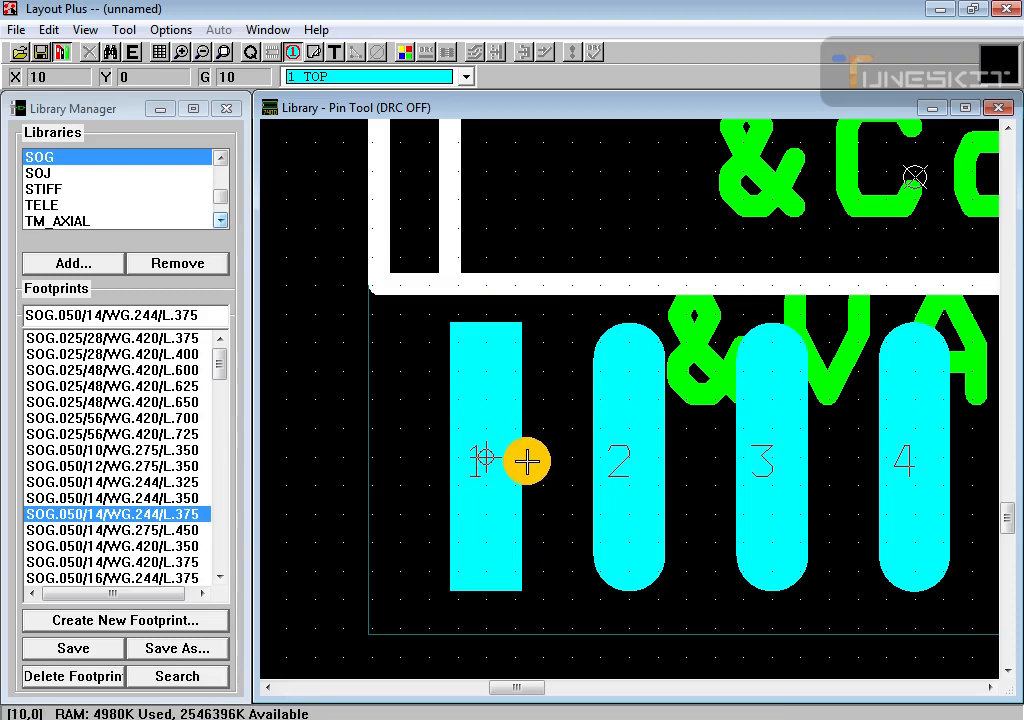
pyautogui.press('o')
pyautogui.press('o')
pyautogui.press('o')
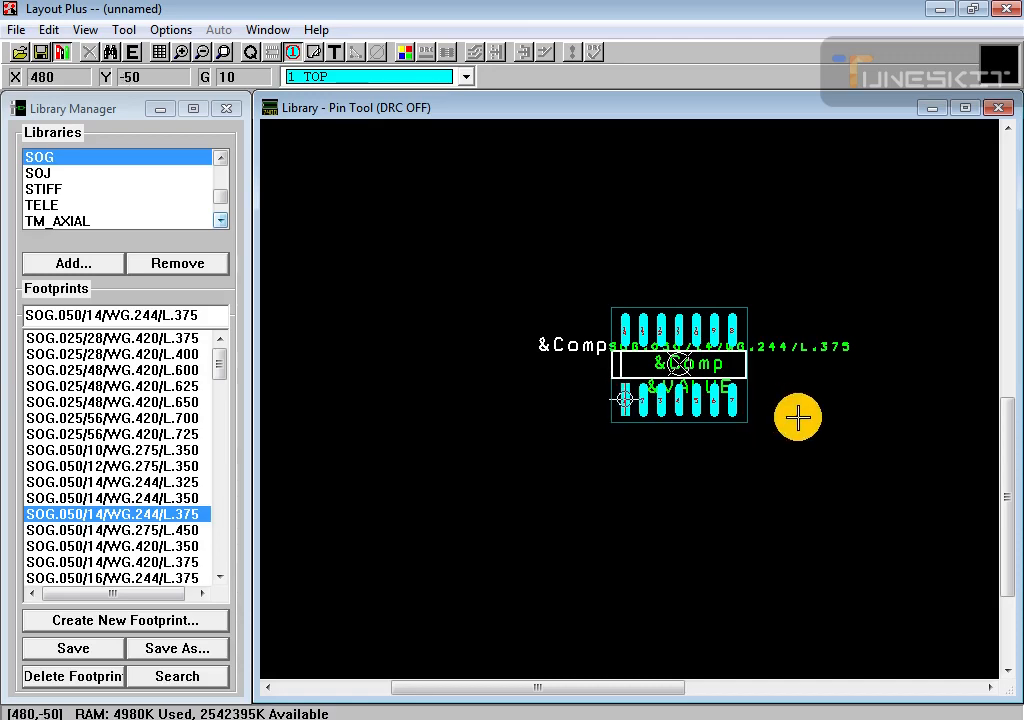
pyautogui.press('i')
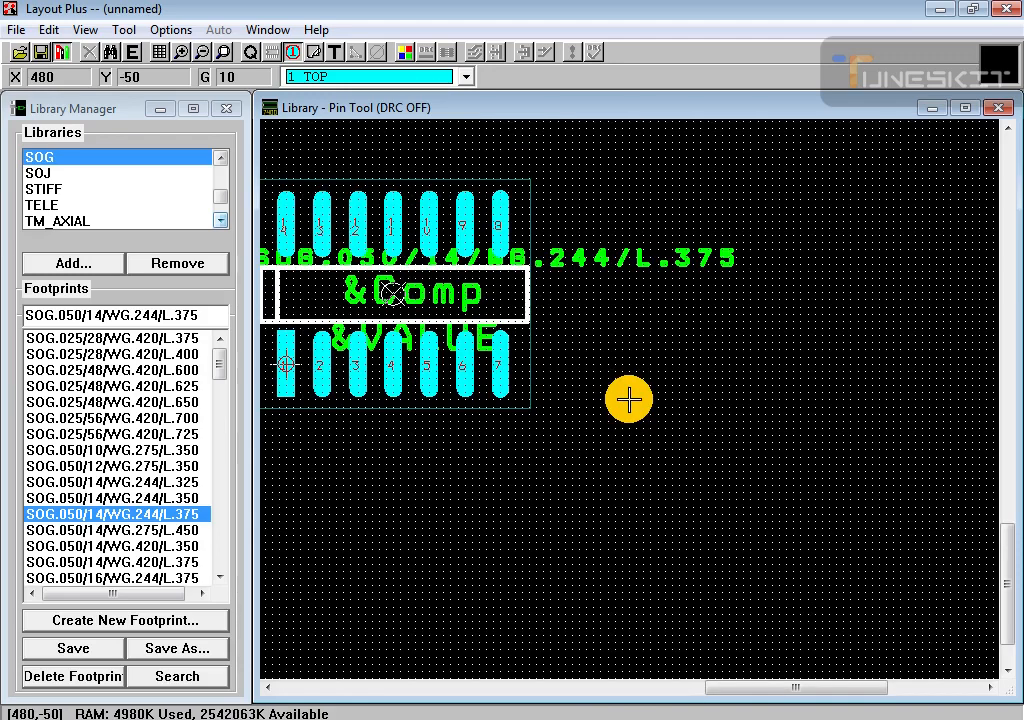
pyautogui.press('o')
pyautogui.press('i')
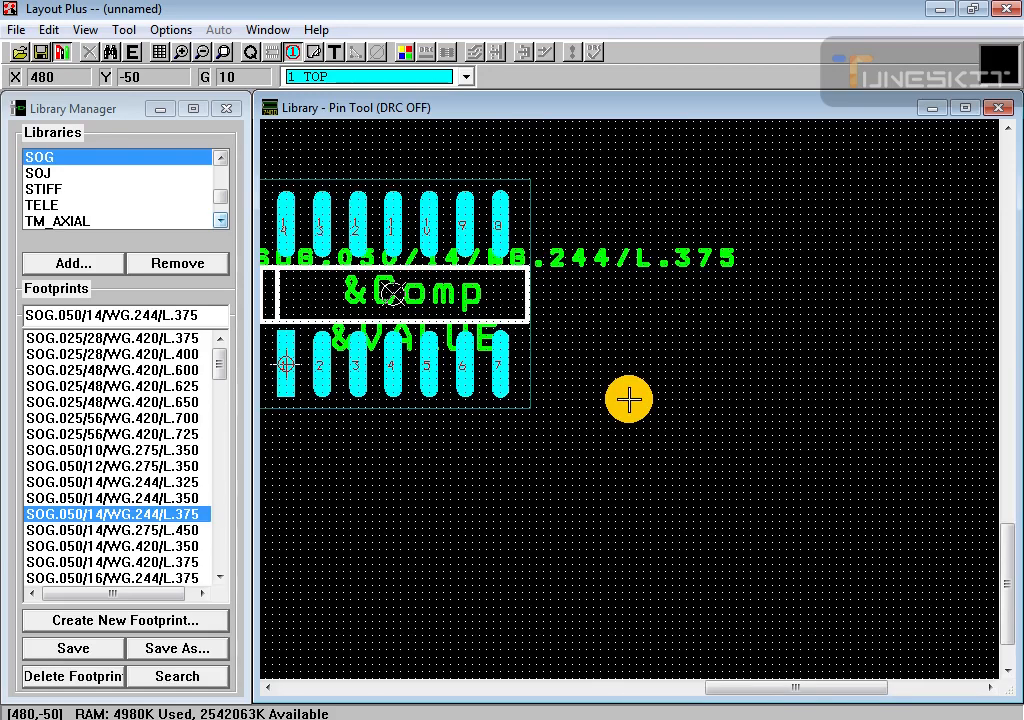